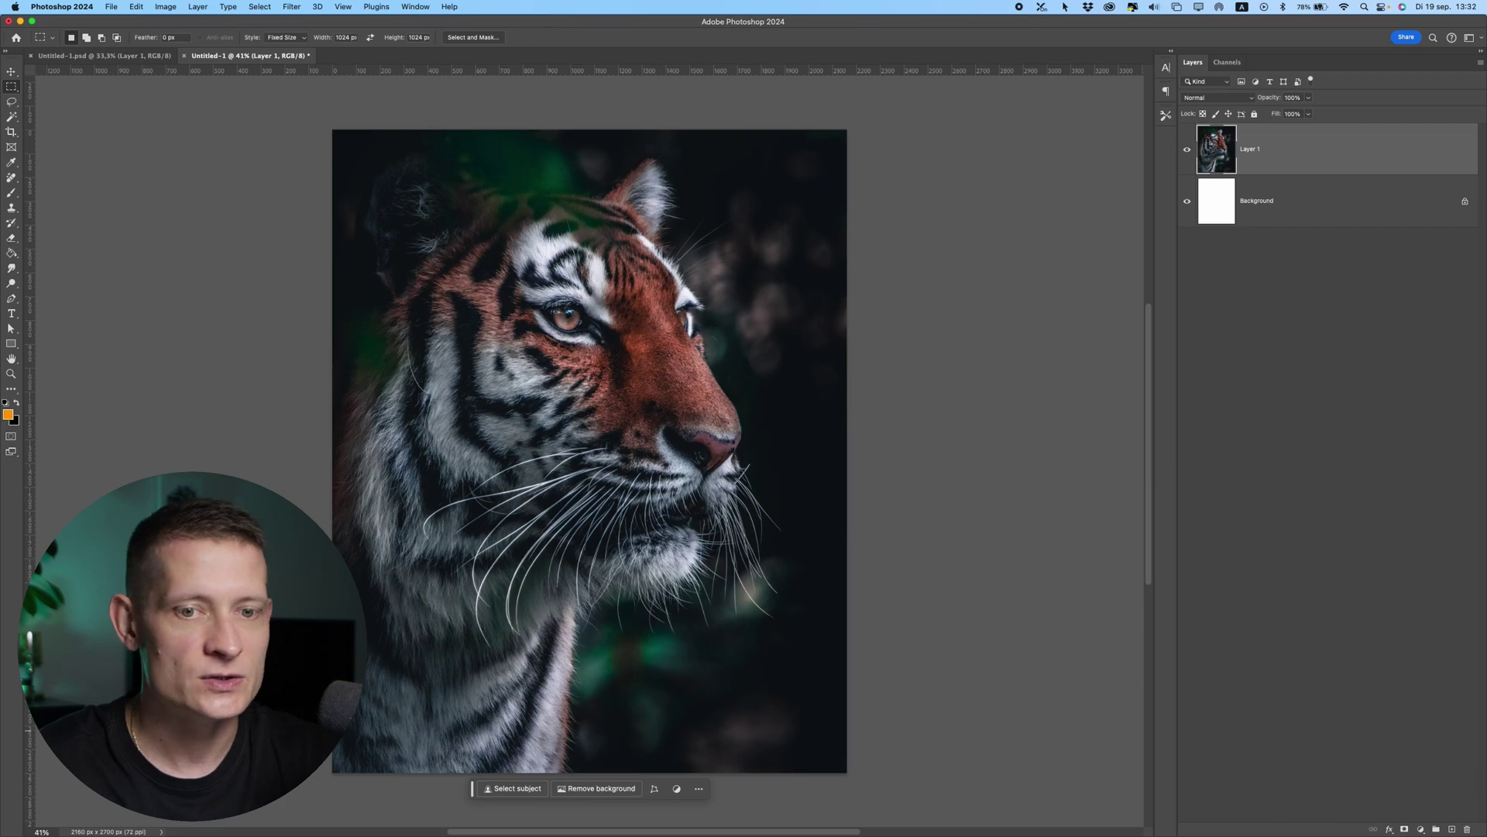
# Step: Create a new layer above the tiger image and use orange ff9c00 as the Brush tool's foreground colour
pyautogui.click(1451, 829)
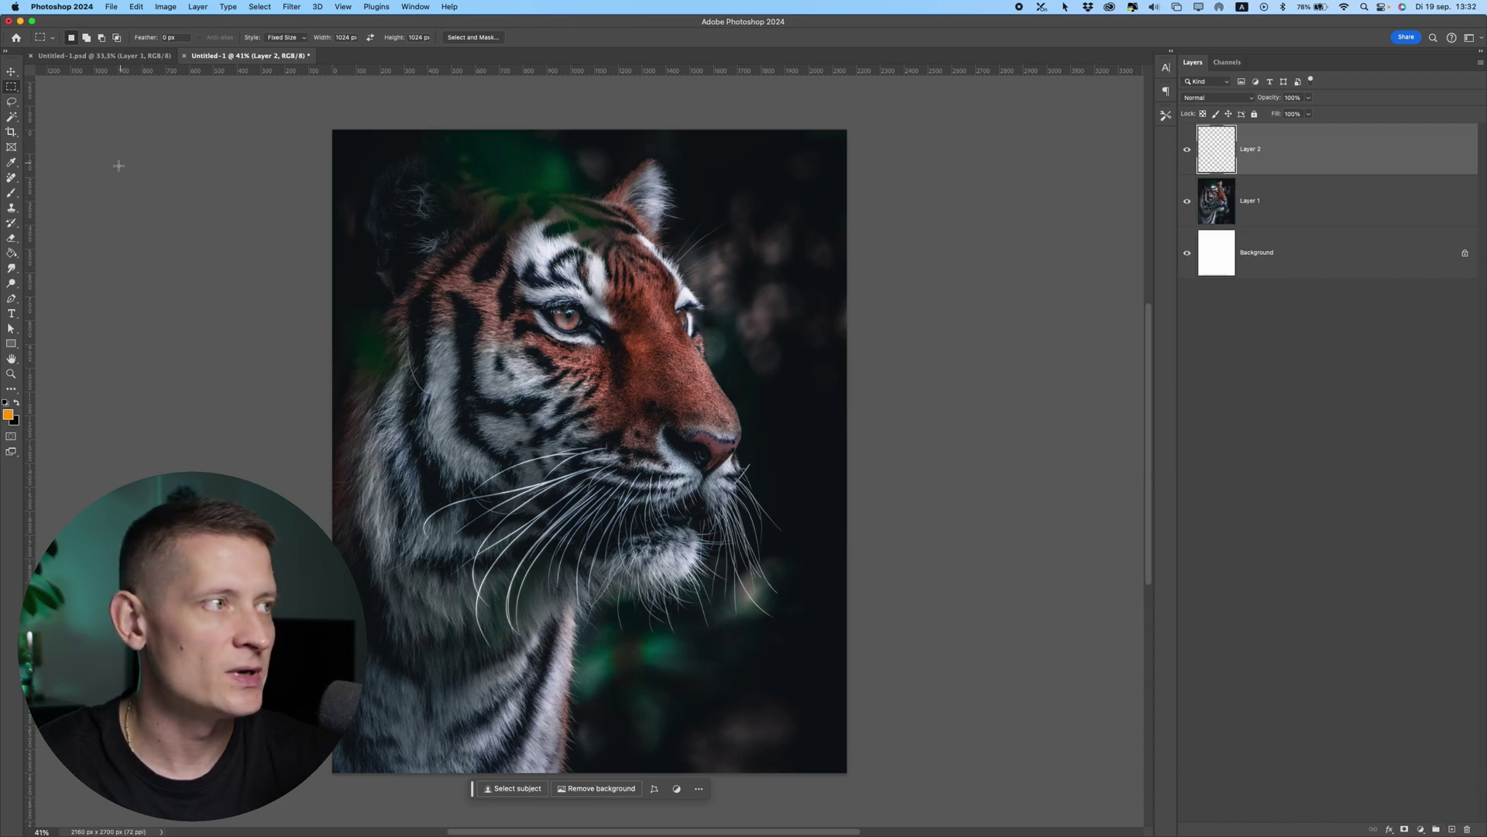
pyautogui.click(11, 193)
pyautogui.click(70, 193)
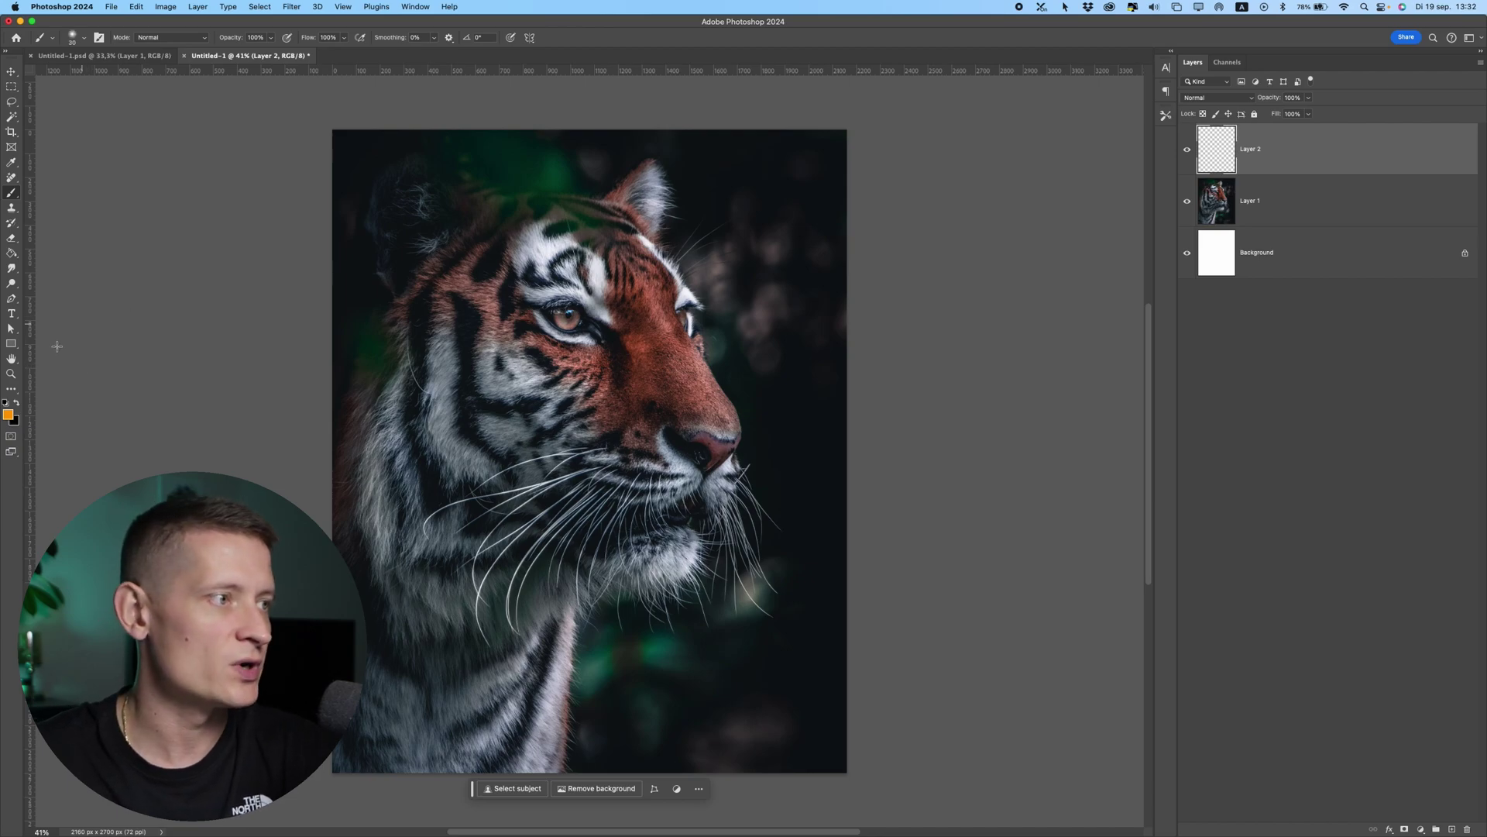
pyautogui.press('i')
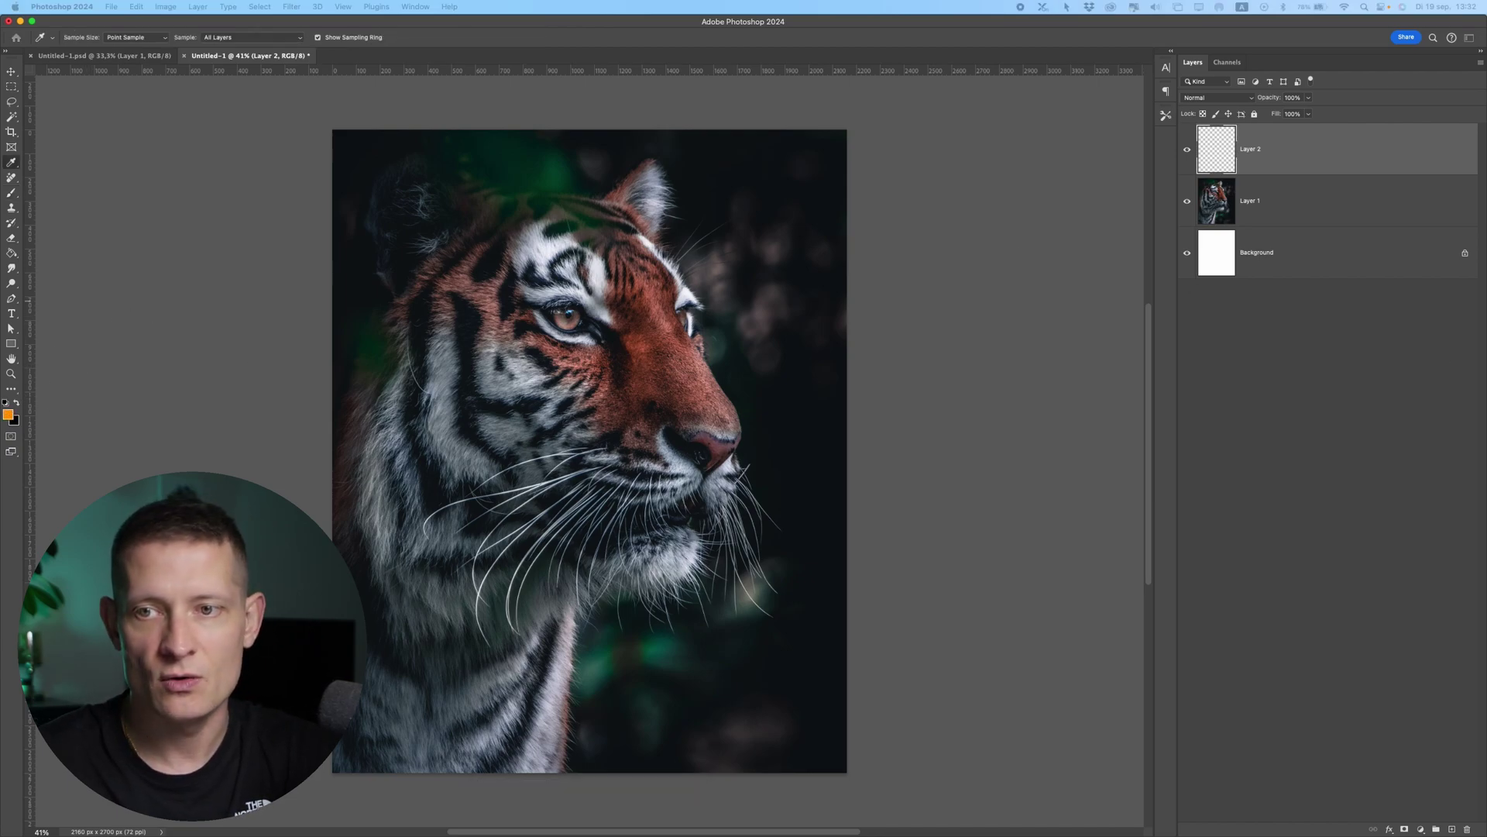
pyautogui.click(9, 415)
pyautogui.moveTo(1081, 210); pyautogui.dragTo(732, 218)
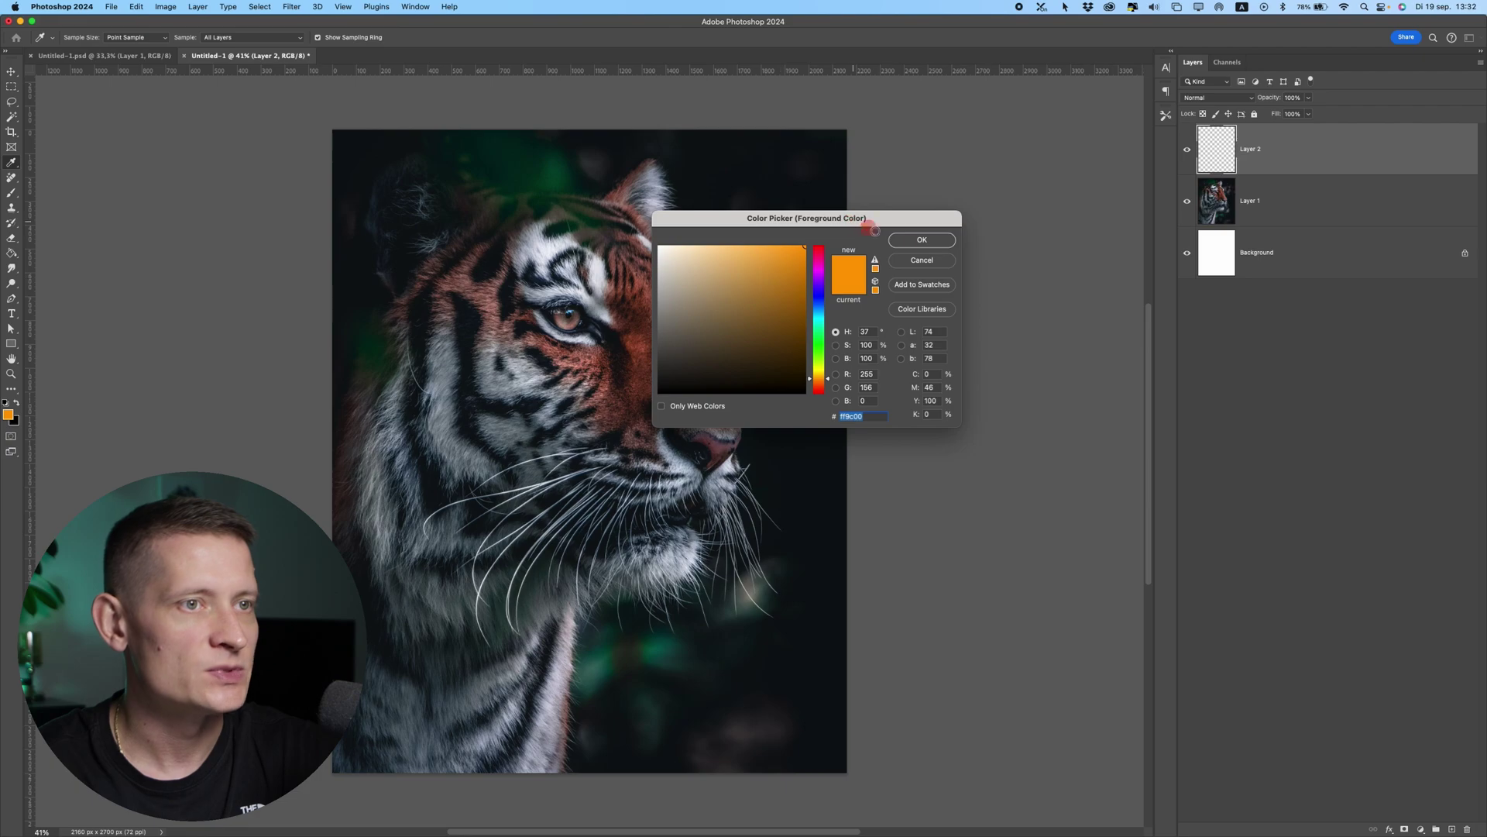
pyautogui.click(890, 239)
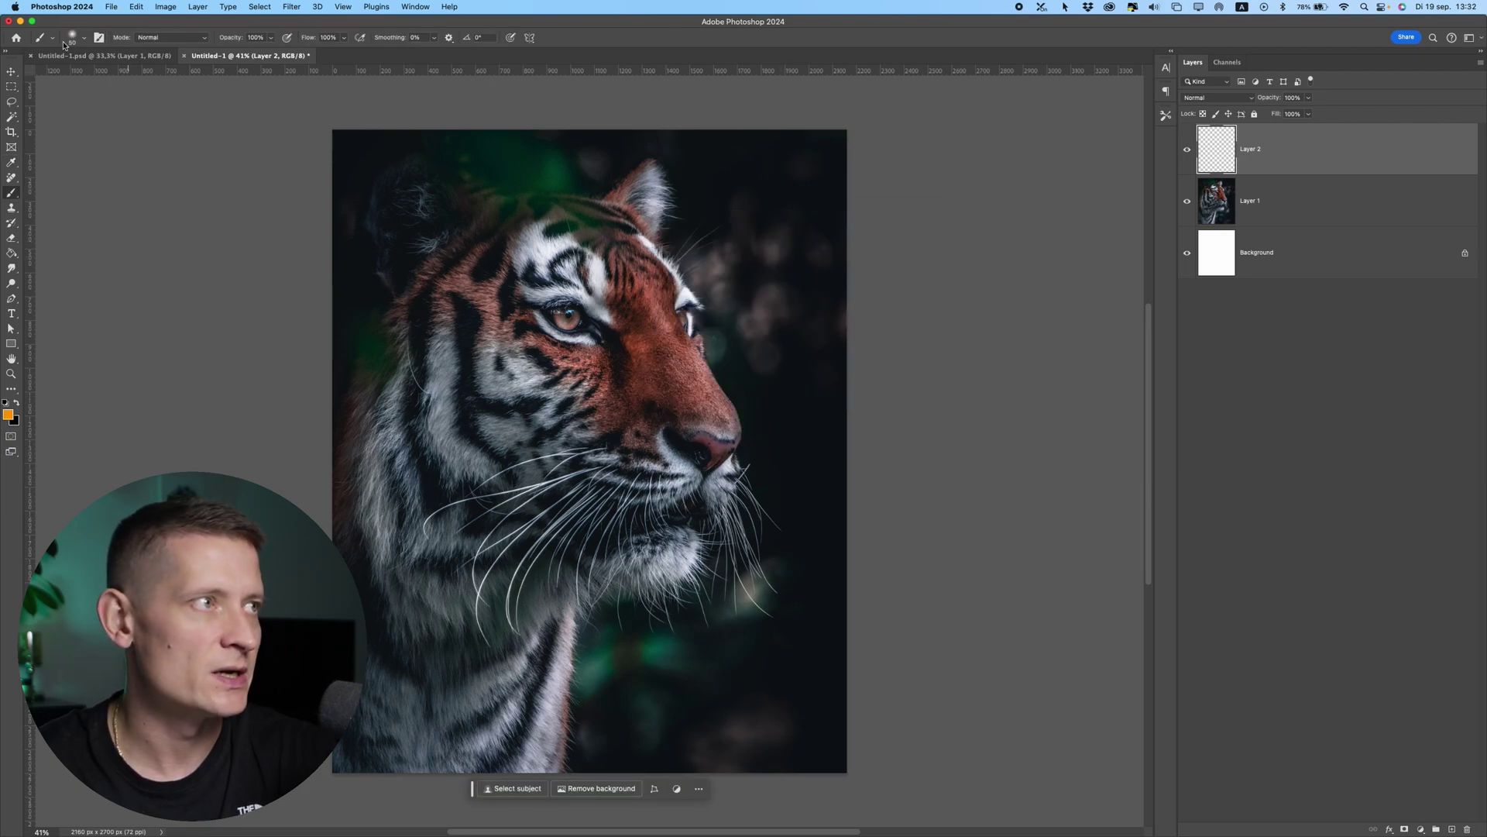
# Step: Enlarge the Soft Round brush to 600 px at 0% hardness and paint one orange dab on the tiger's forehead
pyautogui.click(68, 39)
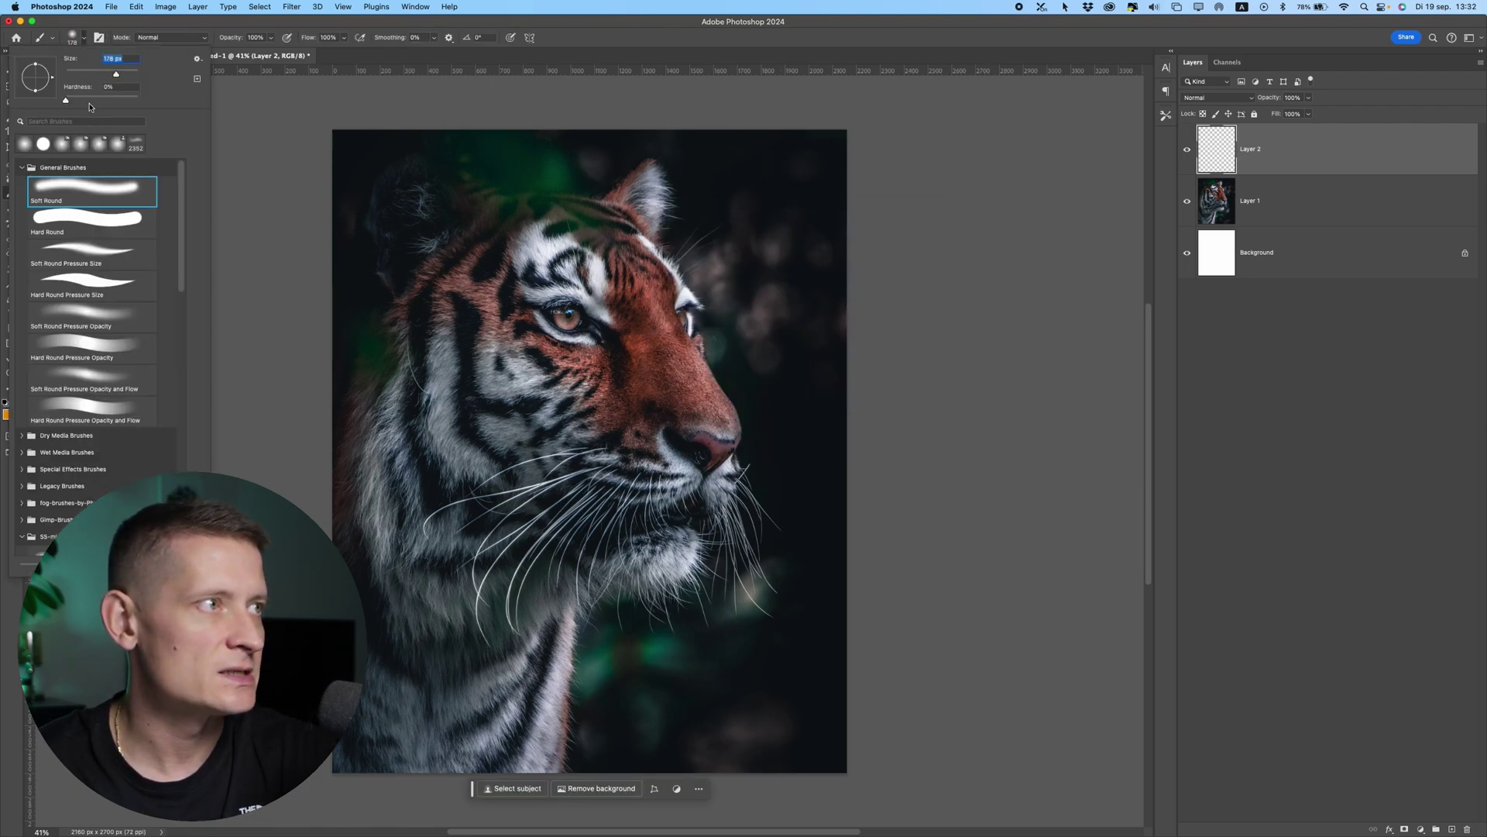
pyautogui.click(230, 27)
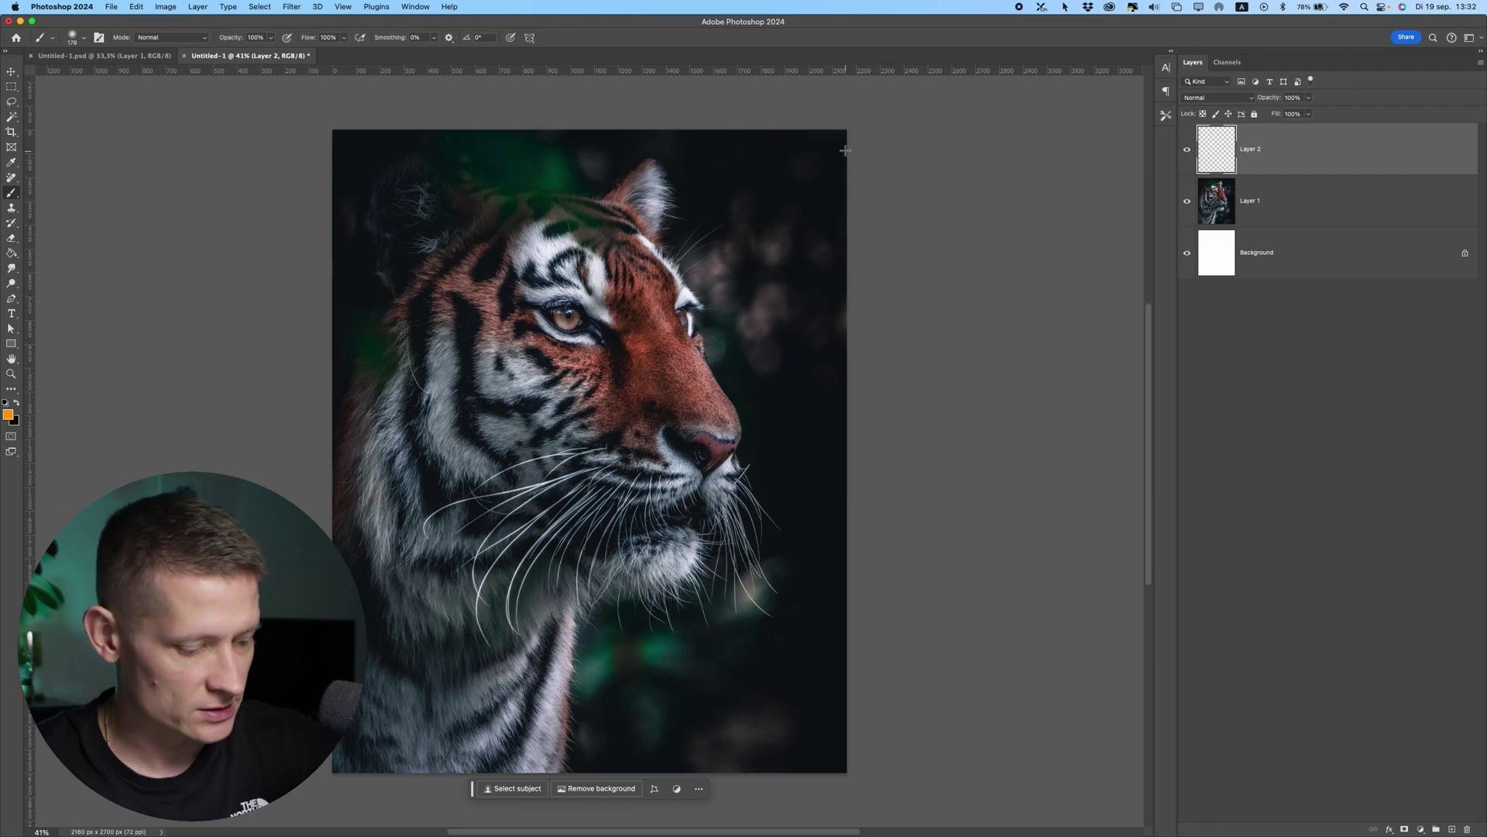
pyautogui.press(']')
pyautogui.press(']')
pyautogui.press(']')
pyautogui.press(']')
pyautogui.press(']')
pyautogui.press(']')
pyautogui.press(']')
pyautogui.press(']')
pyautogui.press(']')
pyautogui.press(']')
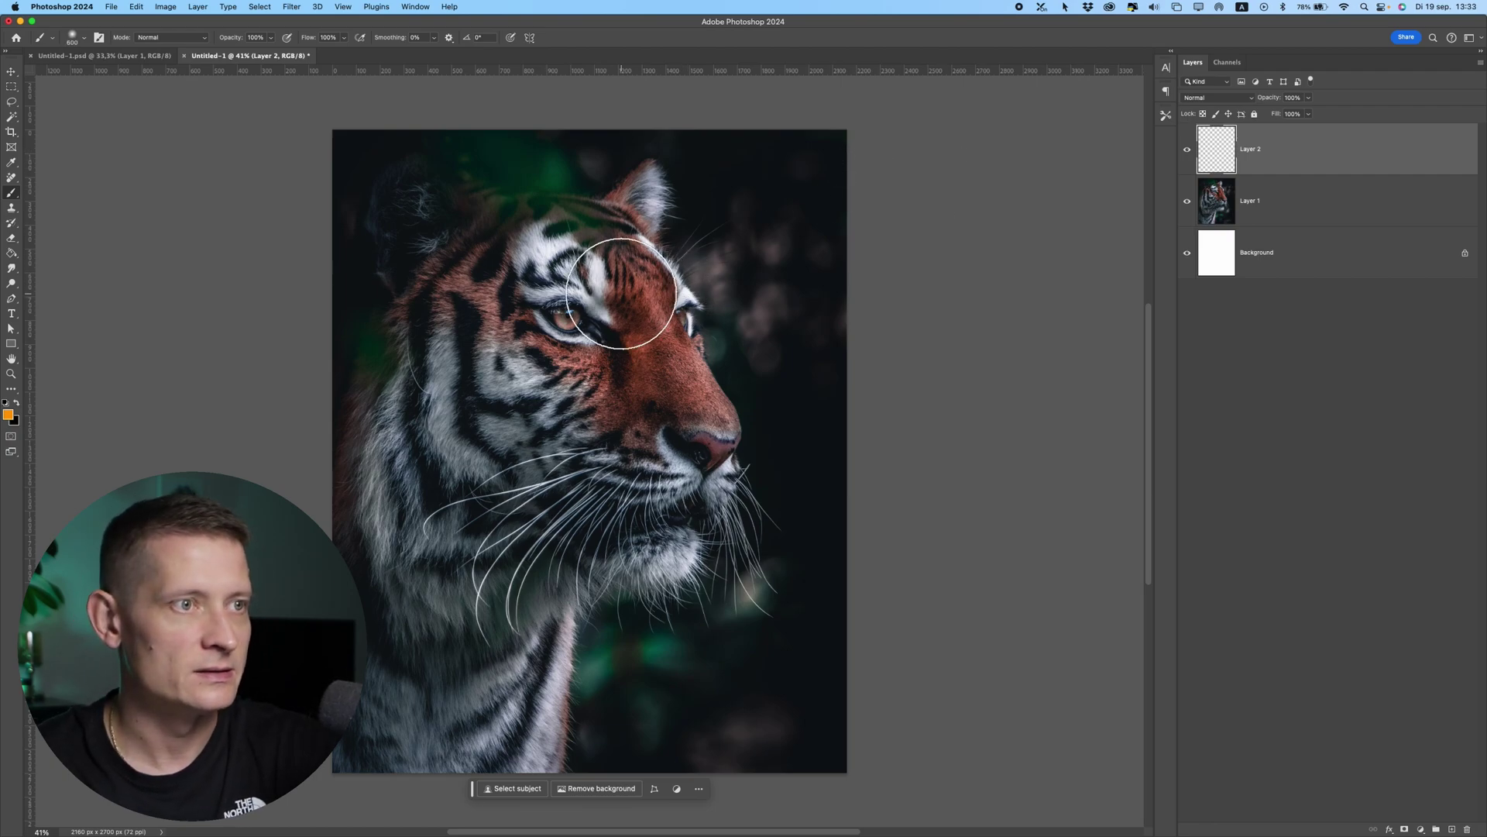
pyautogui.click(621, 292)
# Step: Move the orange dab to the image's upper-right corner and scale it up into a large glow
pyautogui.click(11, 70)
pyautogui.moveTo(740, 267); pyautogui.dragTo(899, 238)
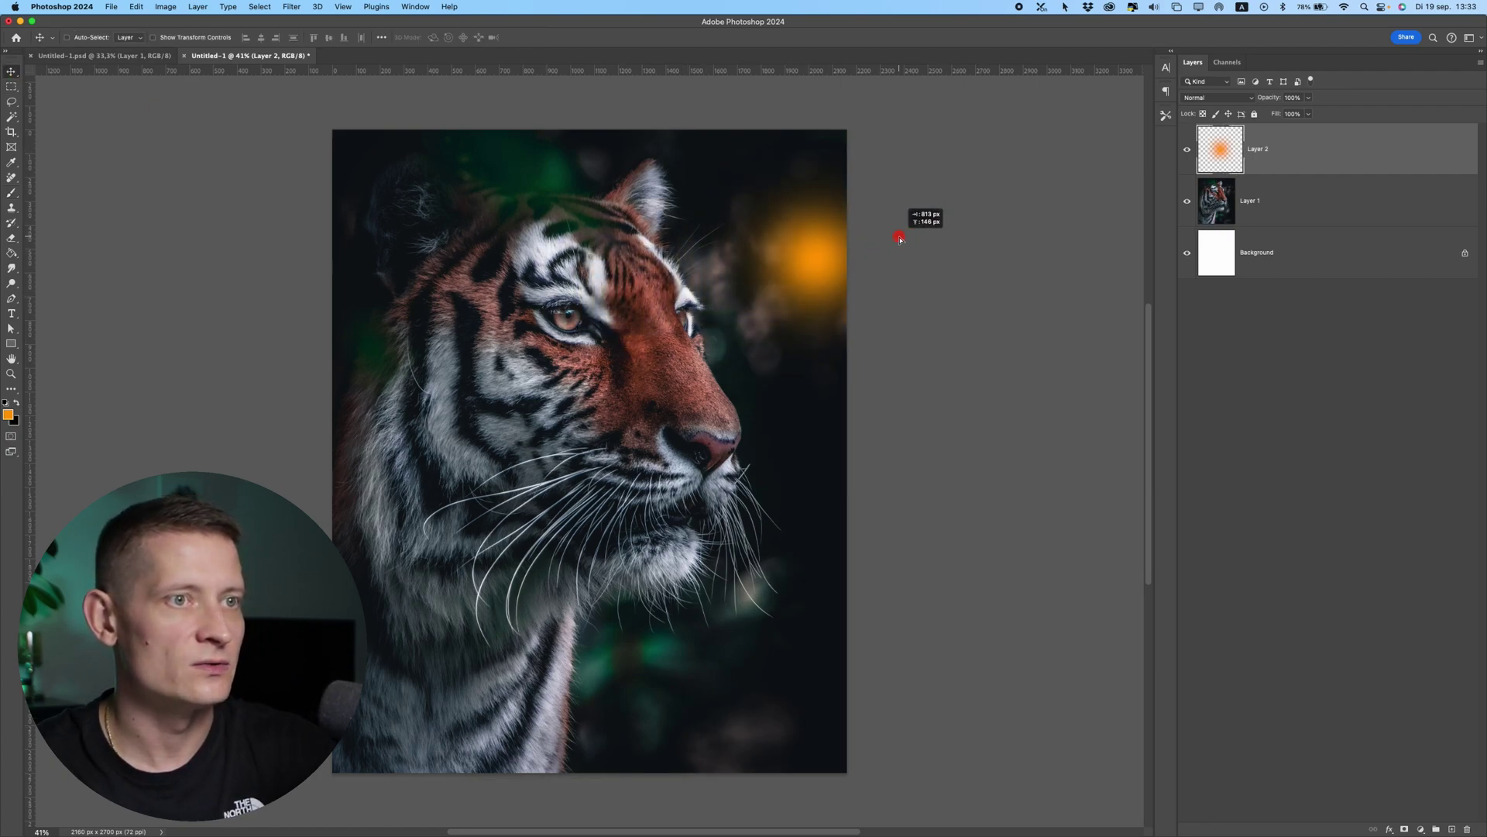
pyautogui.hotkey('ctrl', 't')
pyautogui.moveTo(929, 372); pyautogui.dragTo(841, 337)
pyautogui.press('Return')
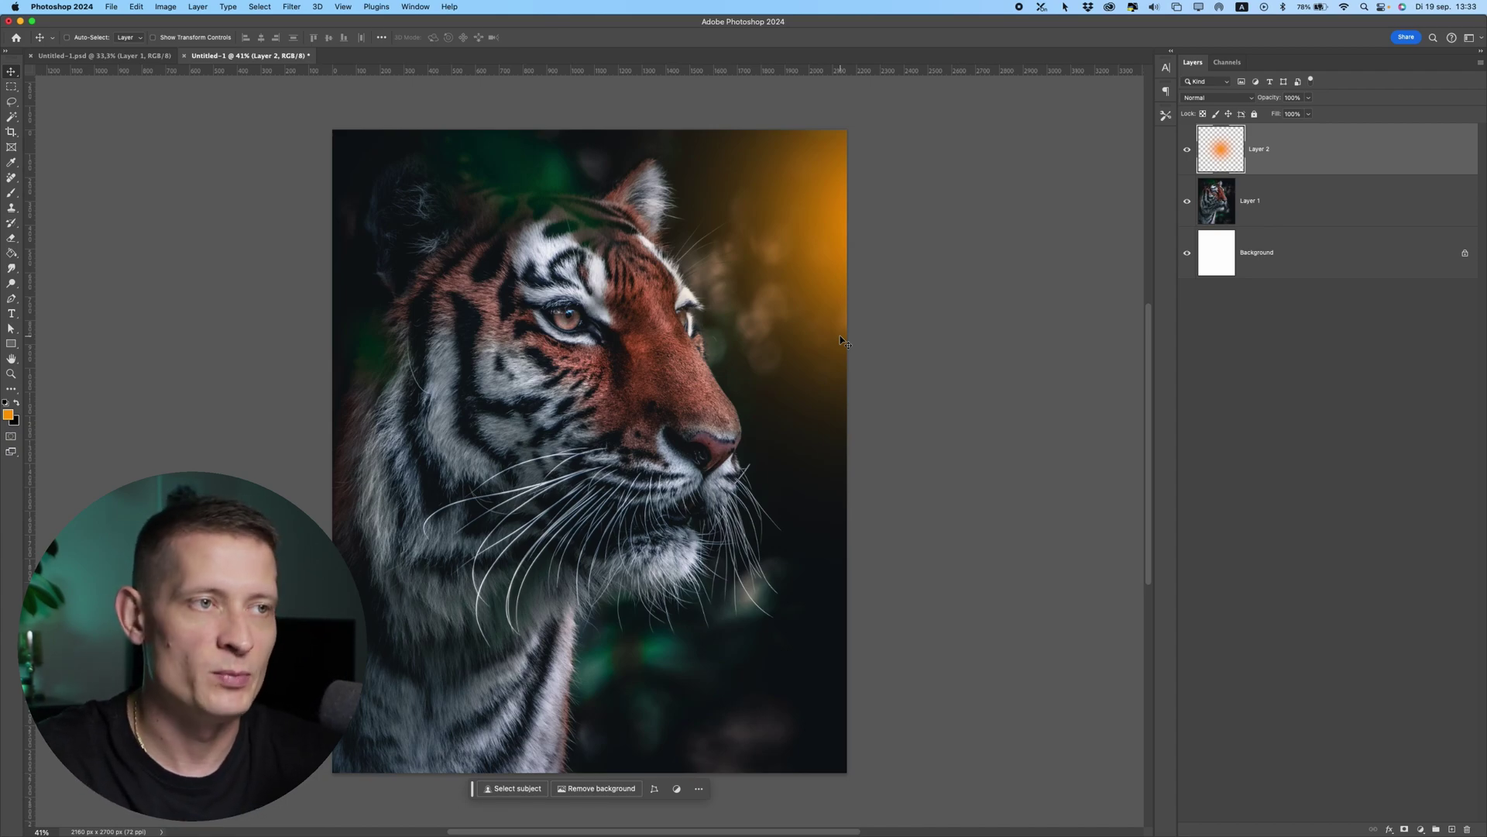
# Step: Add another new layer and set the brush to maximum hardness with a size of 20 px
pyautogui.click(1452, 829)
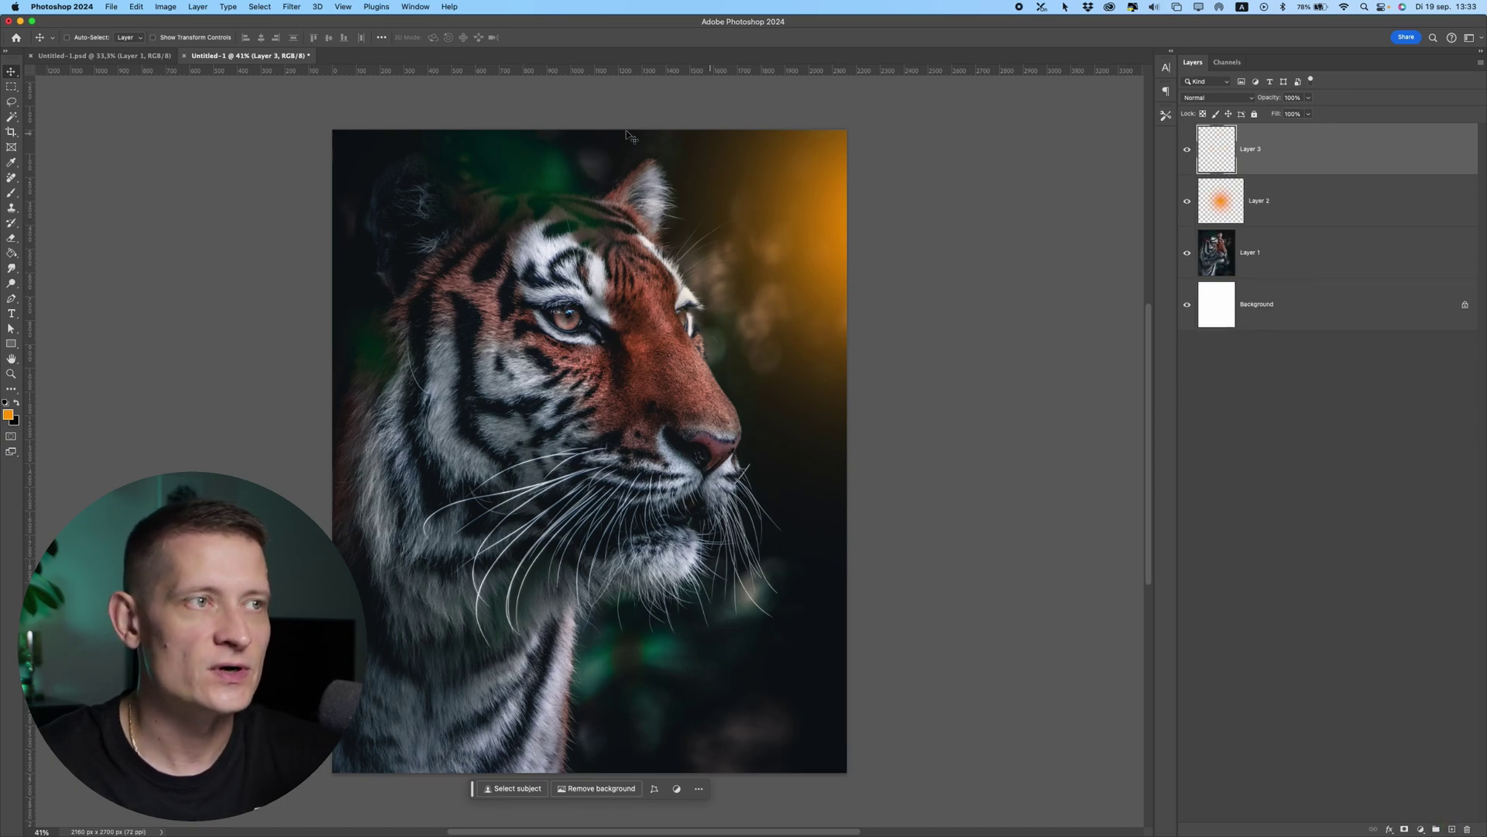
pyautogui.rightClick(11, 192)
pyautogui.click(62, 192)
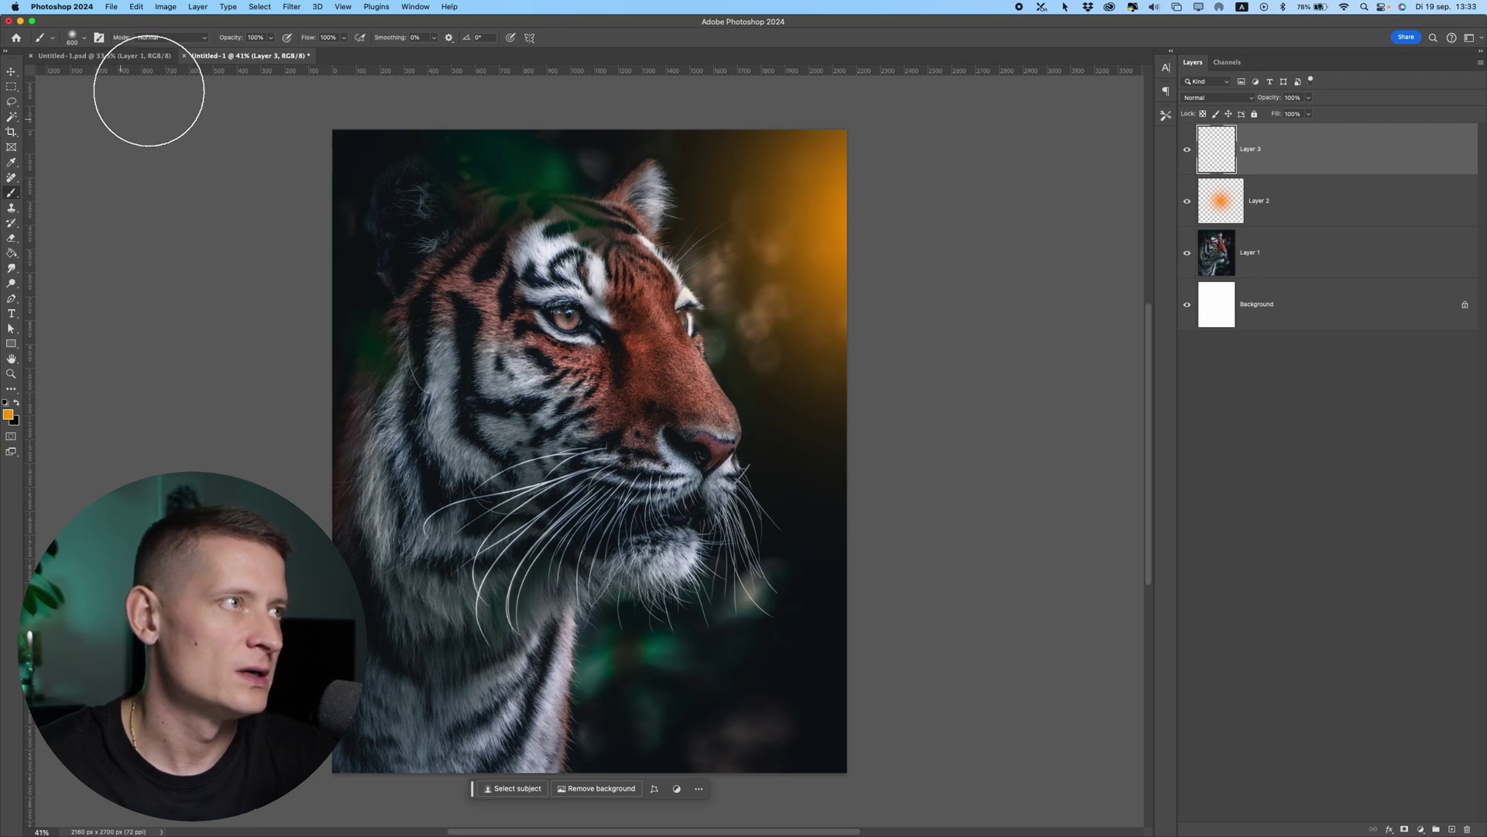
pyautogui.click(71, 37)
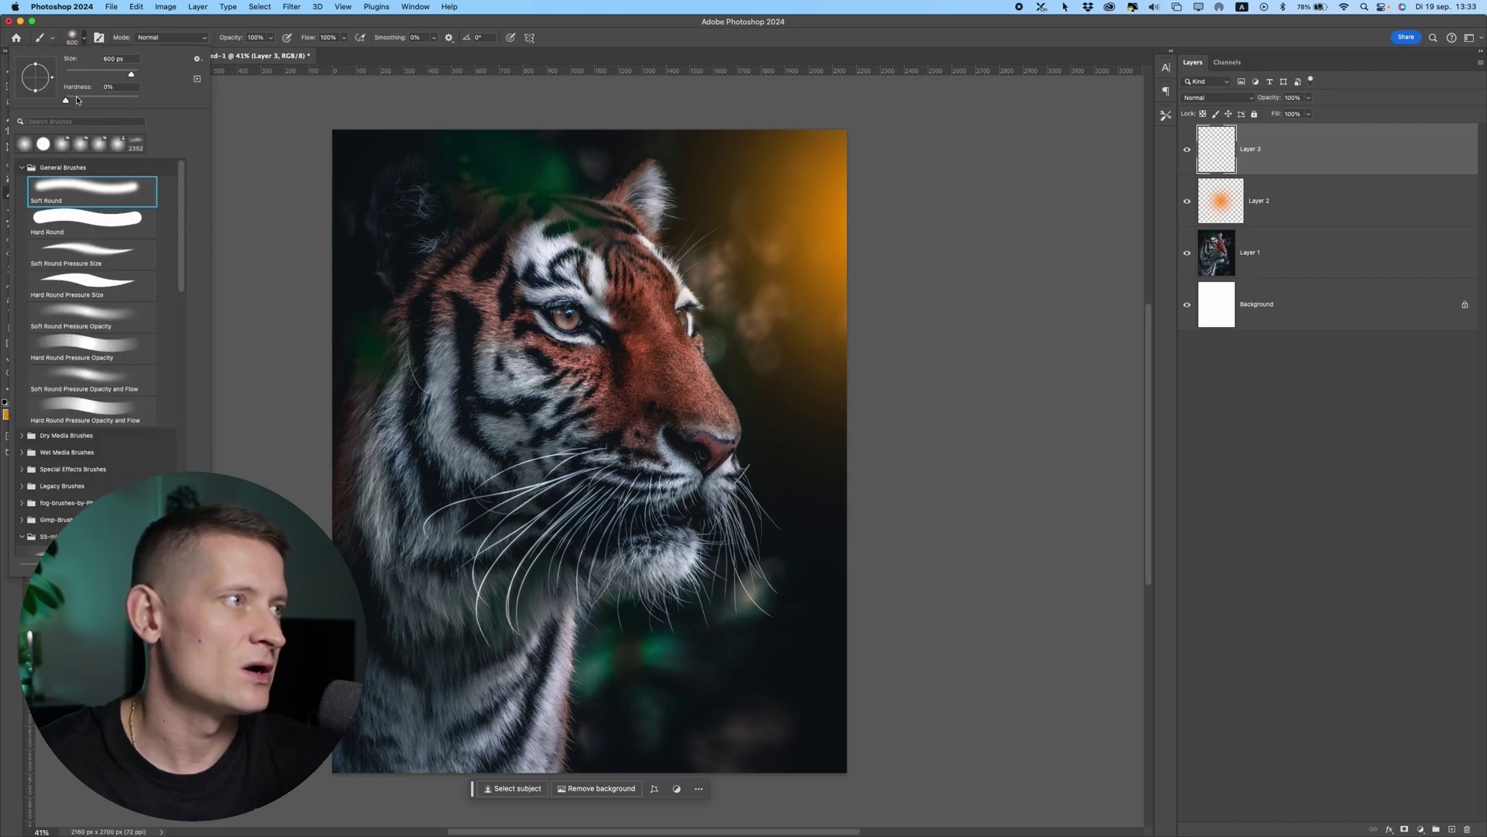
pyautogui.moveTo(78, 100); pyautogui.dragTo(170, 101)
pyautogui.click(246, 28)
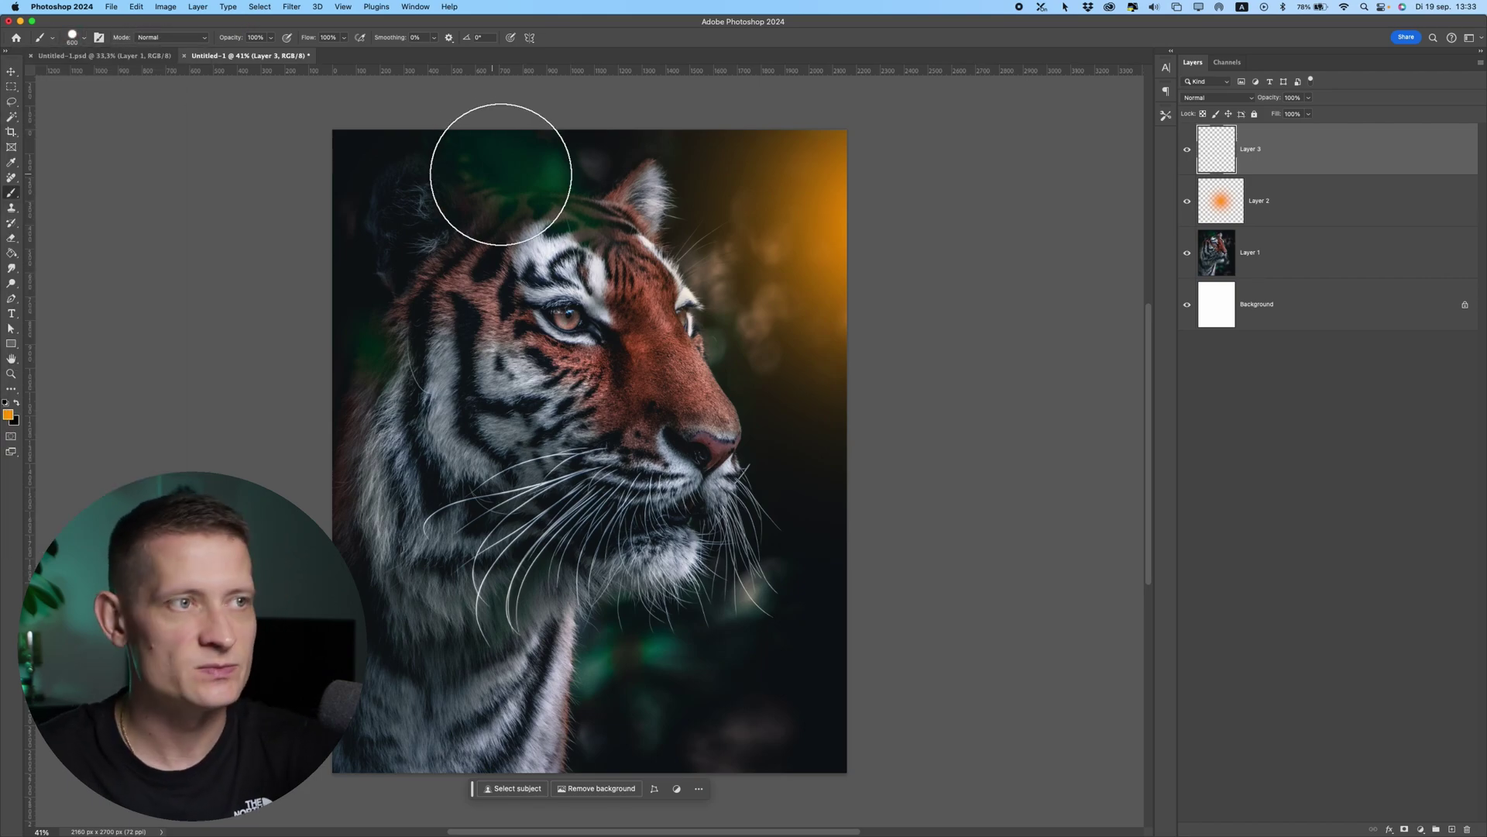
pyautogui.press('[')
pyautogui.press('[')
pyautogui.press('[')
pyautogui.press('[')
pyautogui.press('[')
pyautogui.press('[')
pyautogui.press('[')
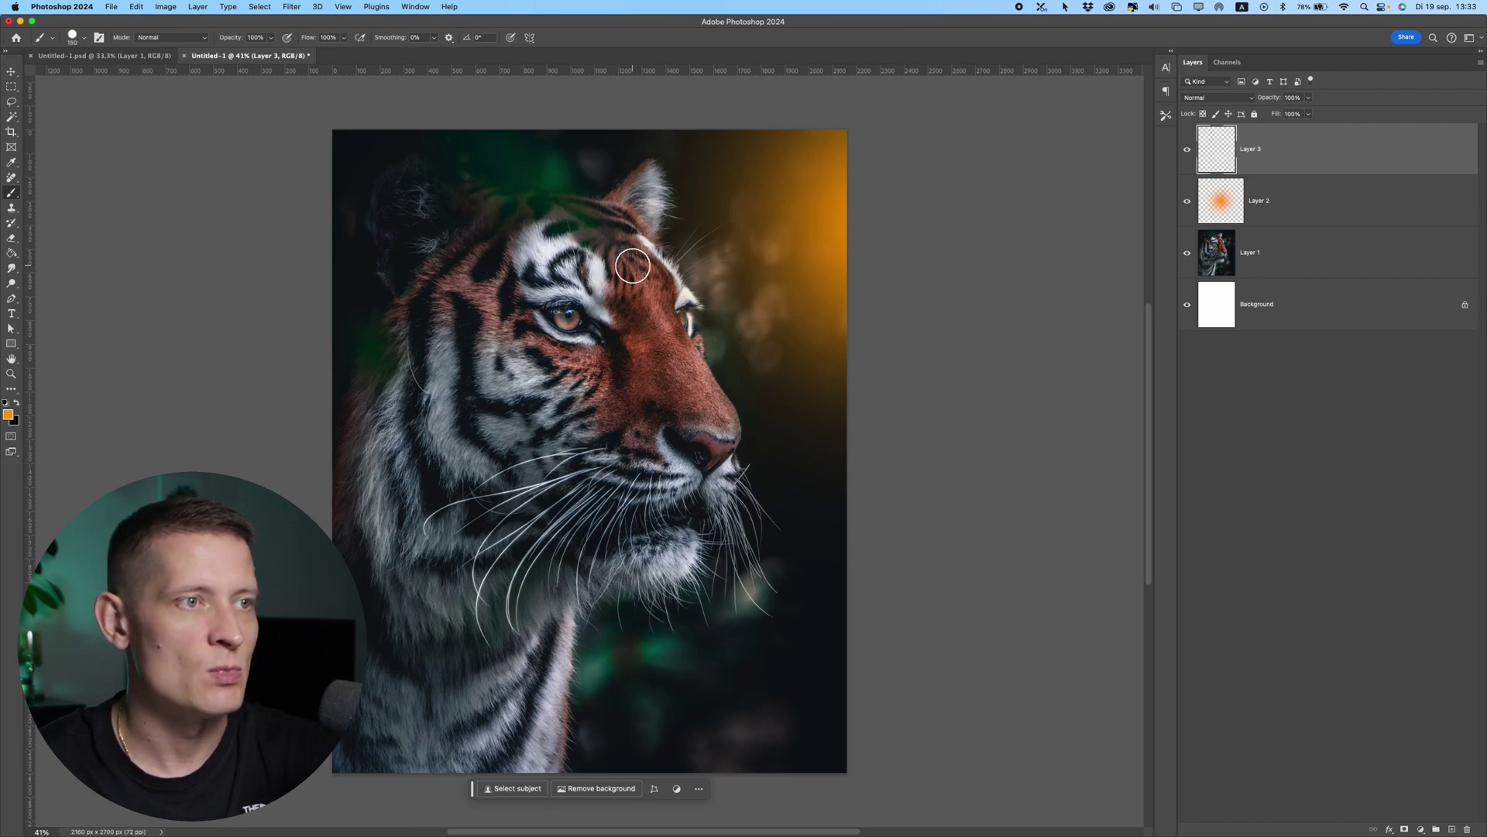
pyautogui.press('[')
pyautogui.press('[')
pyautogui.press('[')
pyautogui.press('[')
pyautogui.press('[')
pyautogui.press('[')
pyautogui.press('[')
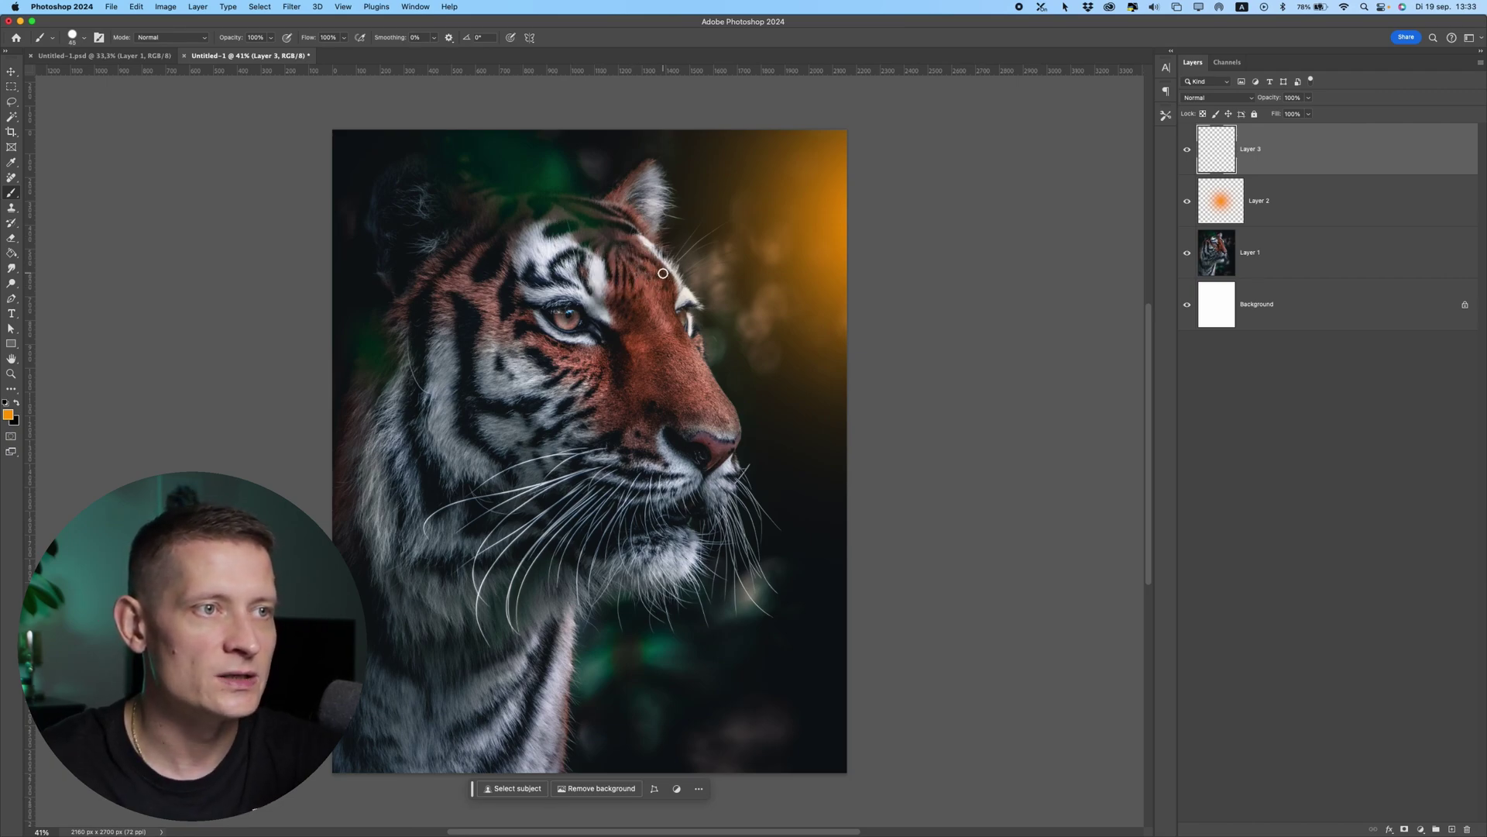
pyautogui.press('[')
pyautogui.press('[')
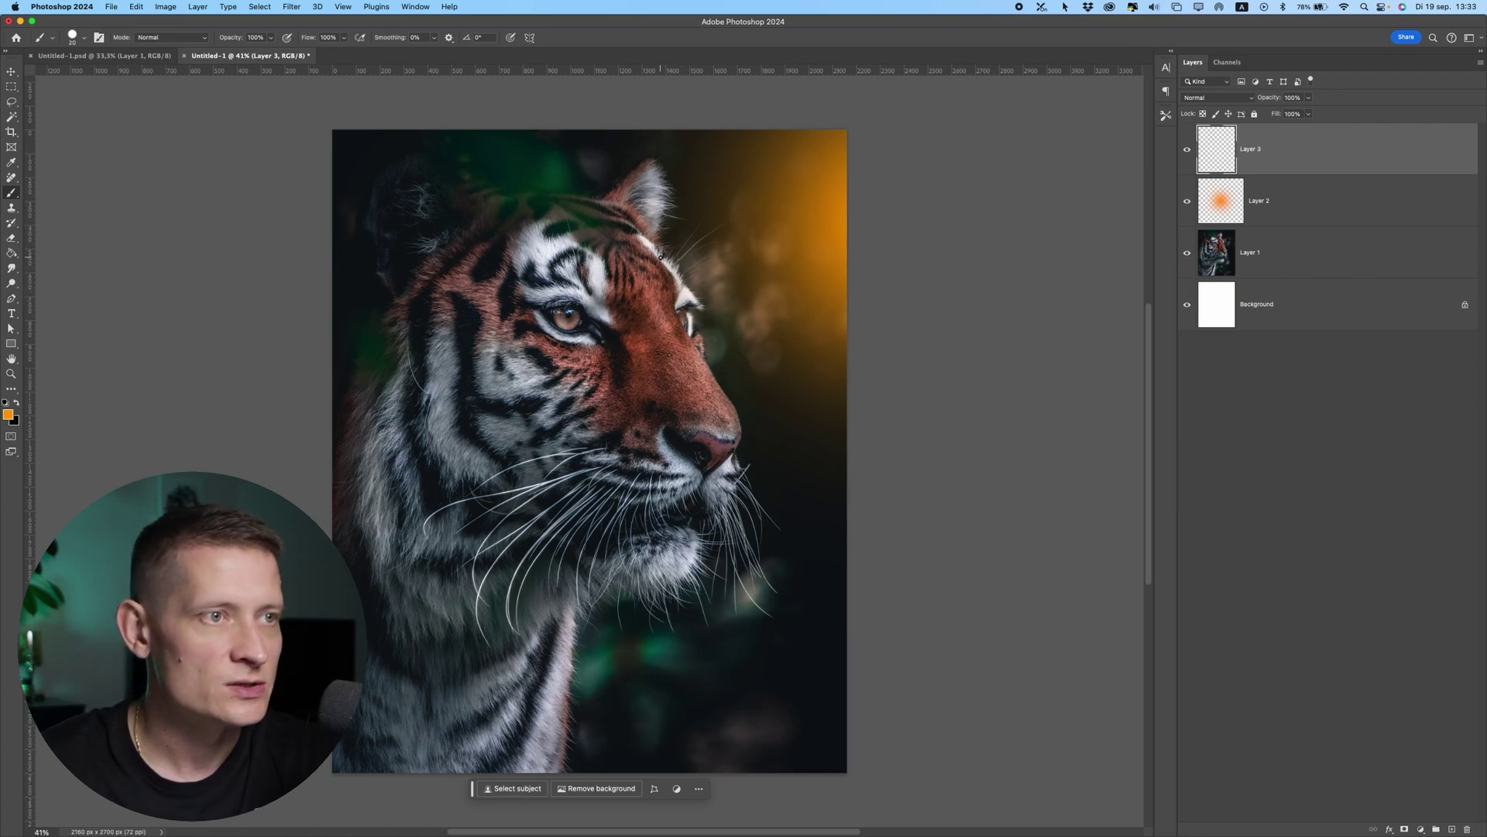
# Step: Outline the light-facing areas in orange along the tiger's profile, around the far eye, and over the ear, forehead, nose and muzzle
pyautogui.moveTo(660, 257)
pyautogui.mouseDown()
pyautogui.moveTo(699, 306)
pyautogui.moveTo(693, 336)
pyautogui.moveTo(738, 425)
pyautogui.moveTo(736, 470)
pyautogui.moveTo(710, 432)
pyautogui.mouseUp()
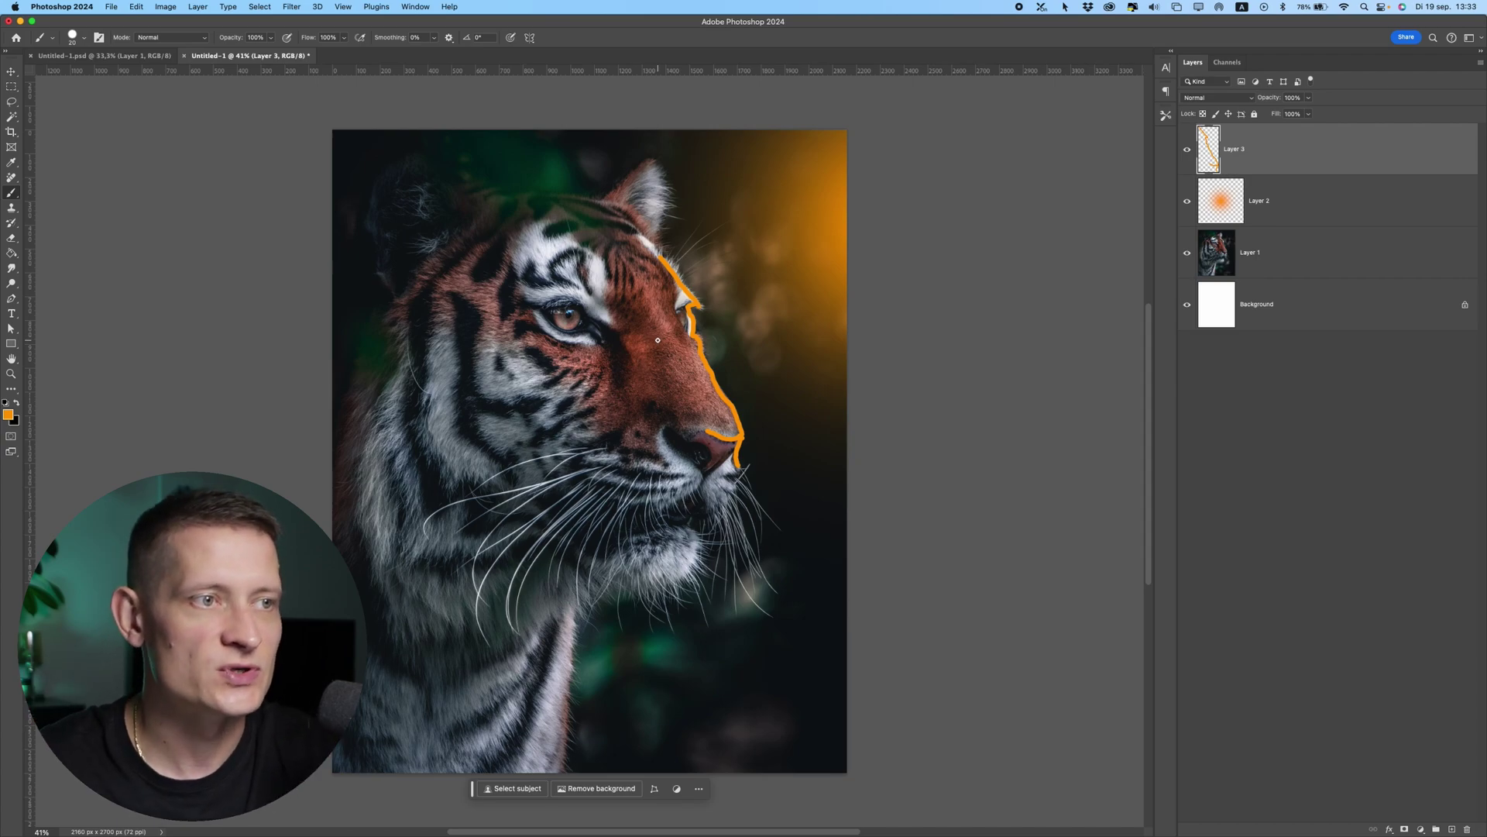
pyautogui.moveTo(691, 338)
pyautogui.mouseDown()
pyautogui.moveTo(673, 317)
pyautogui.moveTo(686, 299)
pyautogui.mouseUp()
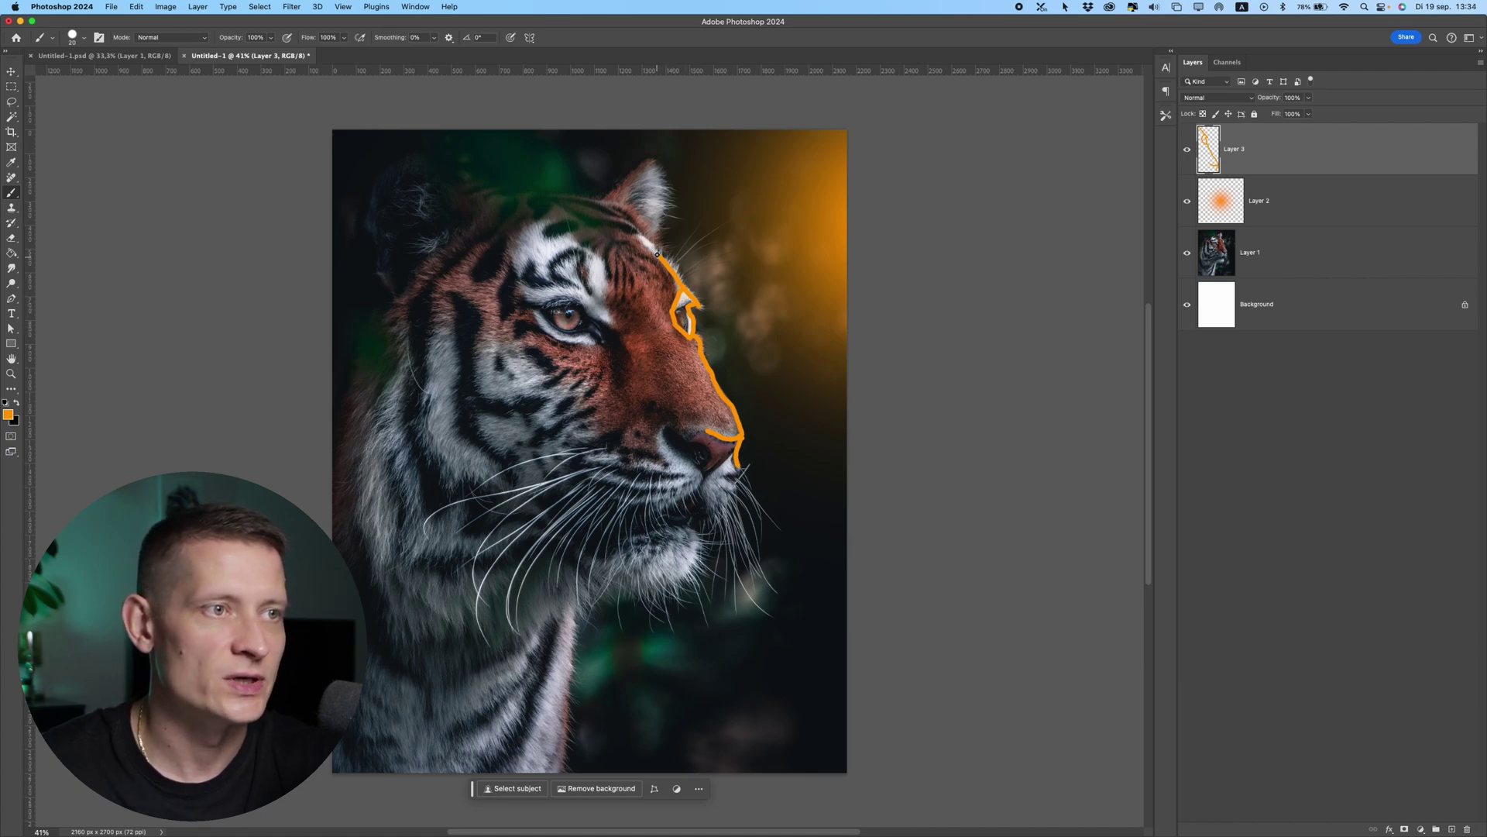
pyautogui.moveTo(658, 254)
pyautogui.mouseDown()
pyautogui.moveTo(654, 163)
pyautogui.moveTo(632, 187)
pyautogui.moveTo(647, 241)
pyautogui.moveTo(615, 214)
pyautogui.moveTo(603, 225)
pyautogui.moveTo(676, 329)
pyautogui.moveTo(720, 439)
pyautogui.moveTo(709, 436)
pyautogui.moveTo(703, 481)
pyautogui.moveTo(737, 450)
pyautogui.moveTo(703, 485)
pyautogui.moveTo(709, 524)
pyautogui.moveTo(742, 463)
pyautogui.mouseUp()
# Step: Outline the tiger's chin and the light-facing side of its neck in orange, down to the image's lower edge
pyautogui.moveTo(709, 525); pyautogui.dragTo(676, 588)
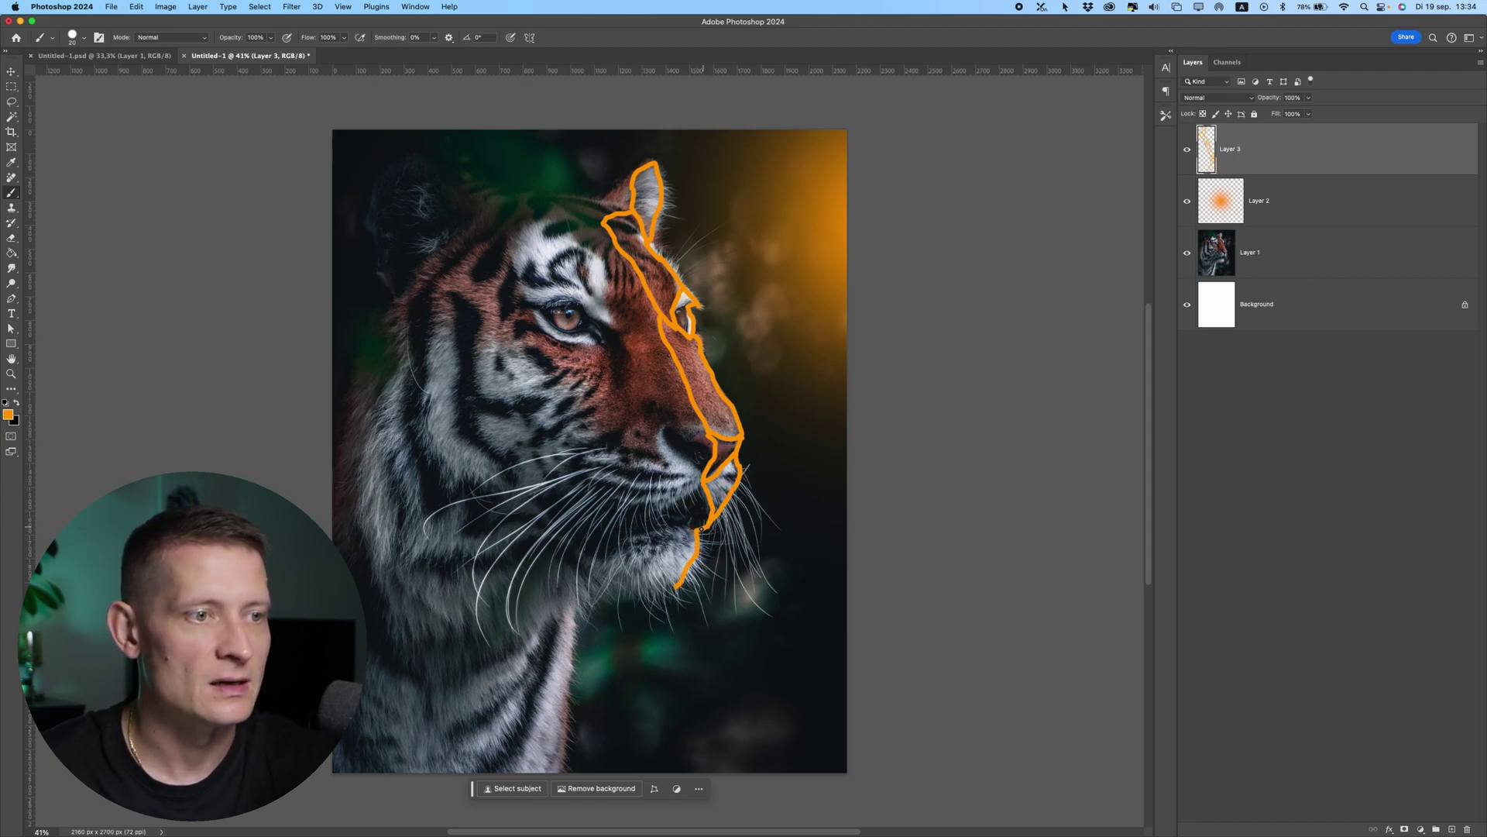
pyautogui.moveTo(700, 530)
pyautogui.mouseDown()
pyautogui.moveTo(659, 531)
pyautogui.moveTo(603, 600)
pyautogui.moveTo(679, 587)
pyautogui.moveTo(586, 605)
pyautogui.moveTo(524, 654)
pyautogui.mouseUp()
pyautogui.moveTo(574, 612); pyautogui.dragTo(563, 777)
pyautogui.moveTo(523, 653); pyautogui.dragTo(464, 775)
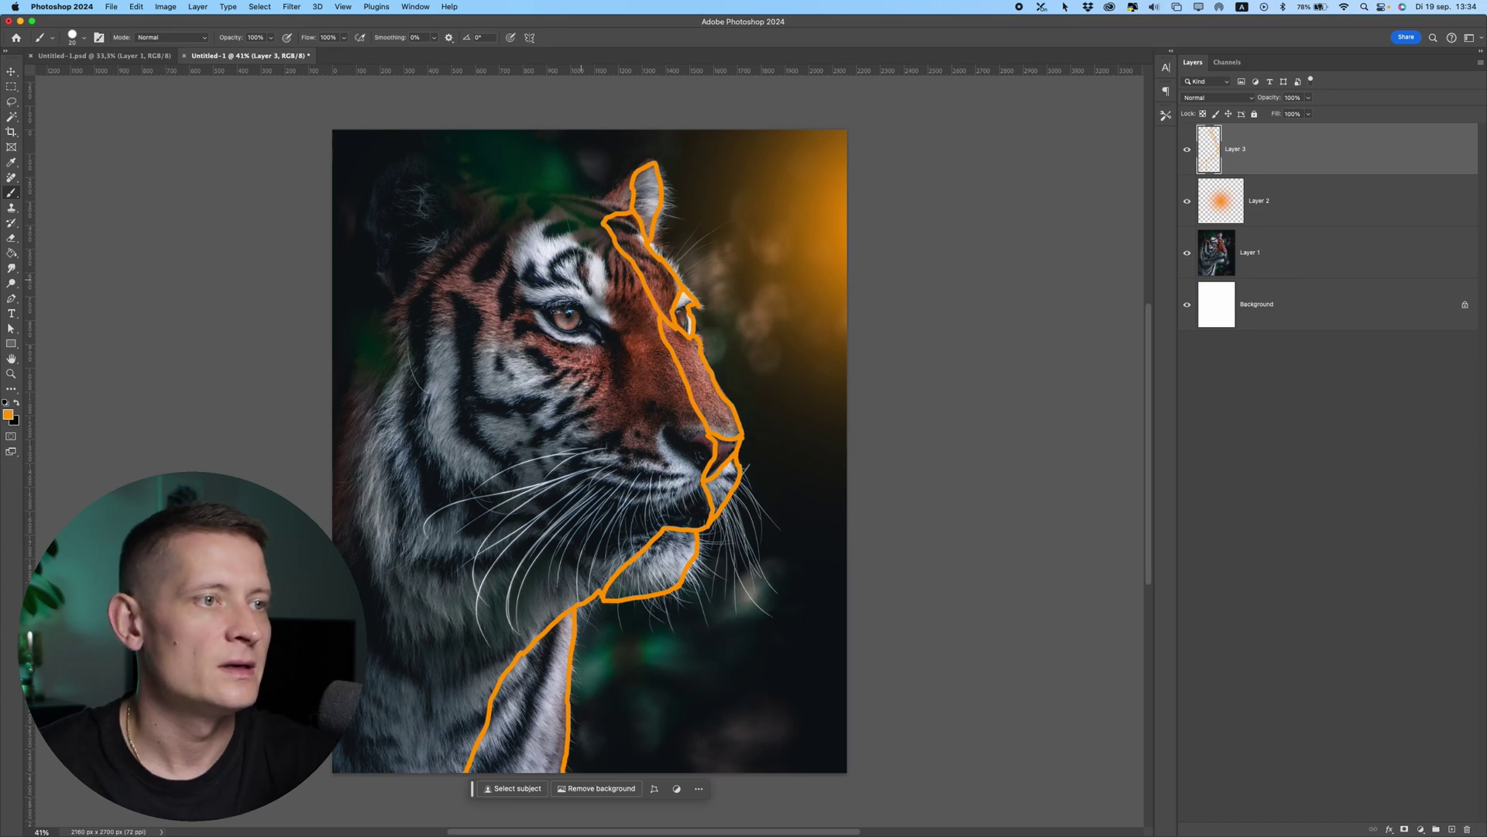
# Step: Outline further highlight patches below and above the near eye, along the inner forehead and nose, and above the mouth
pyautogui.moveTo(544, 325)
pyautogui.mouseDown()
pyautogui.moveTo(597, 384)
pyautogui.moveTo(605, 365)
pyautogui.moveTo(603, 387)
pyautogui.moveTo(597, 349)
pyautogui.moveTo(561, 339)
pyautogui.mouseUp()
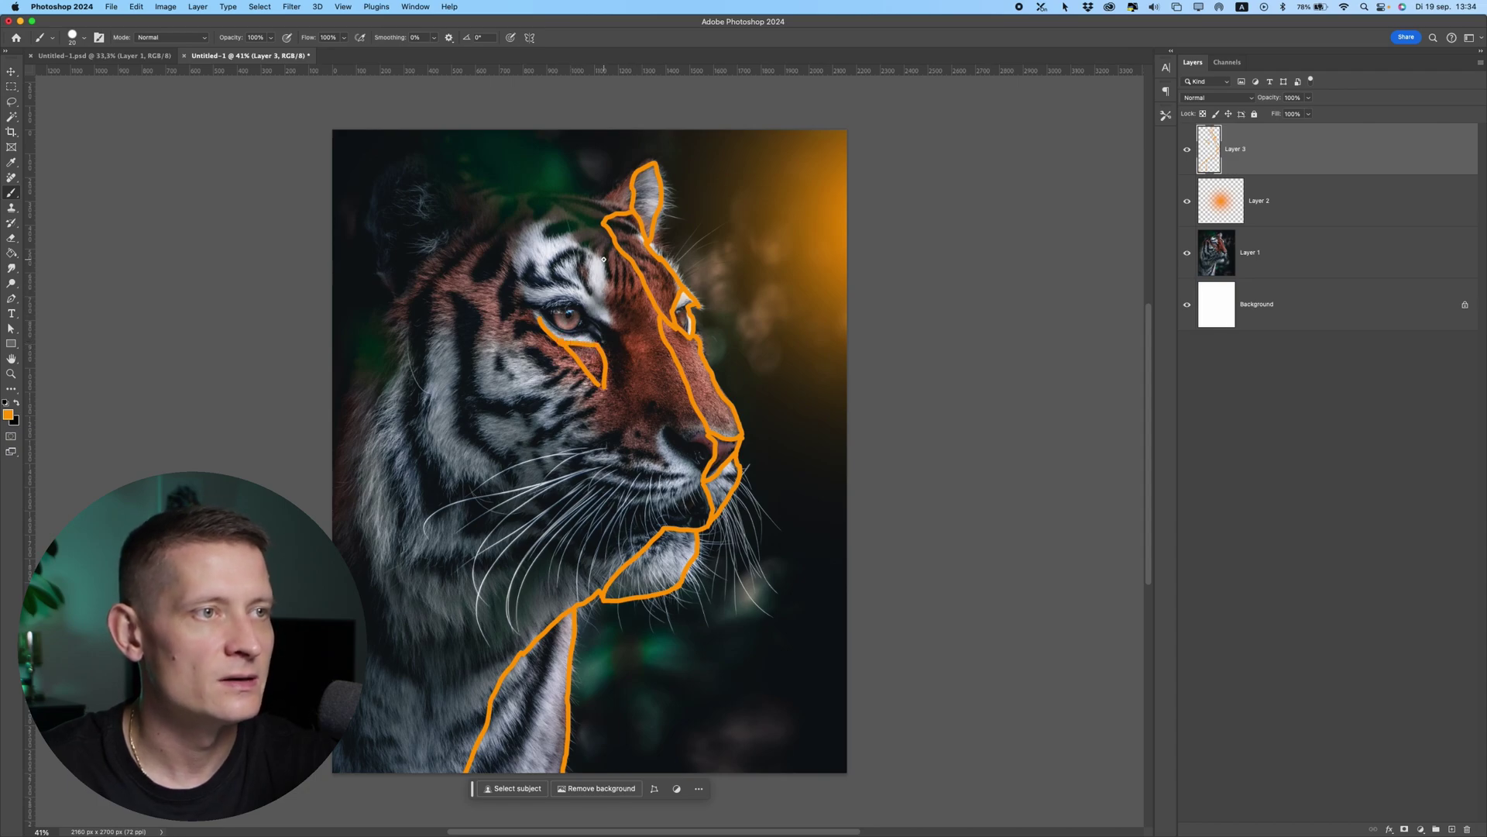
pyautogui.moveTo(602, 235)
pyautogui.mouseDown()
pyautogui.moveTo(629, 316)
pyautogui.moveTo(671, 363)
pyautogui.moveTo(648, 347)
pyautogui.moveTo(685, 425)
pyautogui.moveTo(708, 435)
pyautogui.moveTo(663, 486)
pyautogui.moveTo(662, 511)
pyautogui.moveTo(701, 492)
pyautogui.mouseUp()
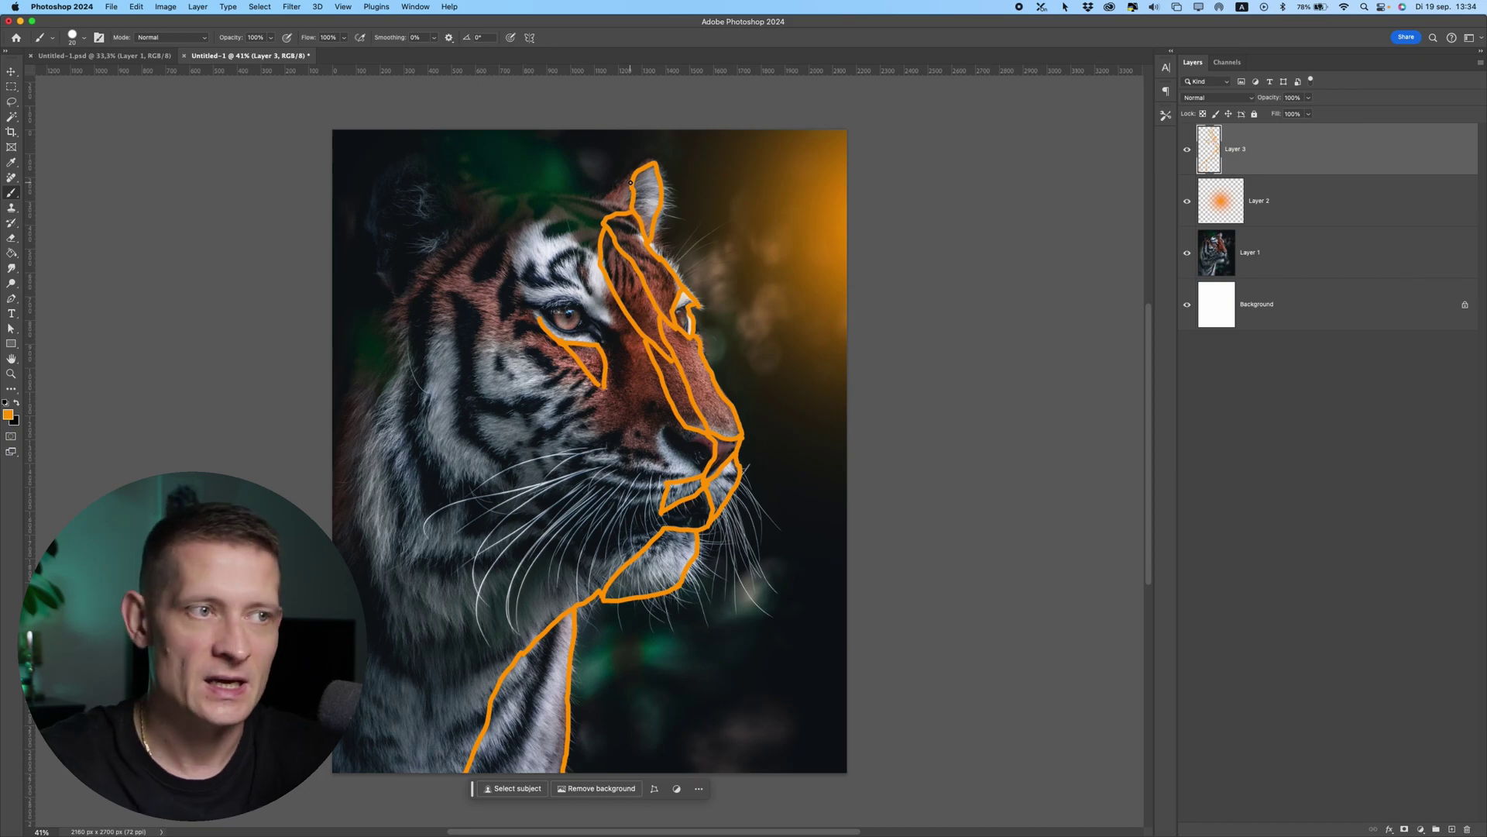
pyautogui.moveTo(593, 254)
pyautogui.mouseDown()
pyautogui.moveTo(560, 235)
pyautogui.moveTo(538, 282)
pyautogui.moveTo(607, 279)
pyautogui.moveTo(588, 250)
pyautogui.mouseUp()
pyautogui.scroll(-5, 704, 419)
pyautogui.scroll(4, 704, 418)
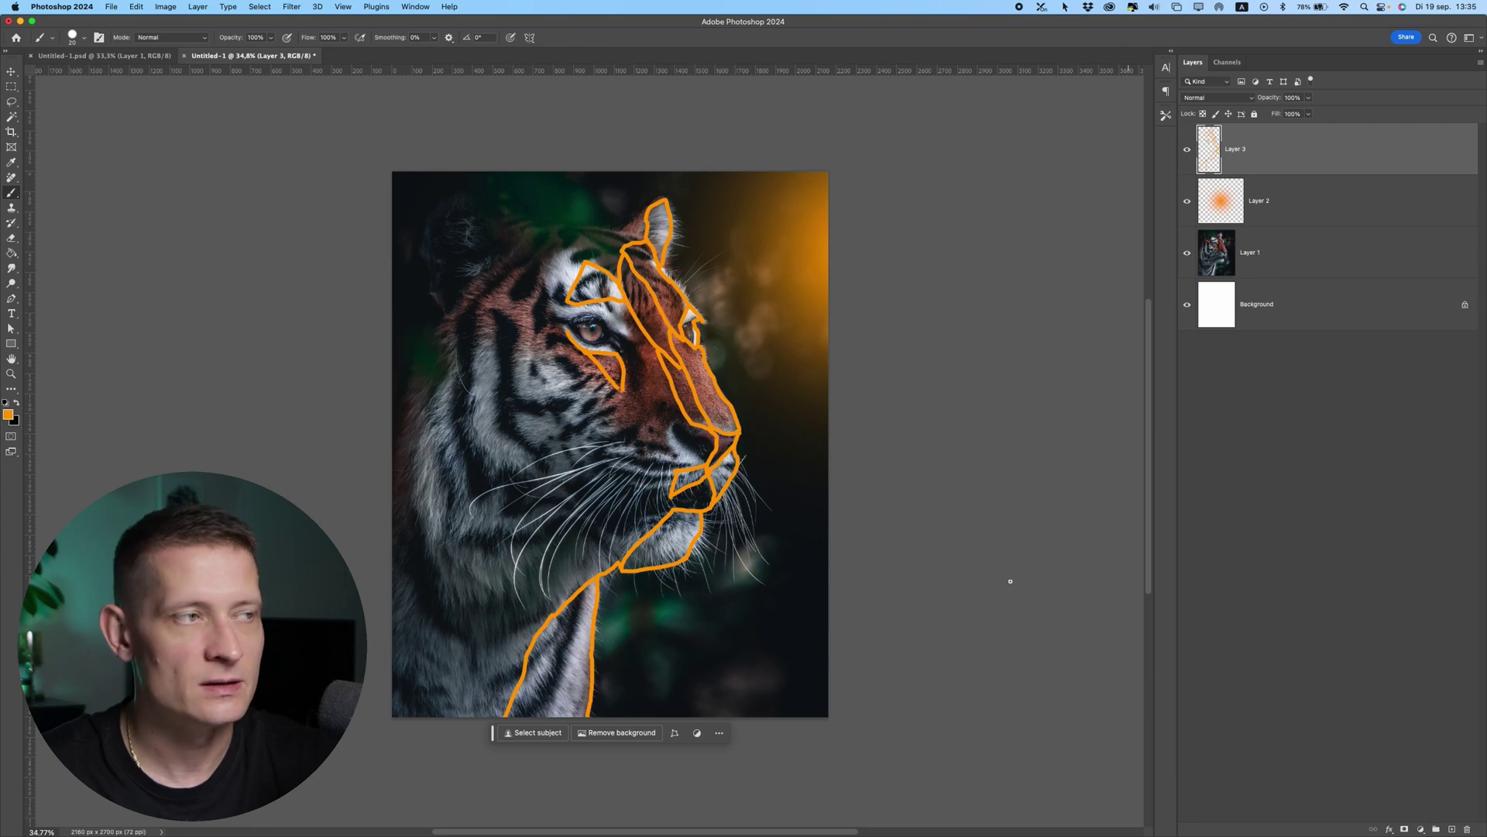
# Step: Select the insides of the outlined ear, forehead and nose areas with the Magic Wand tool
pyautogui.moveTo(12, 117); pyautogui.dragTo(43, 141)
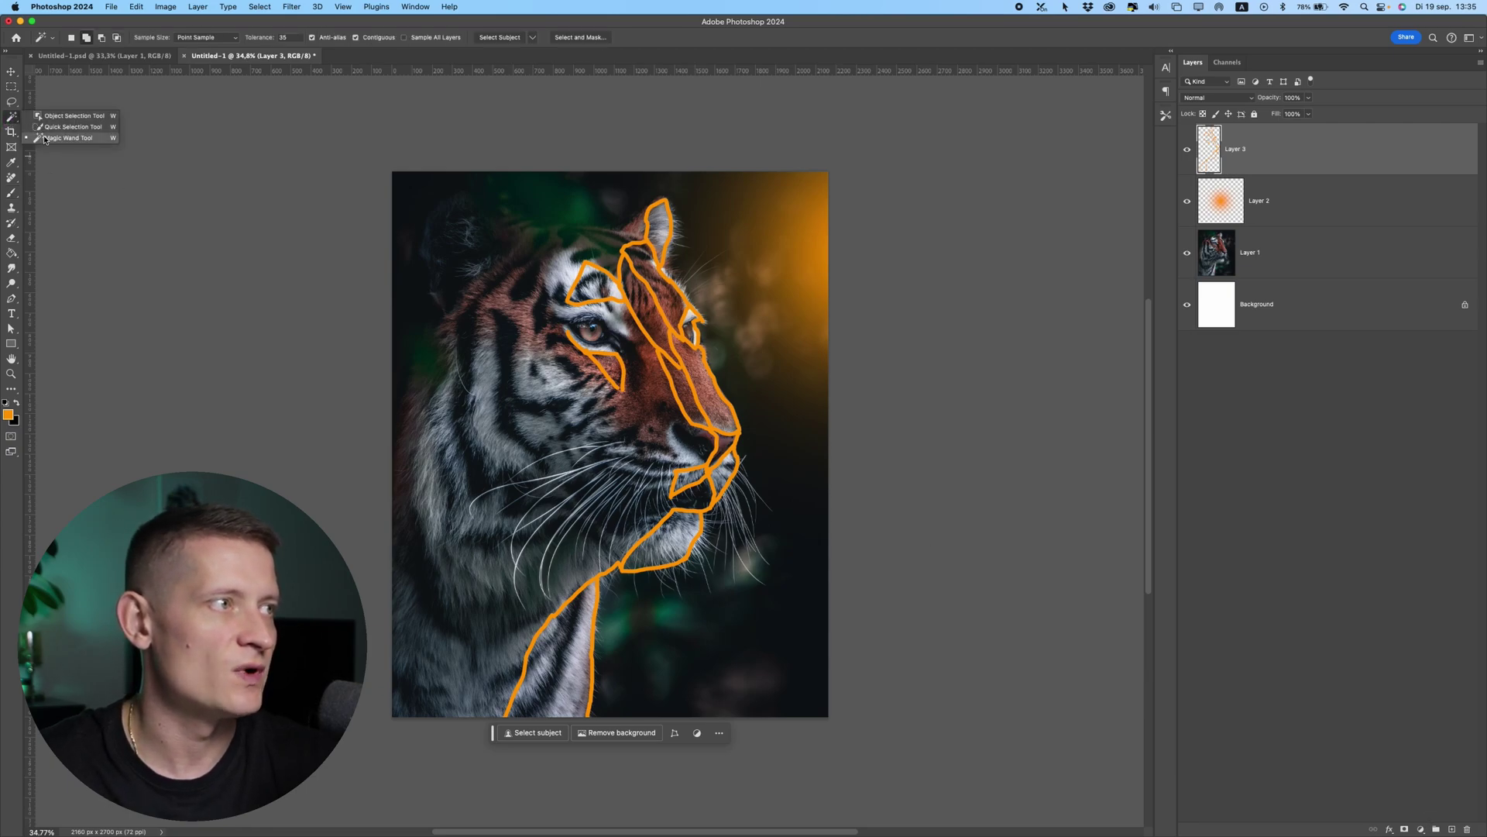
pyautogui.click(62, 138)
pyautogui.click(648, 264)
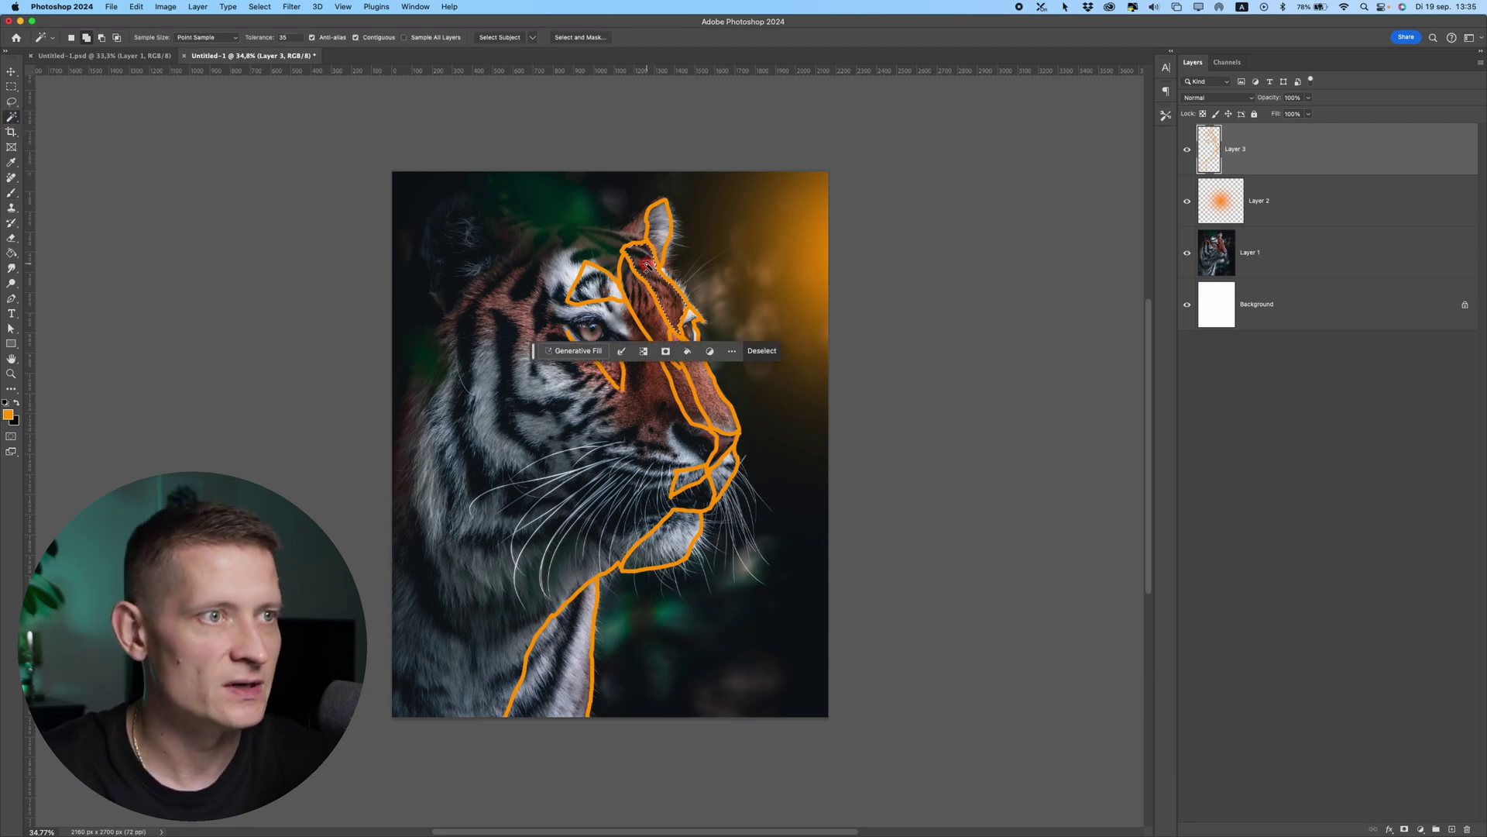
pyautogui.click(598, 287)
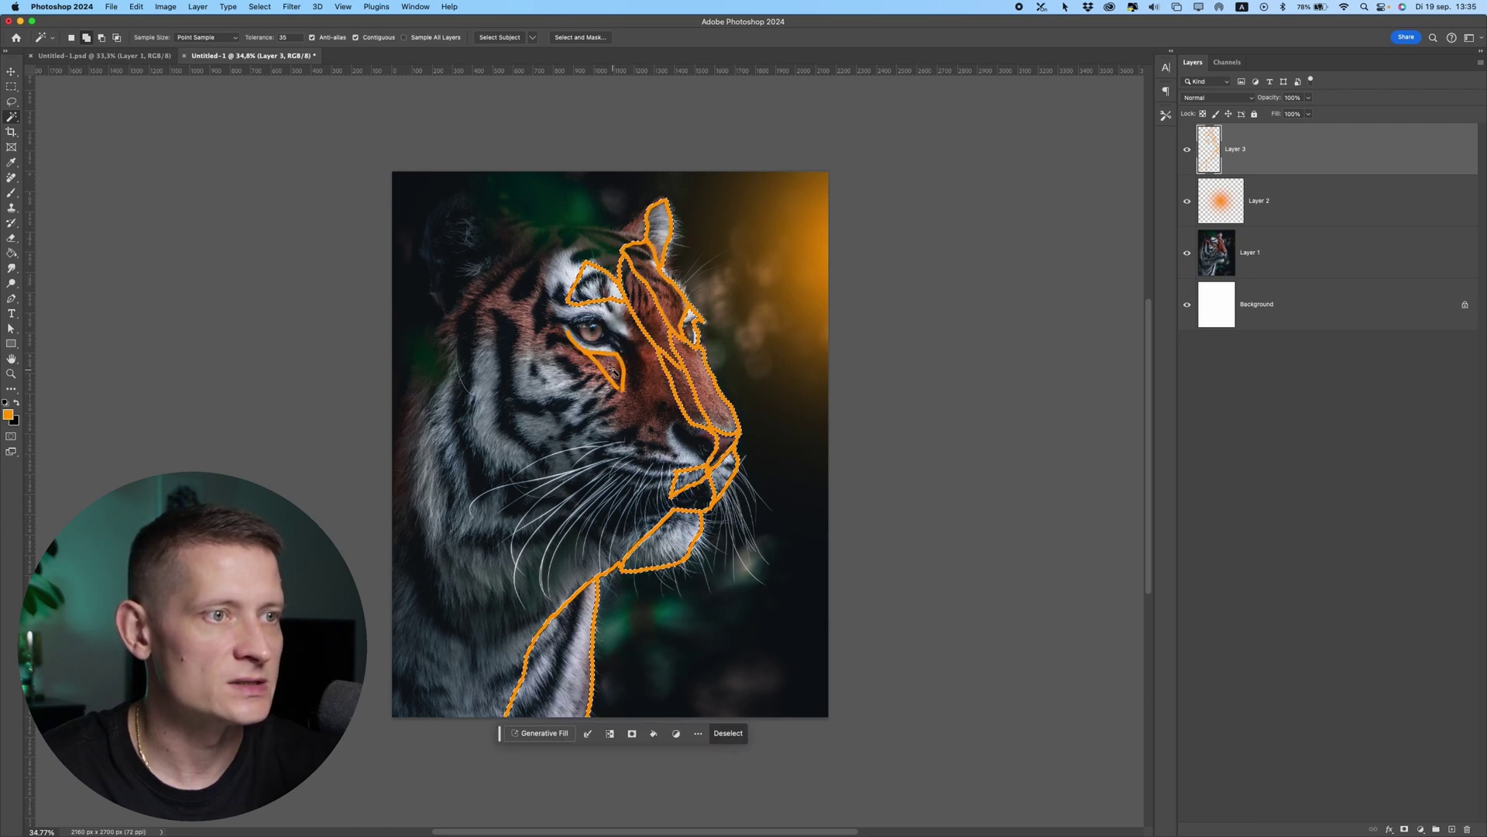
pyautogui.click(652, 320)
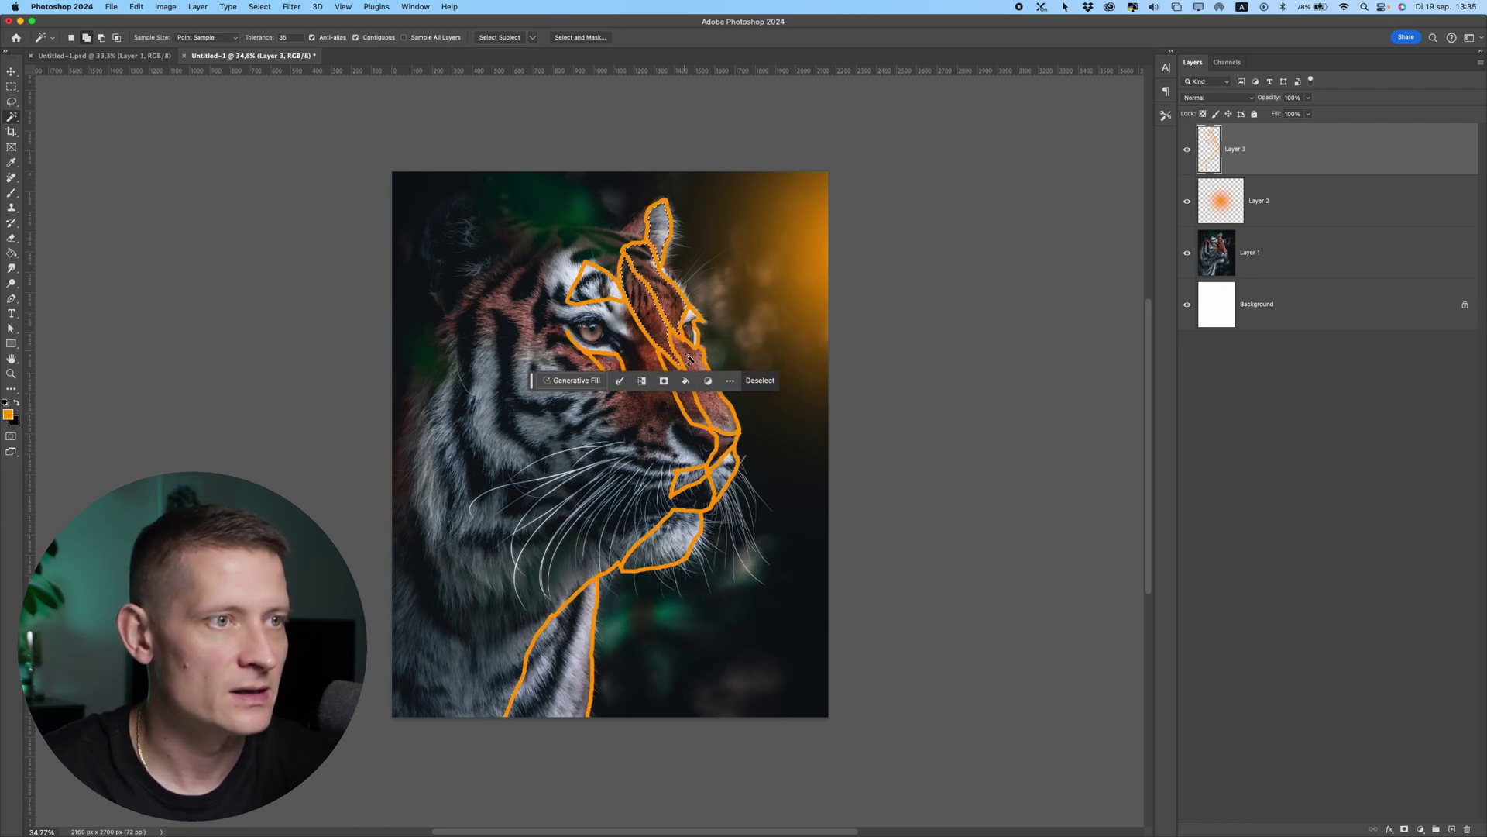
pyautogui.click(691, 360)
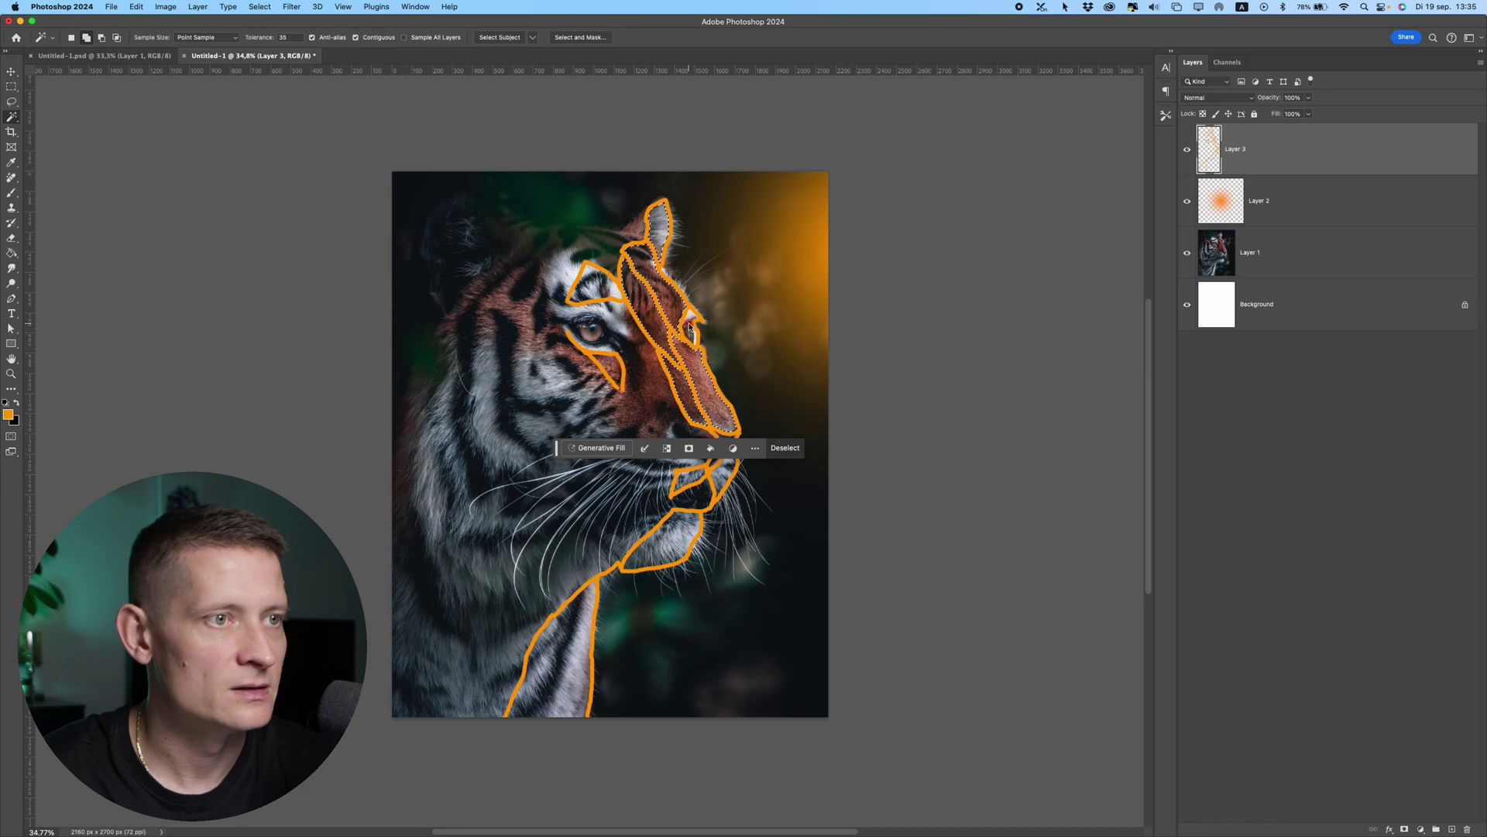
# Step: Try to add the outlined patch below the near eye to the selection, and undo the attempt
pyautogui.click(614, 360)
pyautogui.click(615, 367)
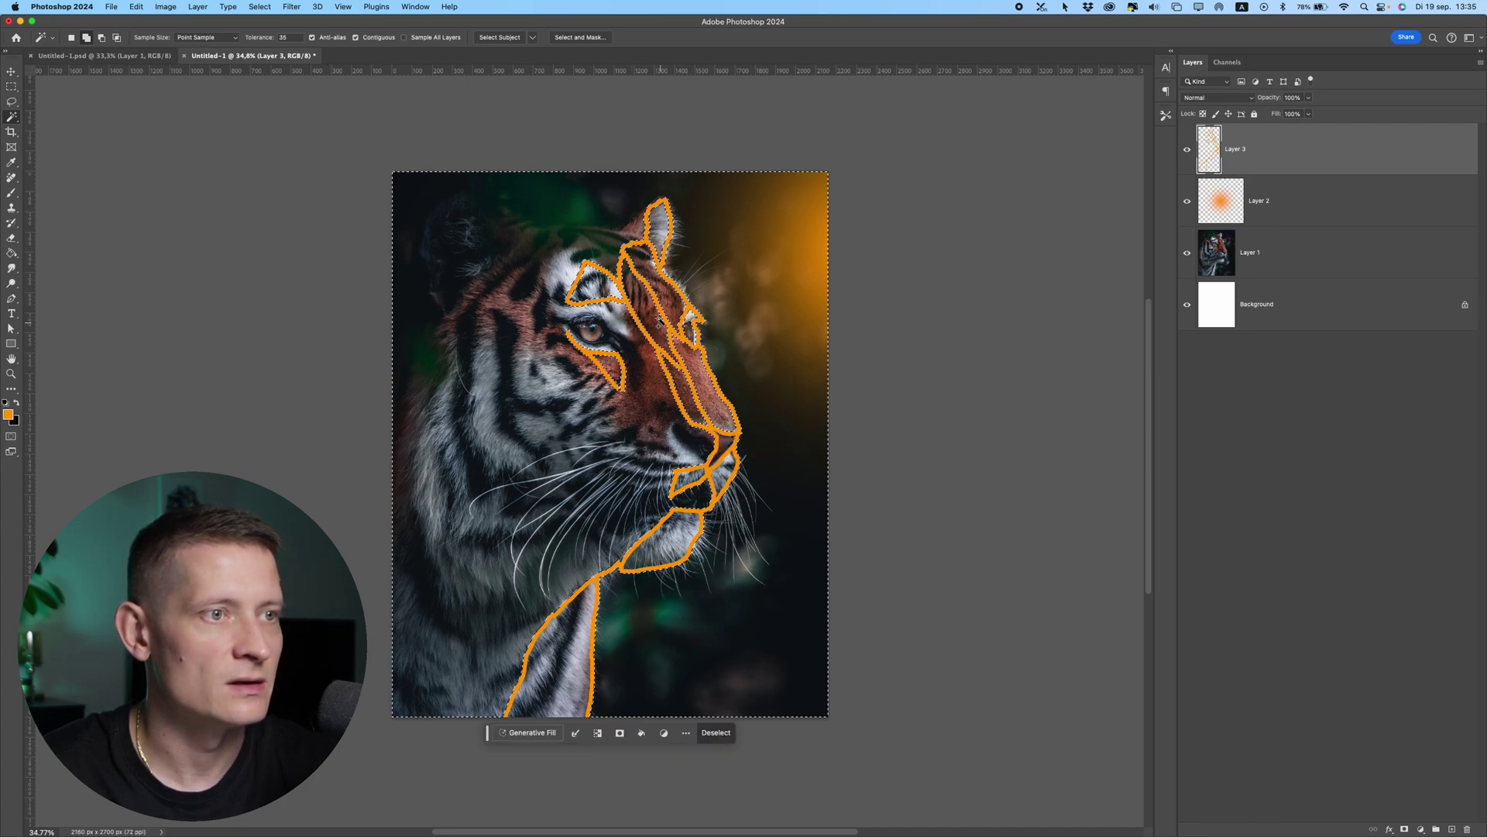
pyautogui.press('super+z')
pyautogui.scroll(5, 636, 380)
pyautogui.scroll(-5, 637, 379)
pyautogui.click(12, 193)
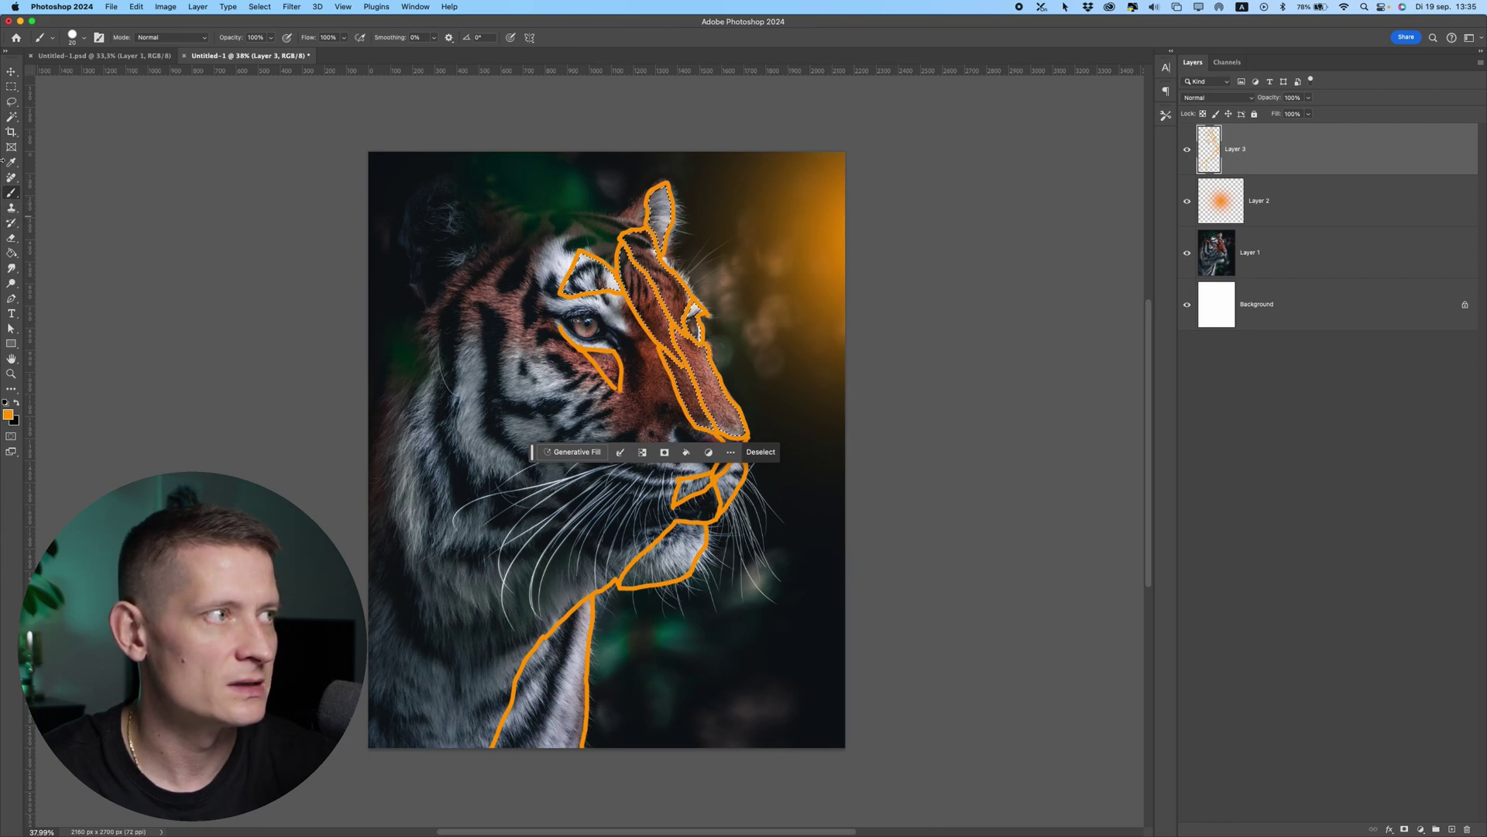
# Step: Add the outlined muzzle, chin and neck areas to the selection with the Magic Wand tool
pyautogui.click(12, 117)
pyautogui.click(729, 480)
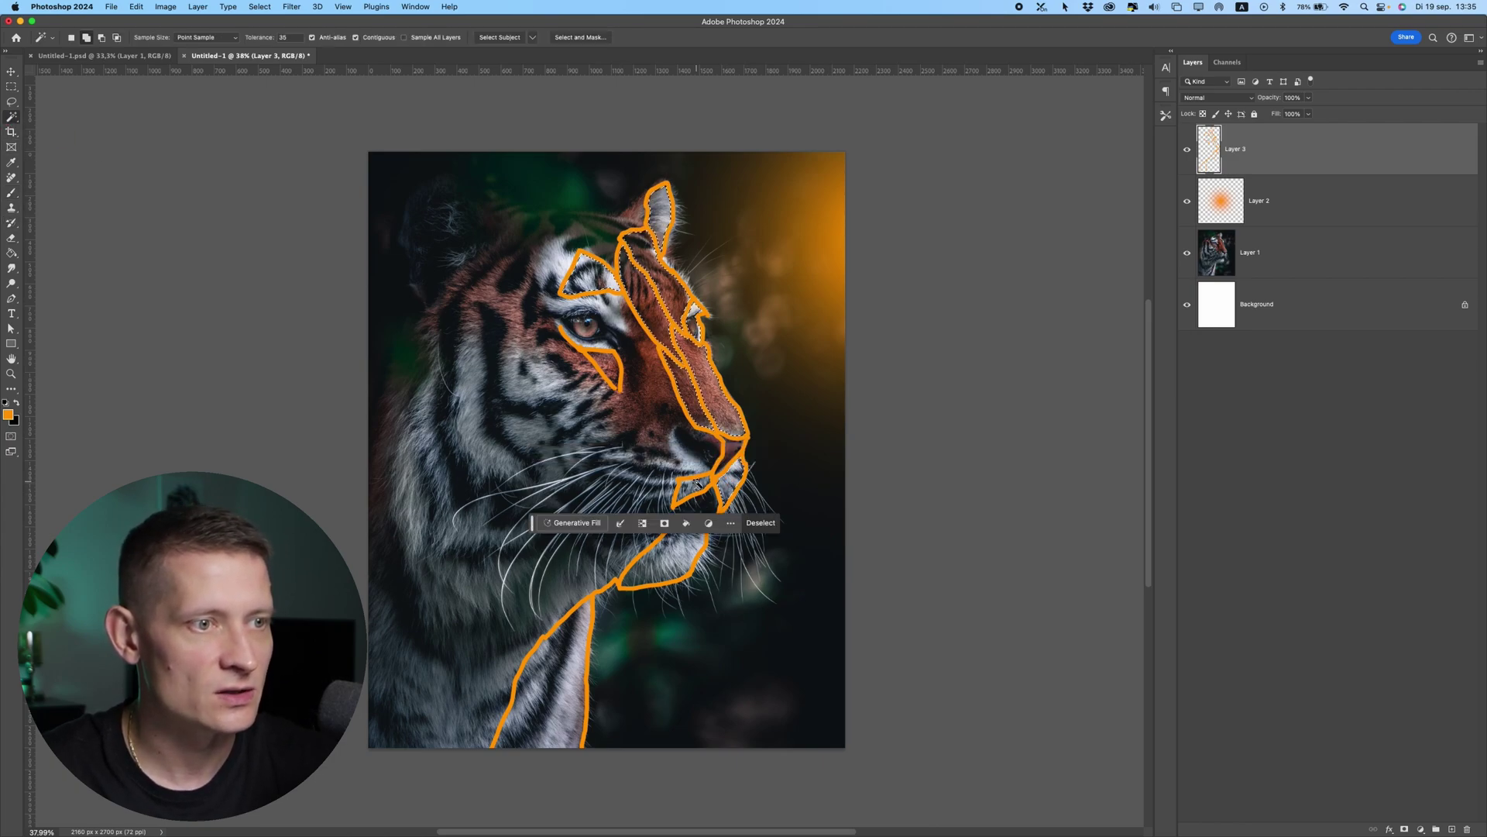
pyautogui.click(676, 561)
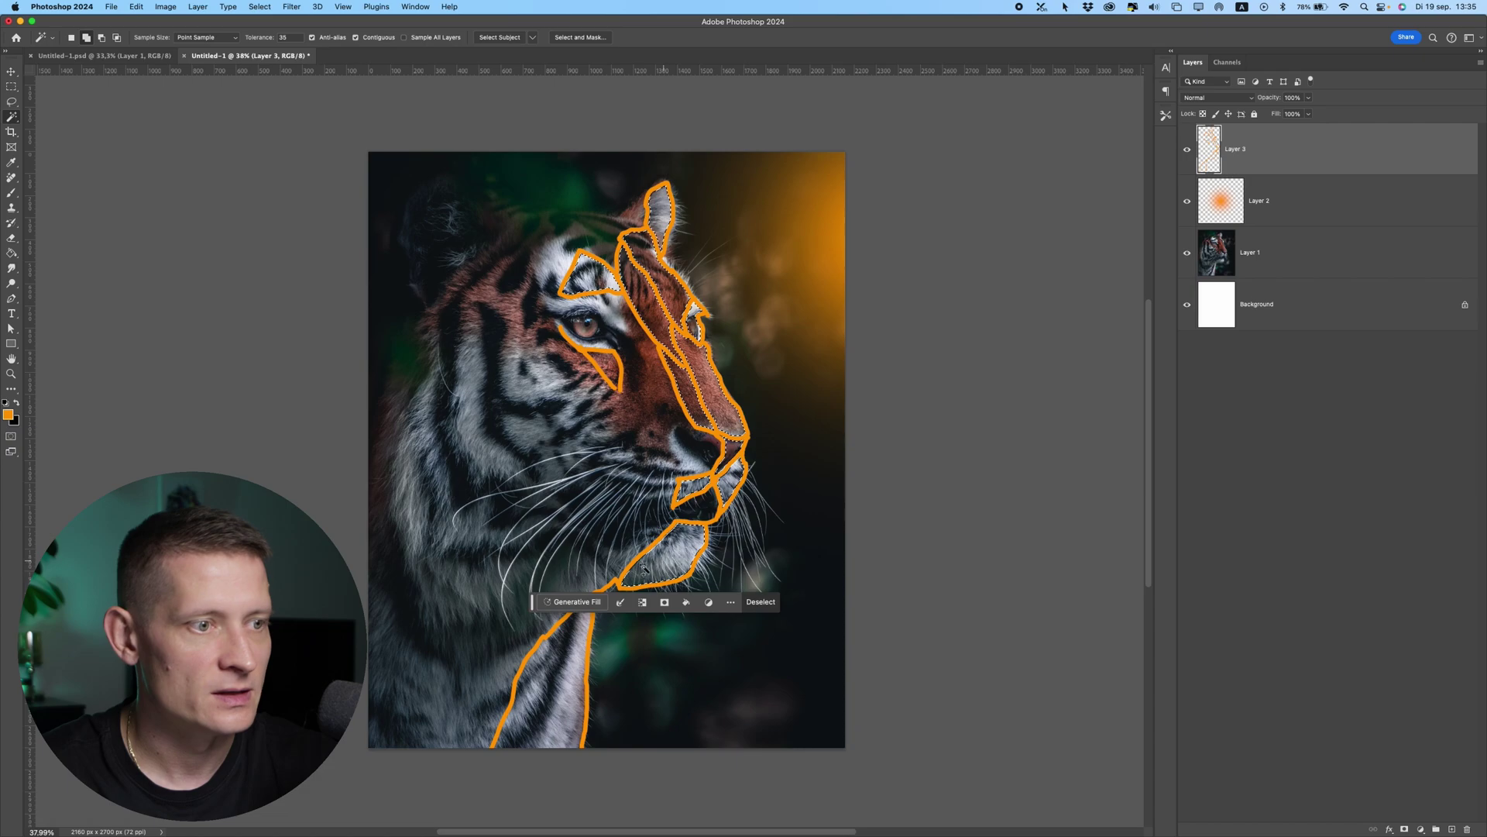
pyautogui.click(571, 651)
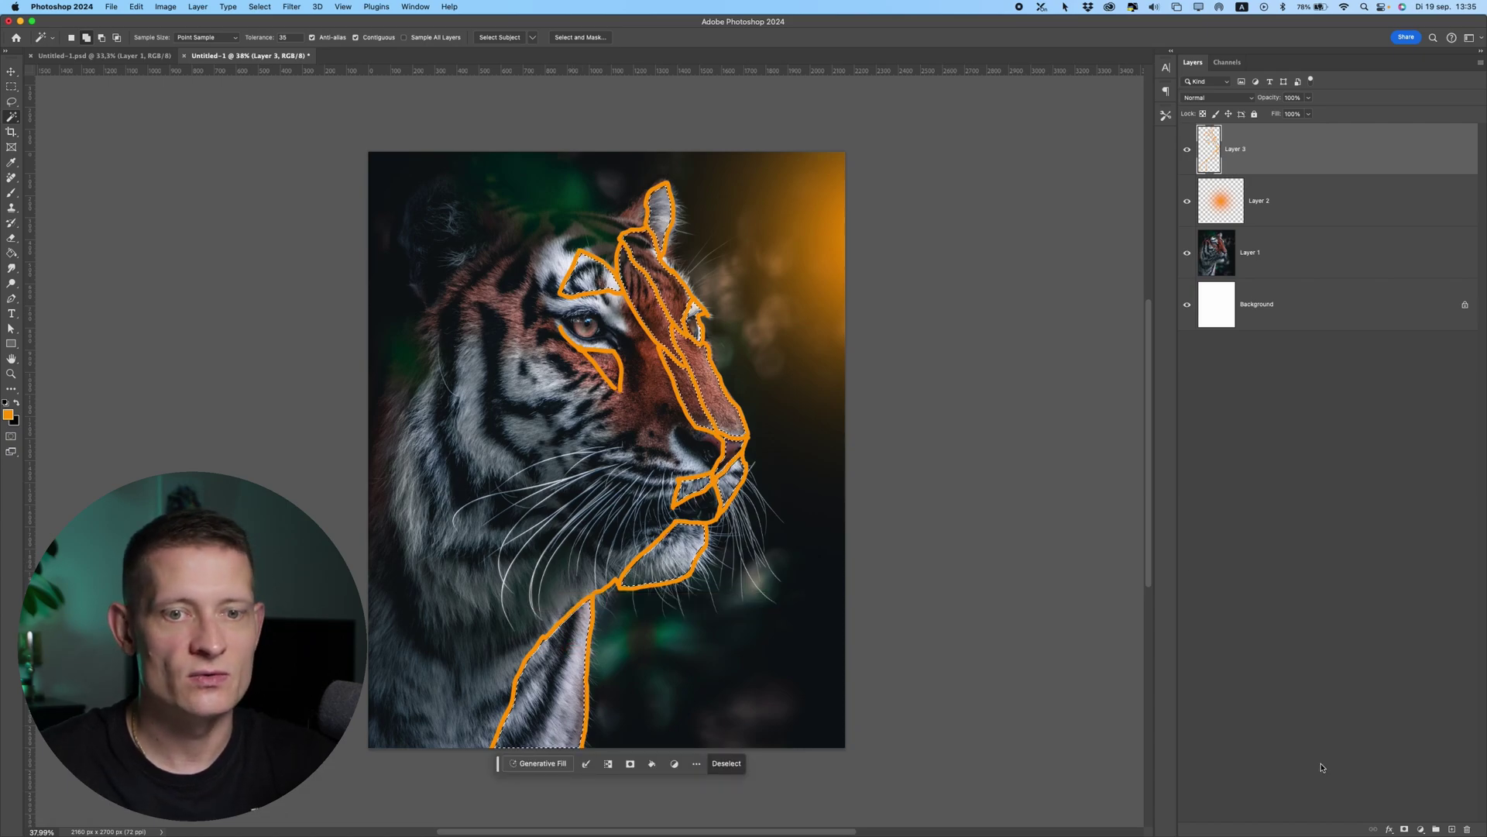
# Step: Create a Solid Color fill layer from the selected highlight areas, using orange ff9c00
pyautogui.click(1420, 829)
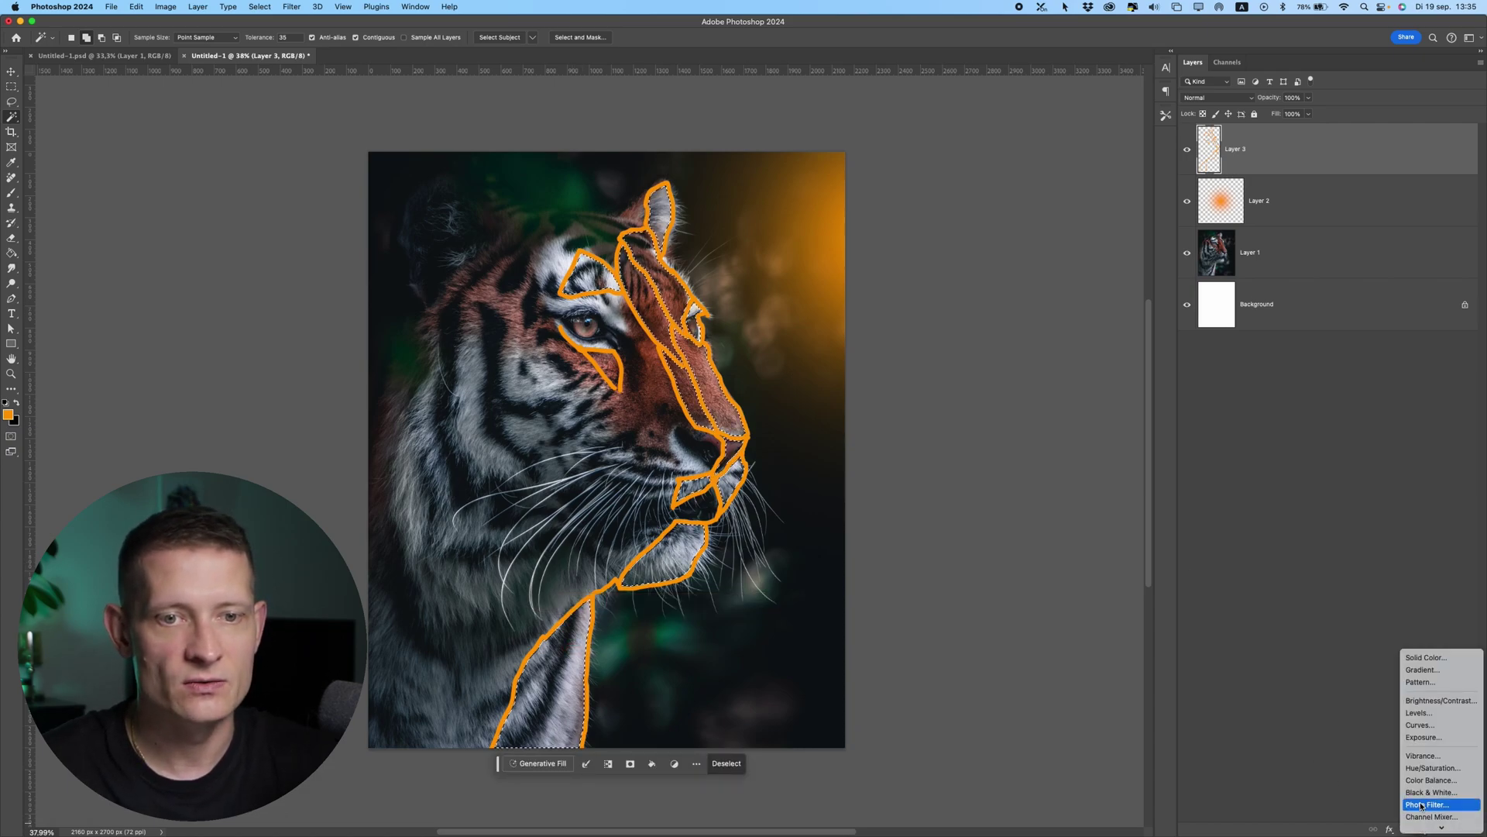
pyautogui.click(1425, 657)
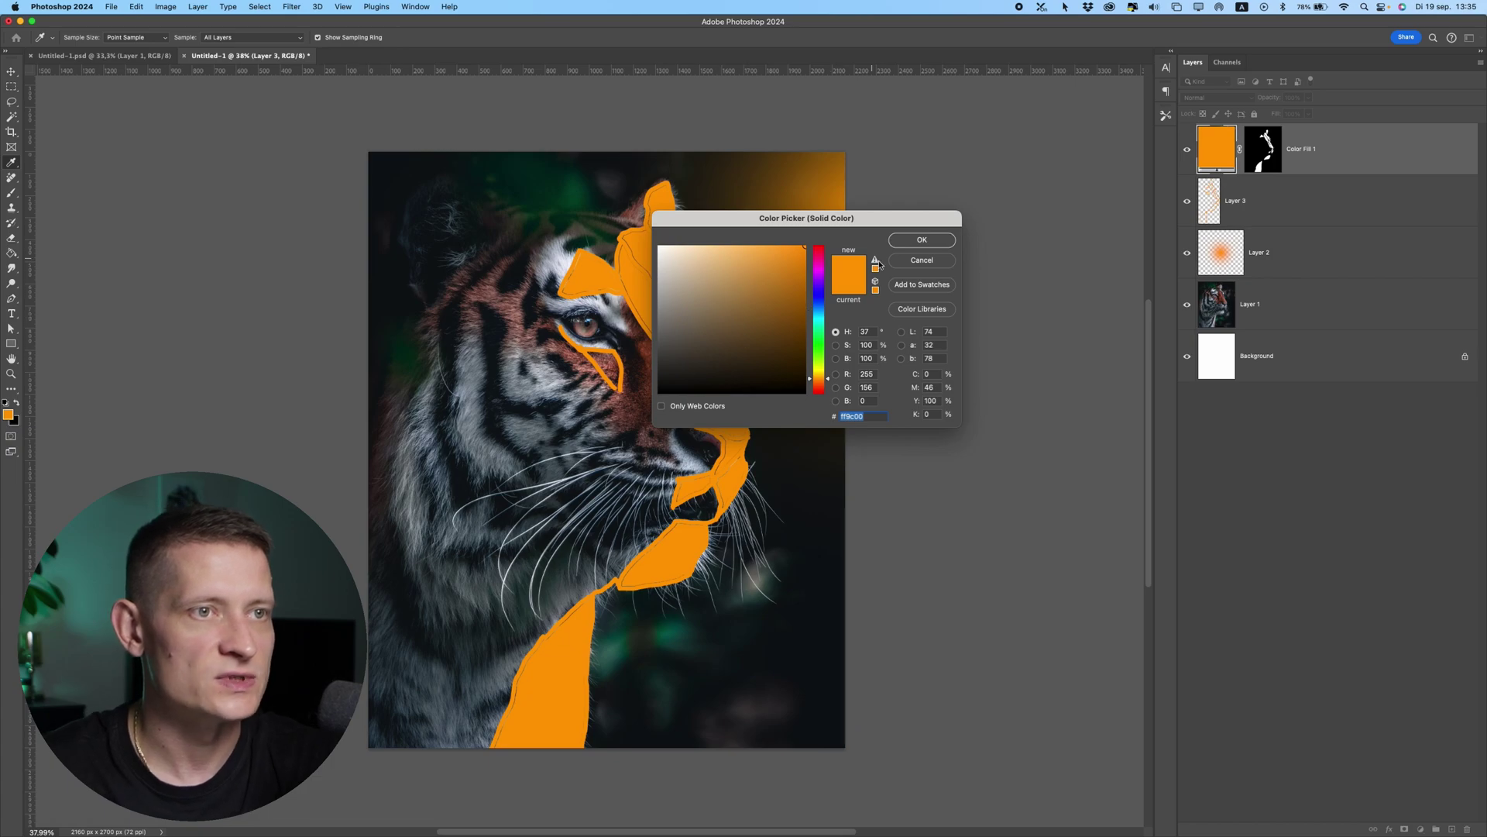
pyautogui.click(904, 239)
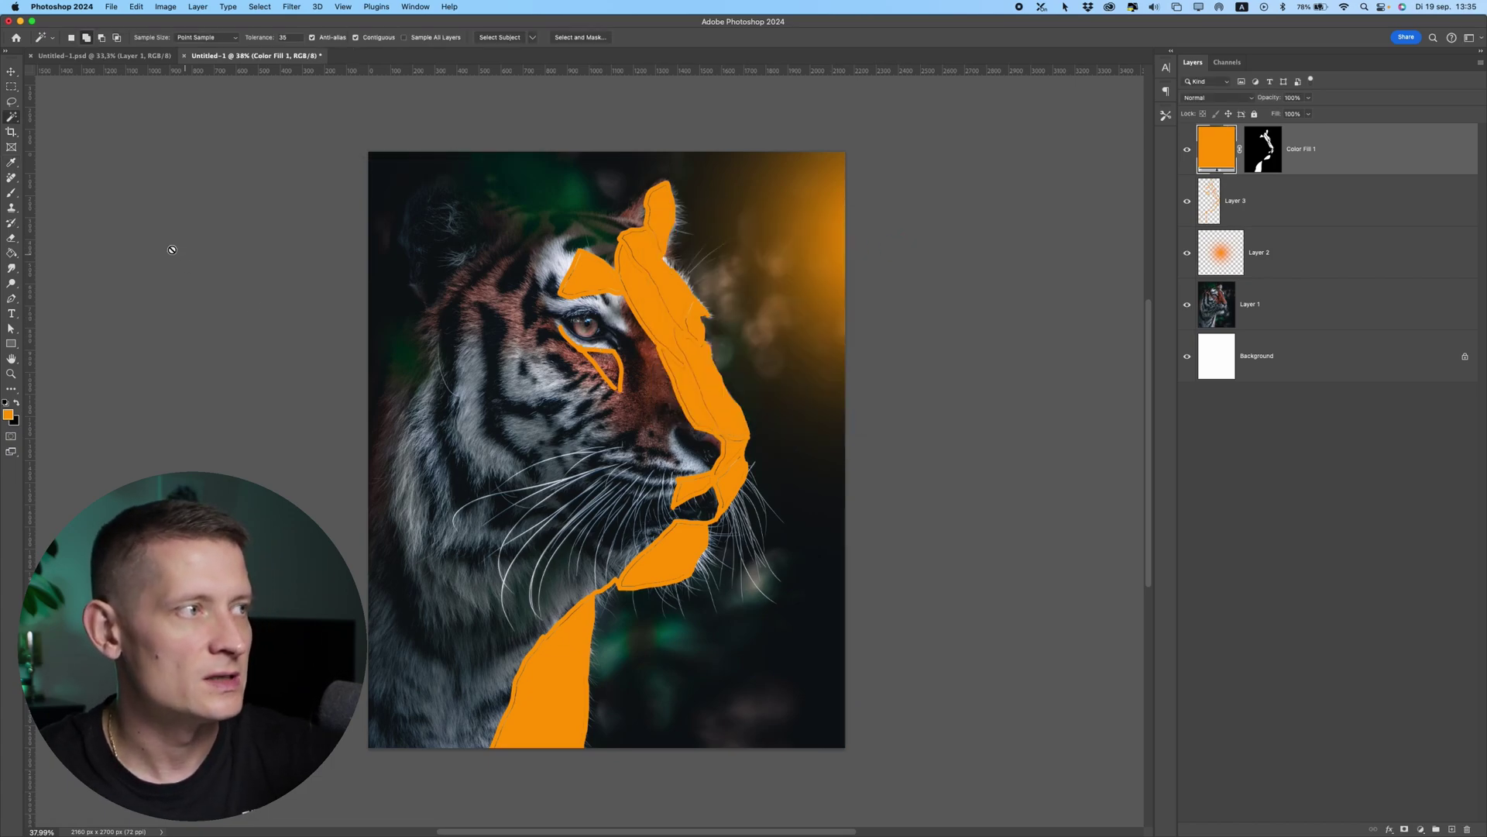
# Step: Select the inside of the outlined patch below the near eye with the Magic Wand and fill it white on the color fill's mask
pyautogui.scroll(2, 914, 329)
pyautogui.click(1238, 193)
pyautogui.scroll(3, 457, 372)
pyautogui.click(10, 192)
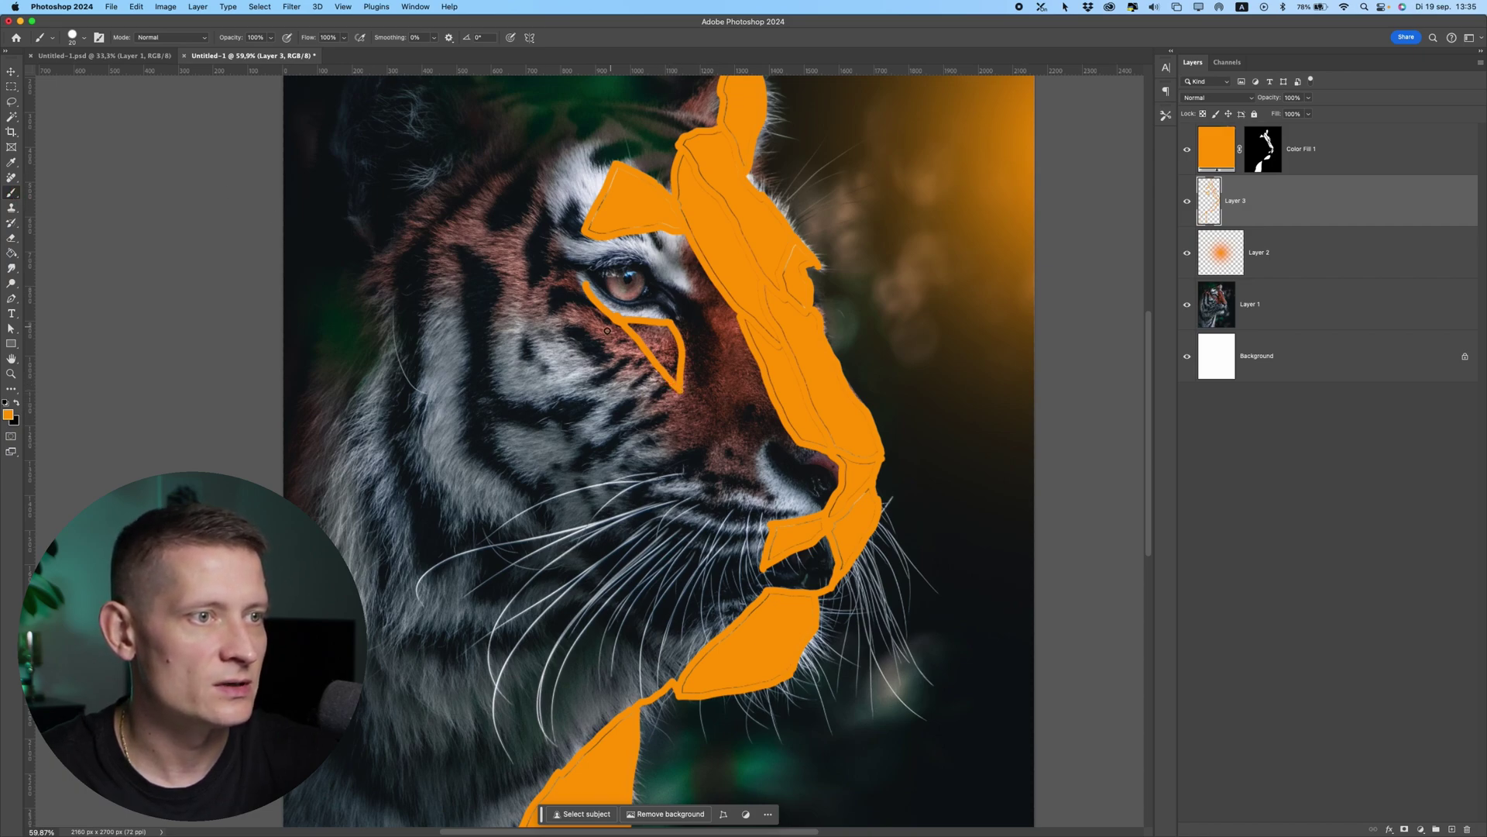
pyautogui.click(9, 118)
pyautogui.click(674, 346)
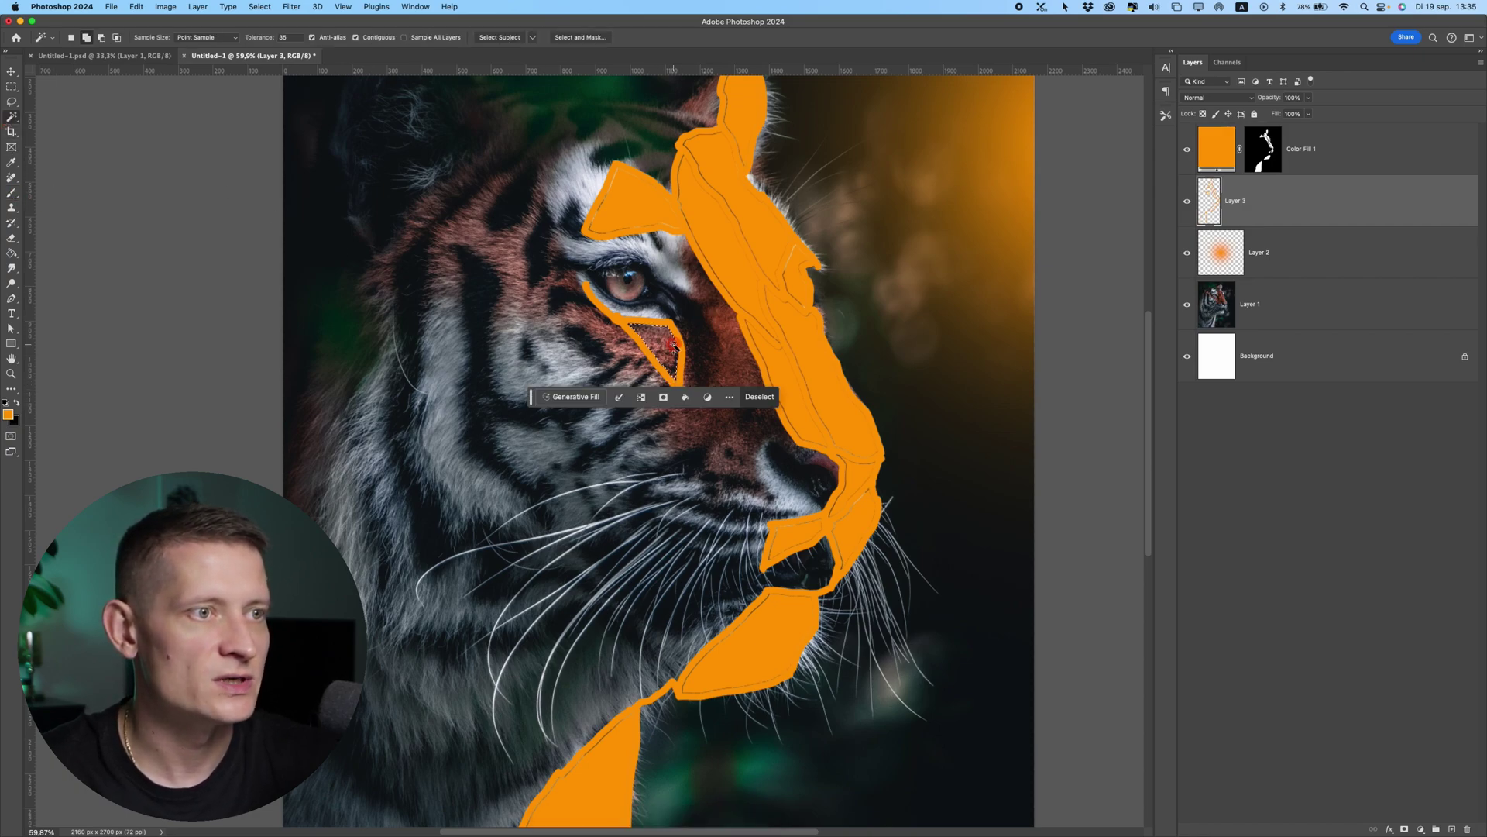
pyautogui.click(1262, 149)
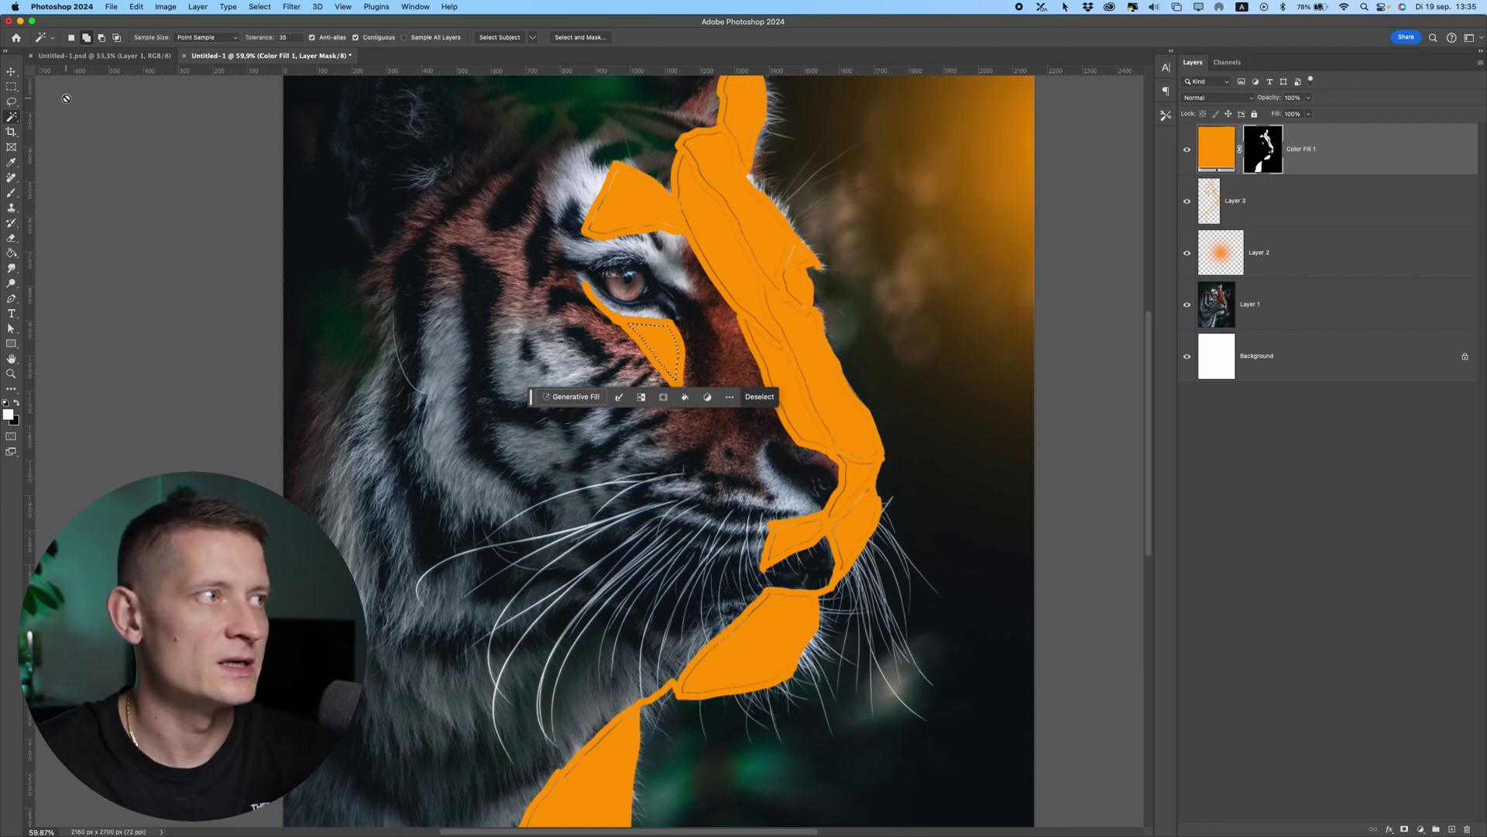
# Step: Hide the outline layer, Layer 3, and clear the selection
pyautogui.click(11, 86)
pyautogui.moveTo(901, 227); pyautogui.dragTo(679, 227)
pyautogui.click(1187, 200)
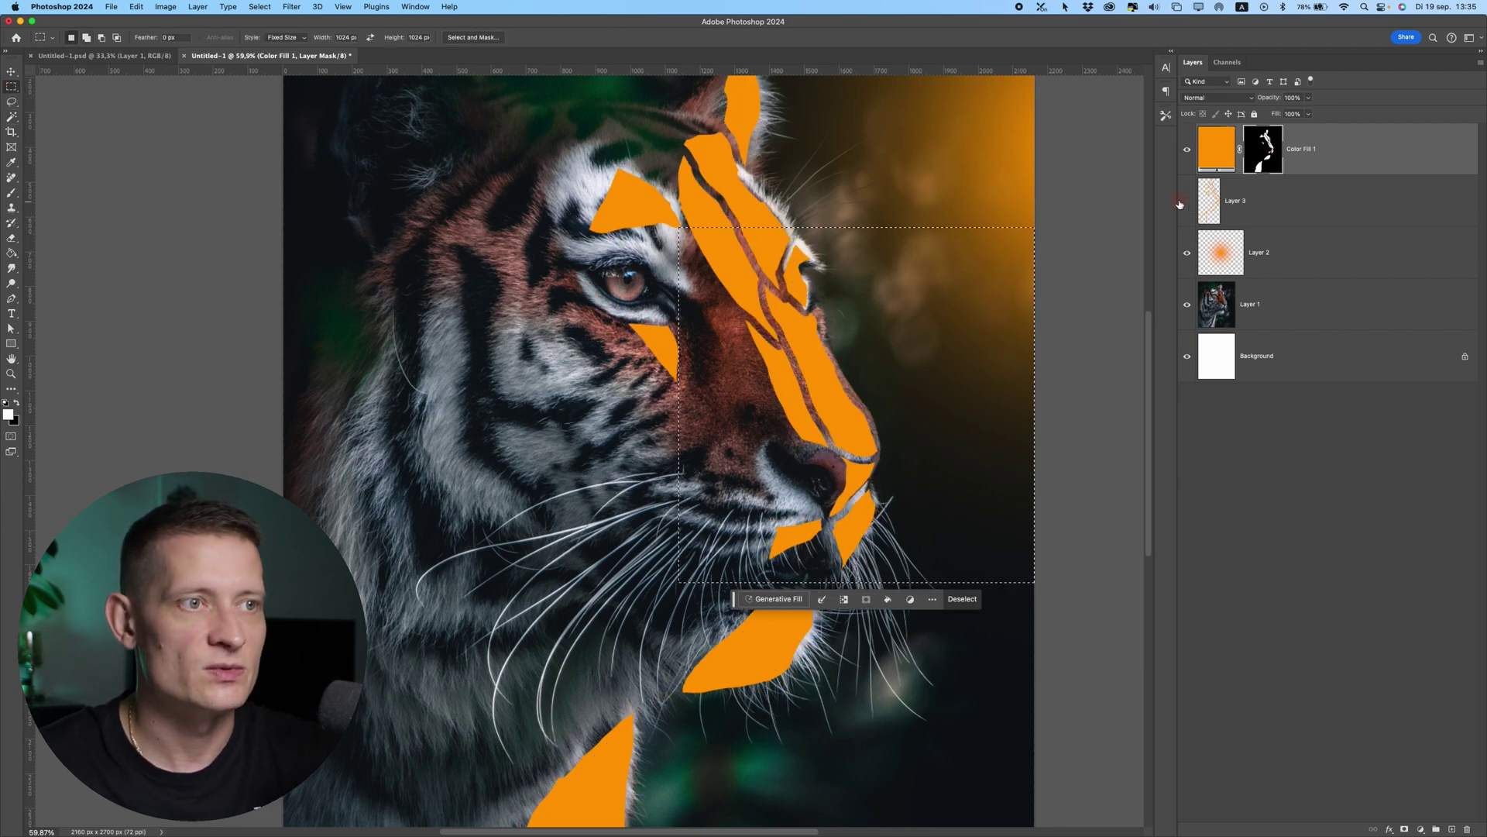
pyautogui.moveTo(734, 312); pyautogui.dragTo(664, 369)
pyautogui.scroll(-2, 628, 315)
pyautogui.rightClick(757, 243)
pyautogui.click(777, 250)
pyautogui.scroll(-2, 682, 241)
pyautogui.scroll(2, 682, 240)
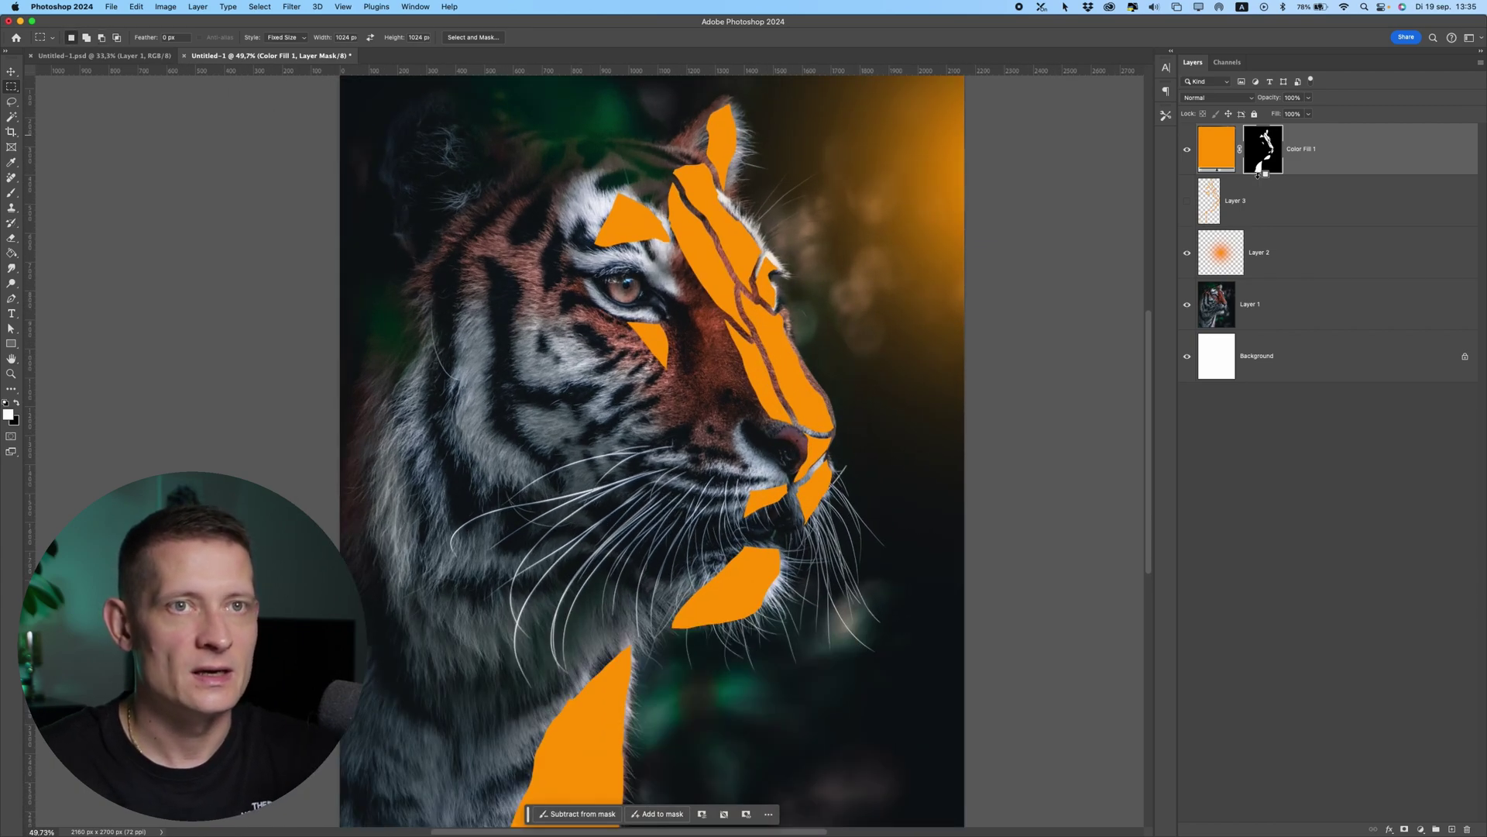
# Step: Set the orange color fill layer's blend mode to Soft Light and feather its mask by about 8 px
pyautogui.click(1218, 98)
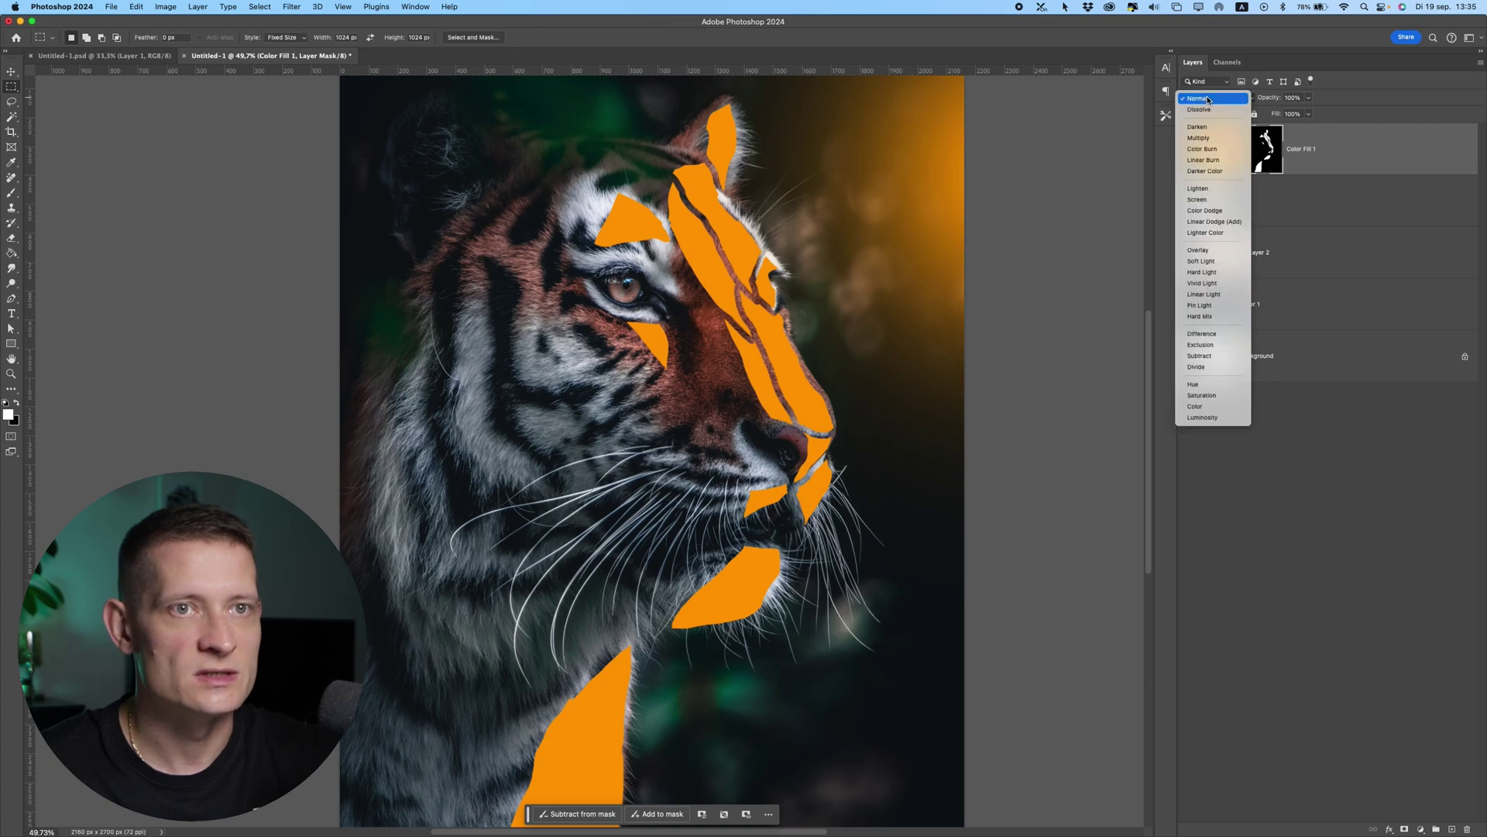
pyautogui.click(1207, 262)
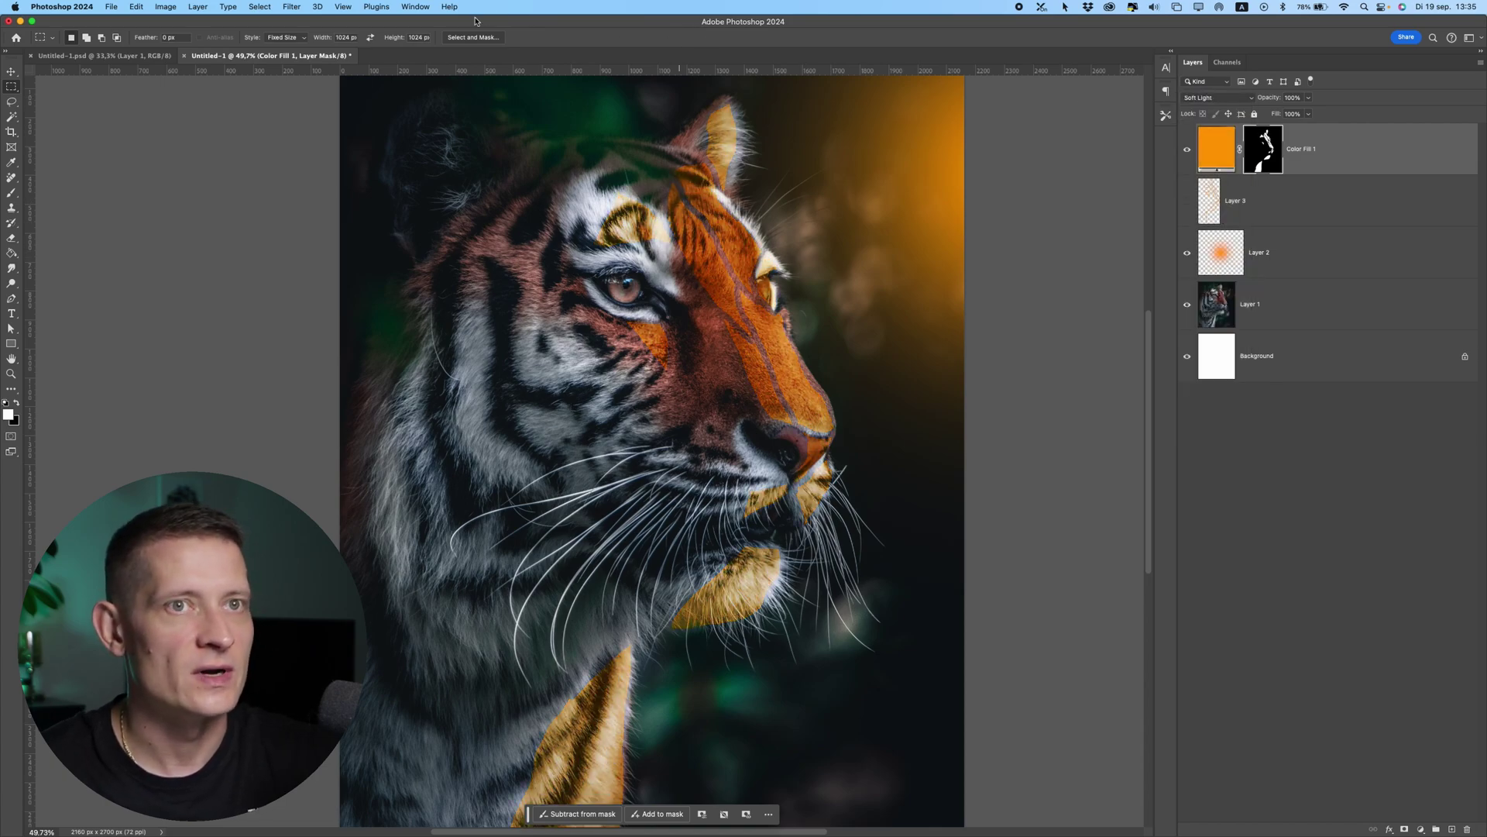
pyautogui.click(392, 6)
pyautogui.moveTo(415, 6)
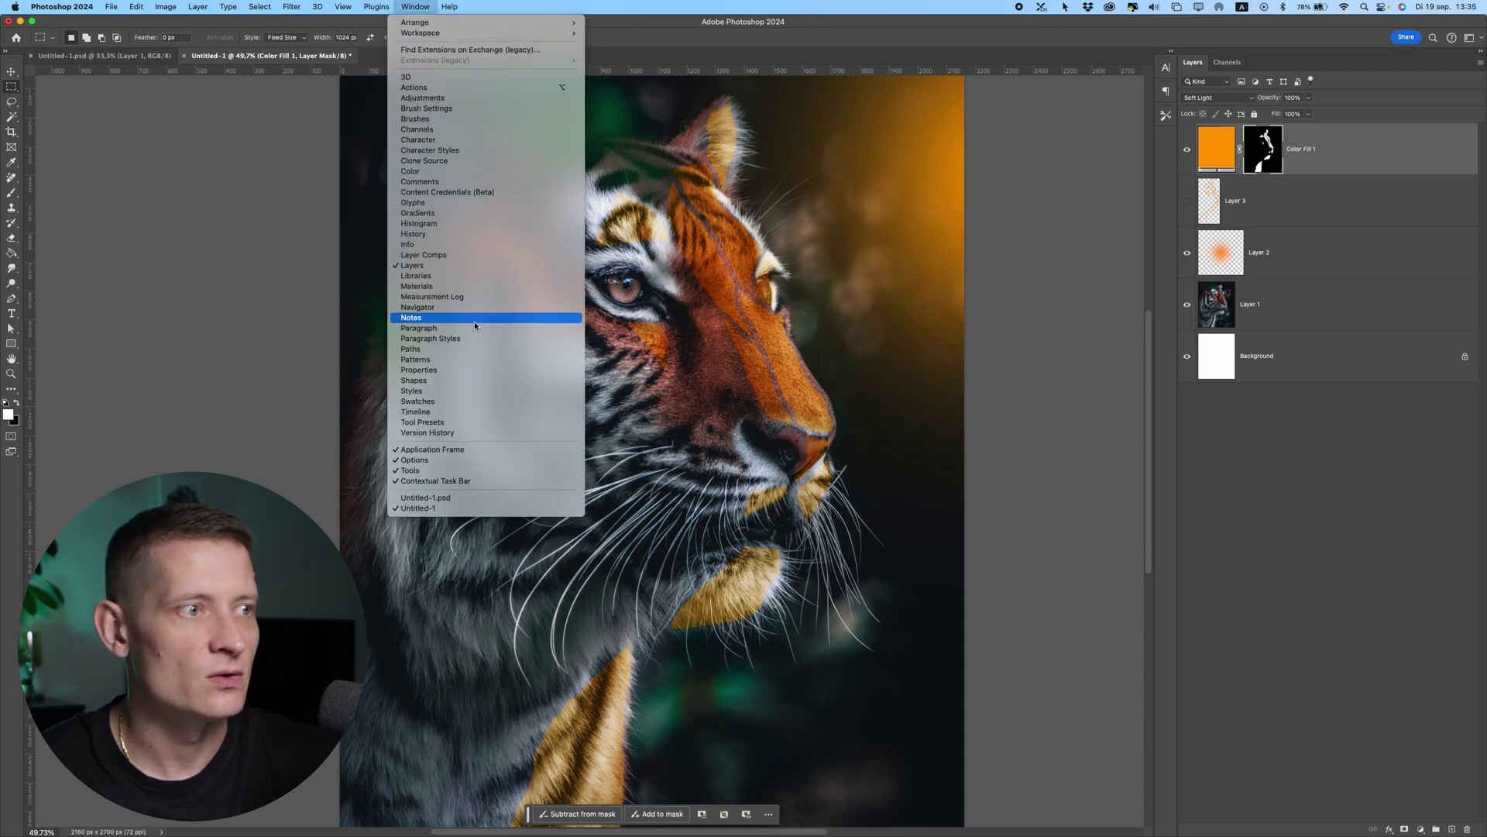
pyautogui.click(464, 370)
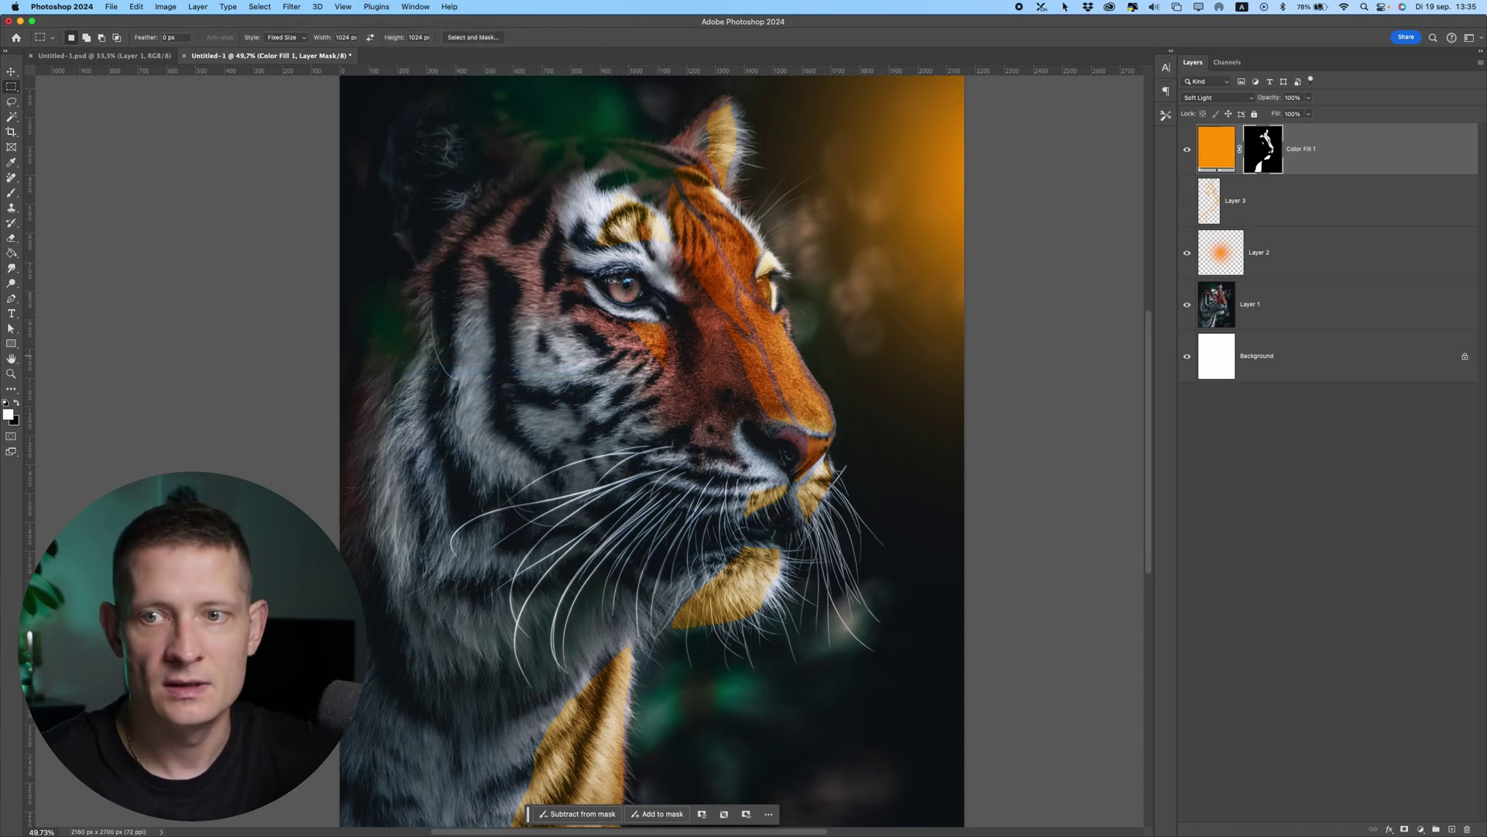
pyautogui.moveTo(1486, 233); pyautogui.dragTo(910, 178)
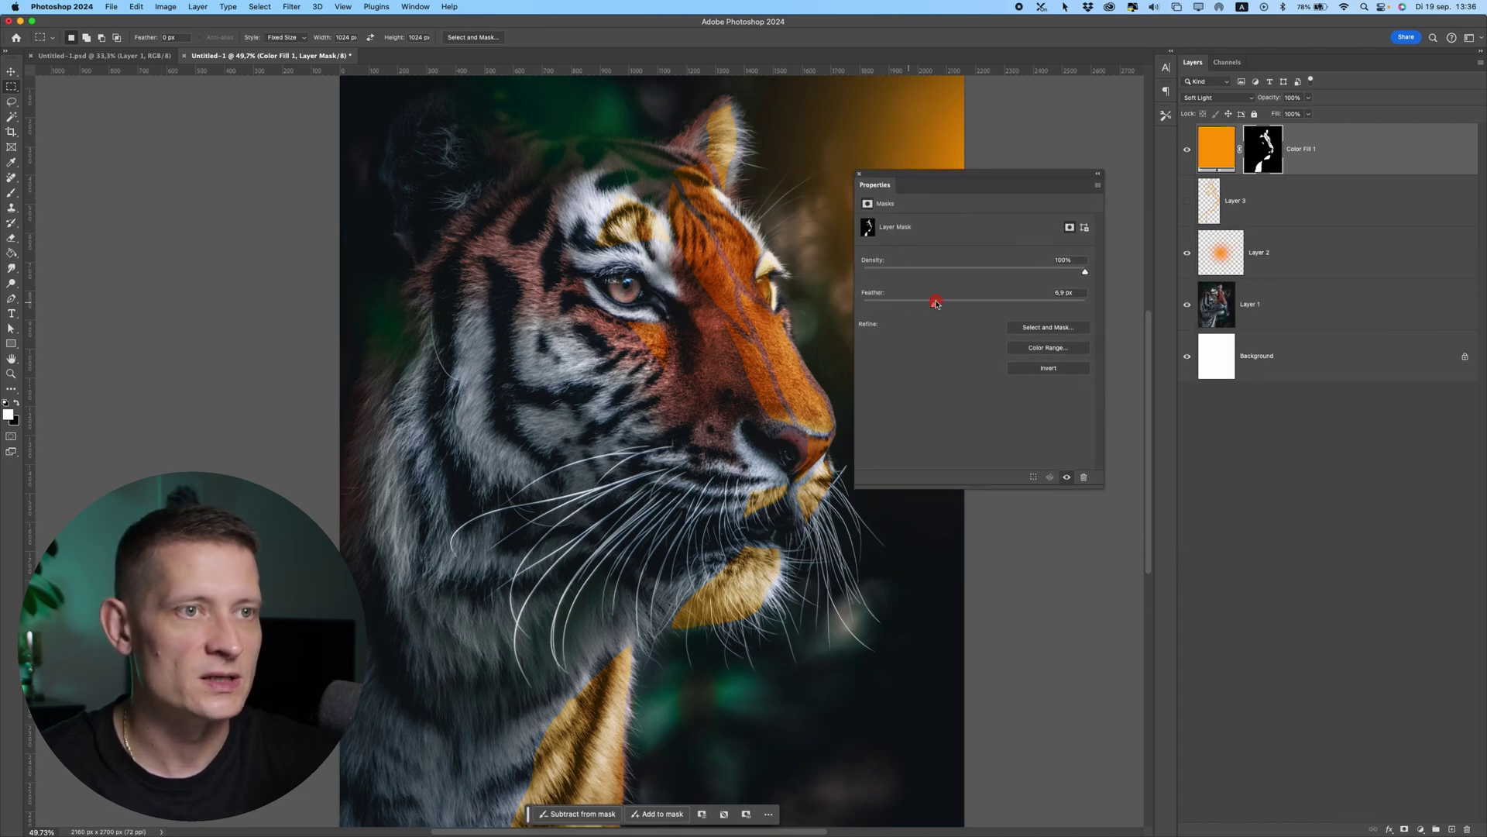
pyautogui.moveTo(936, 303); pyautogui.dragTo(959, 304)
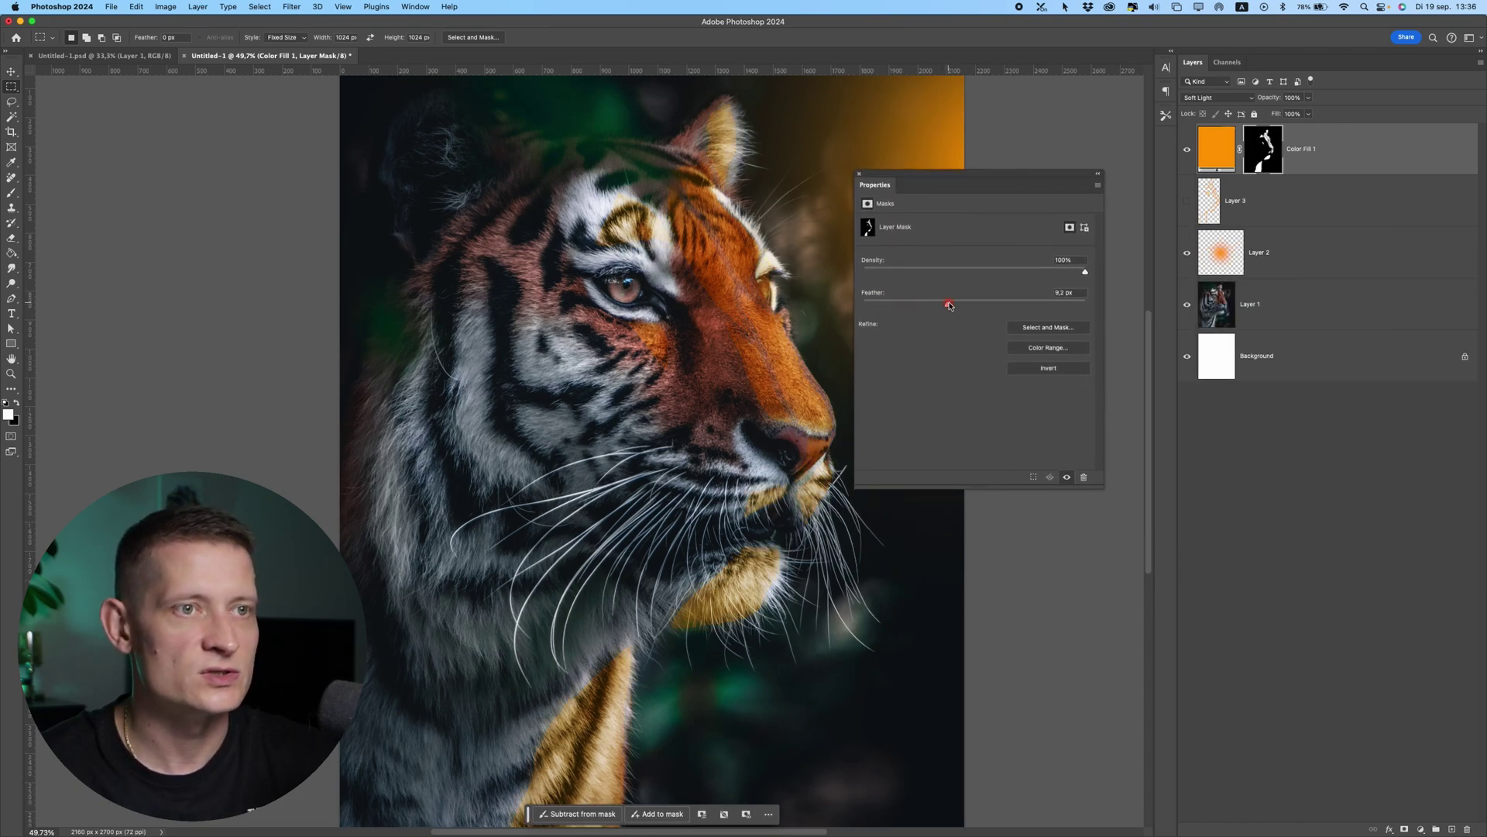
pyautogui.click(956, 305)
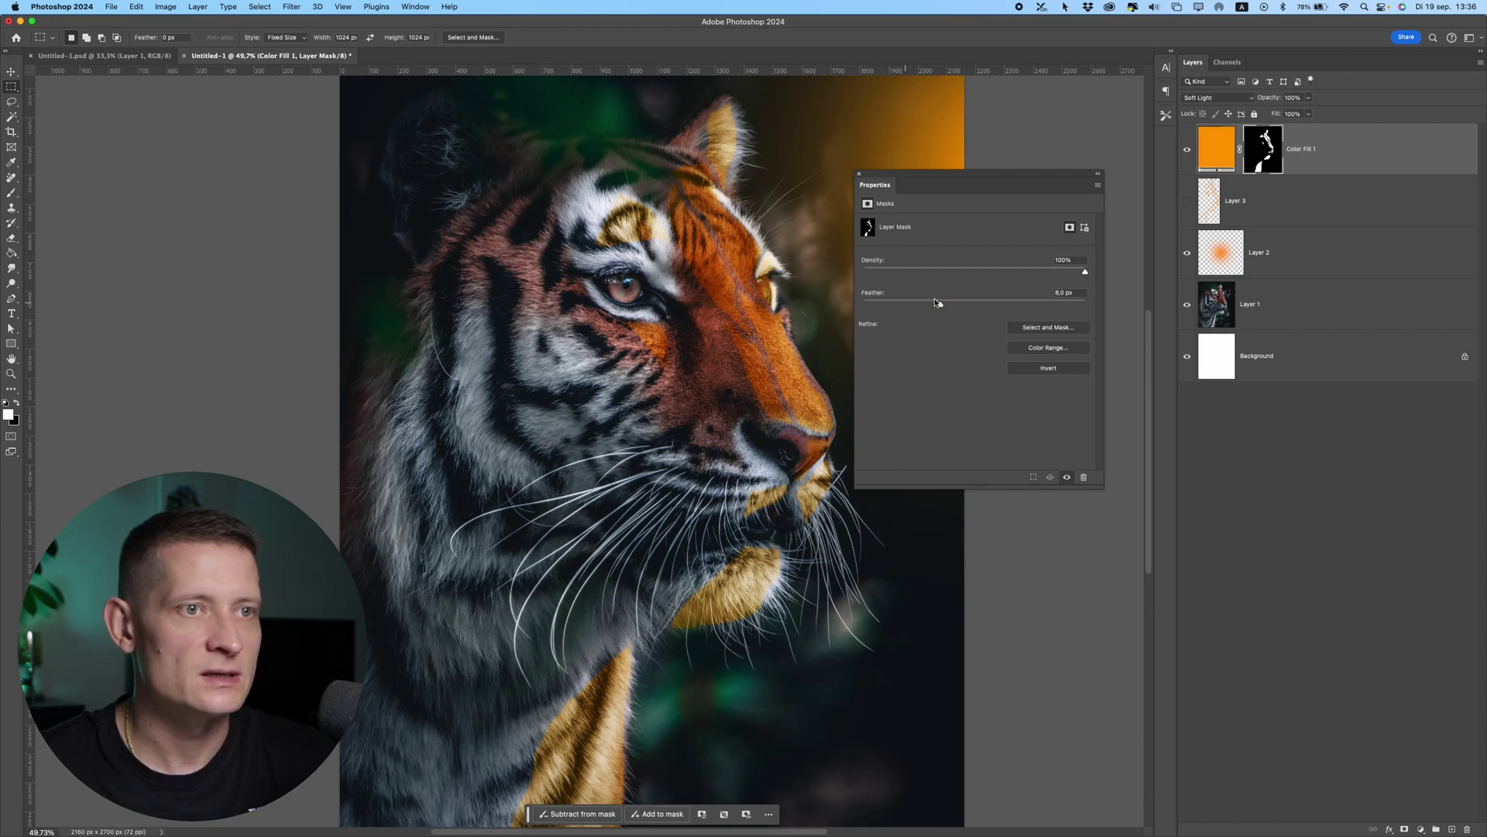
pyautogui.click(858, 175)
pyautogui.scroll(-3, 842, 356)
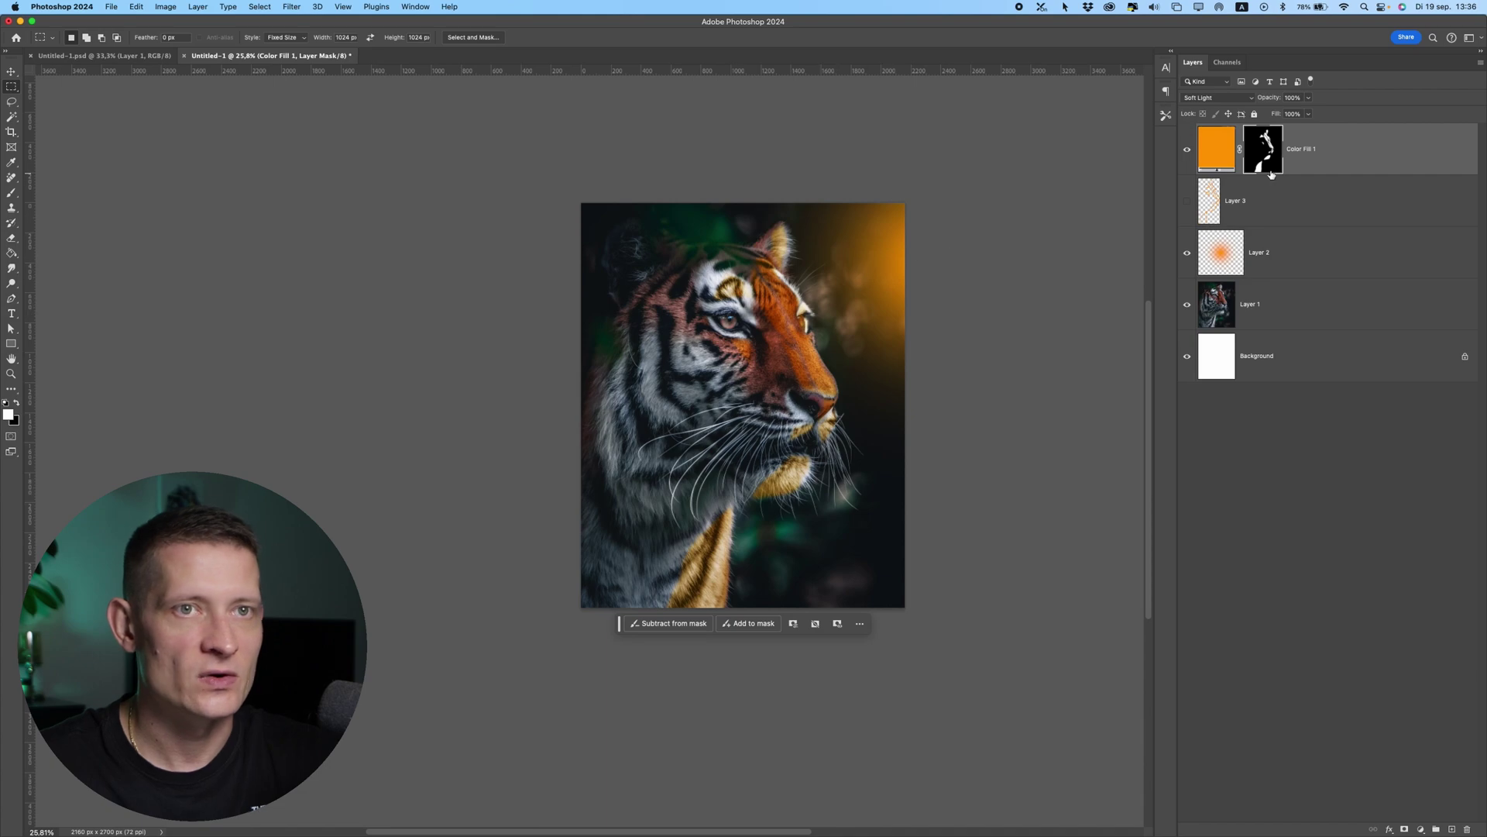
# Step: Set the color fill's Blend If shadow limit for the underlying layer to about 74
pyautogui.doubleClick(1347, 153)
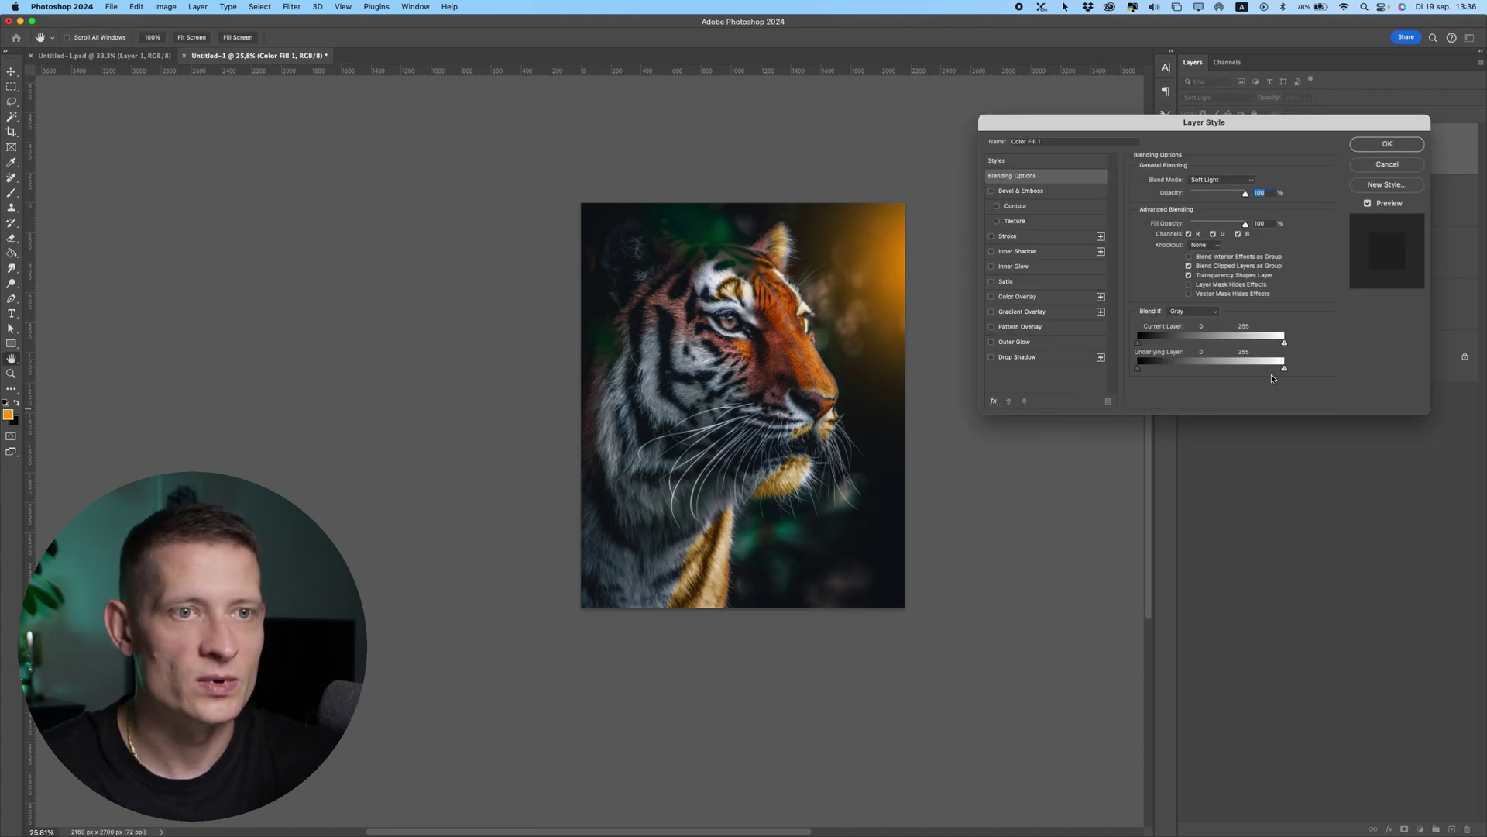
pyautogui.moveTo(1154, 371); pyautogui.dragTo(1180, 372)
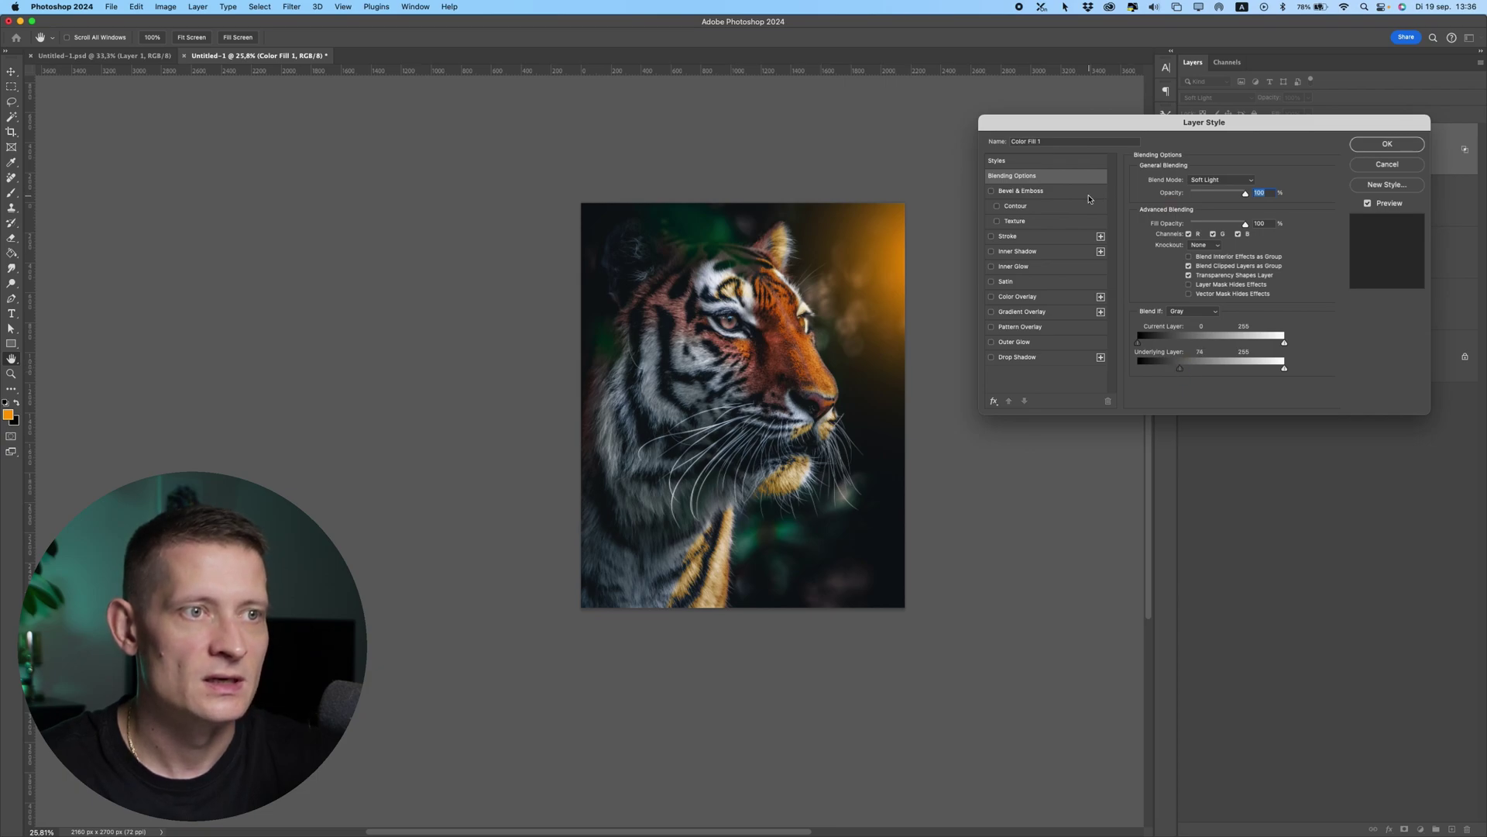
pyautogui.click(1380, 145)
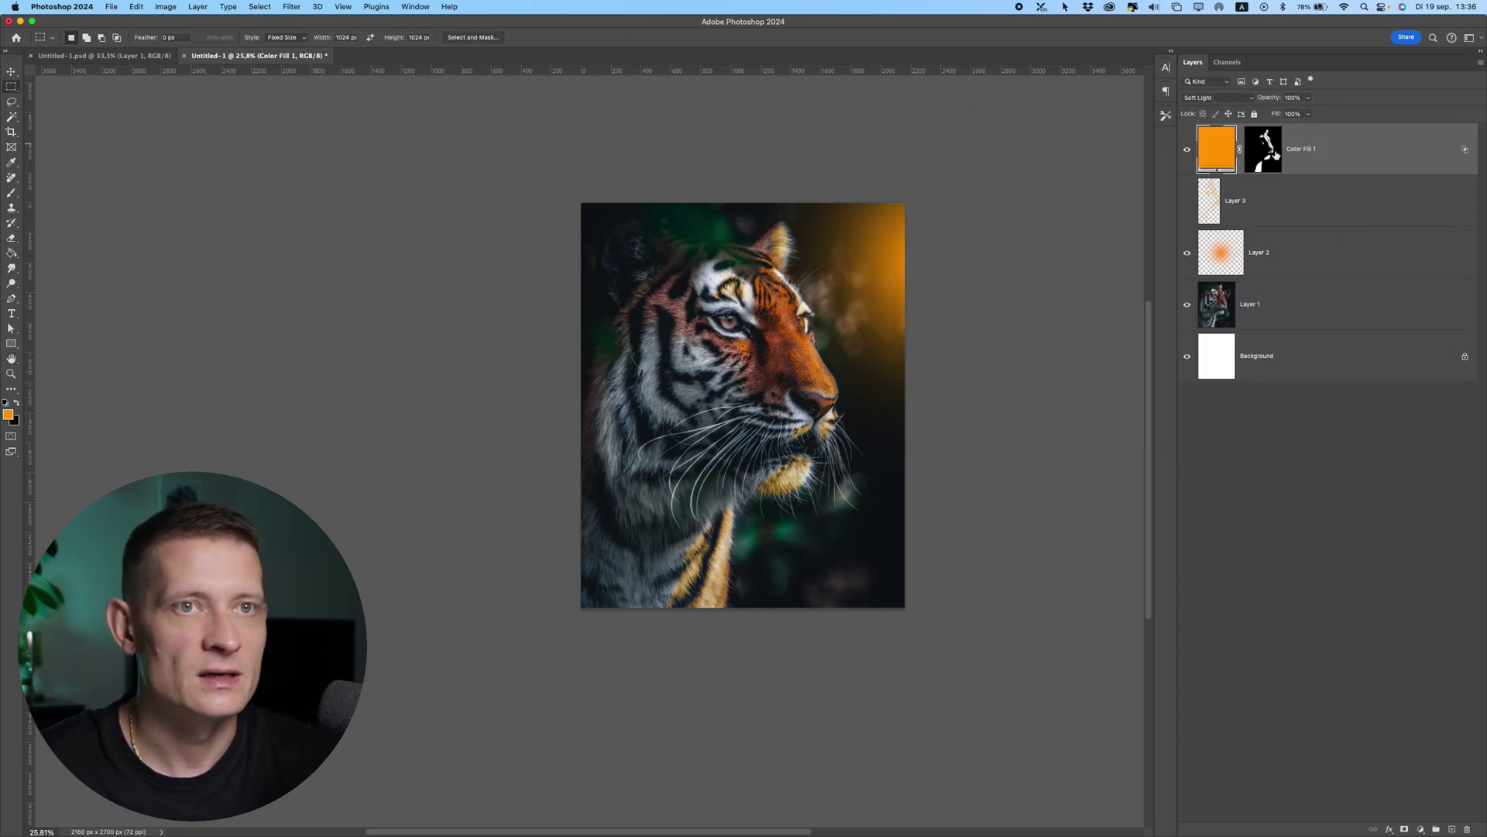
# Step: Change the fill layer's color to a pale orange, ffe0af
pyautogui.doubleClick(1218, 143)
pyautogui.moveTo(852, 215); pyautogui.dragTo(1149, 180)
pyautogui.click(1020, 208)
pyautogui.click(975, 210)
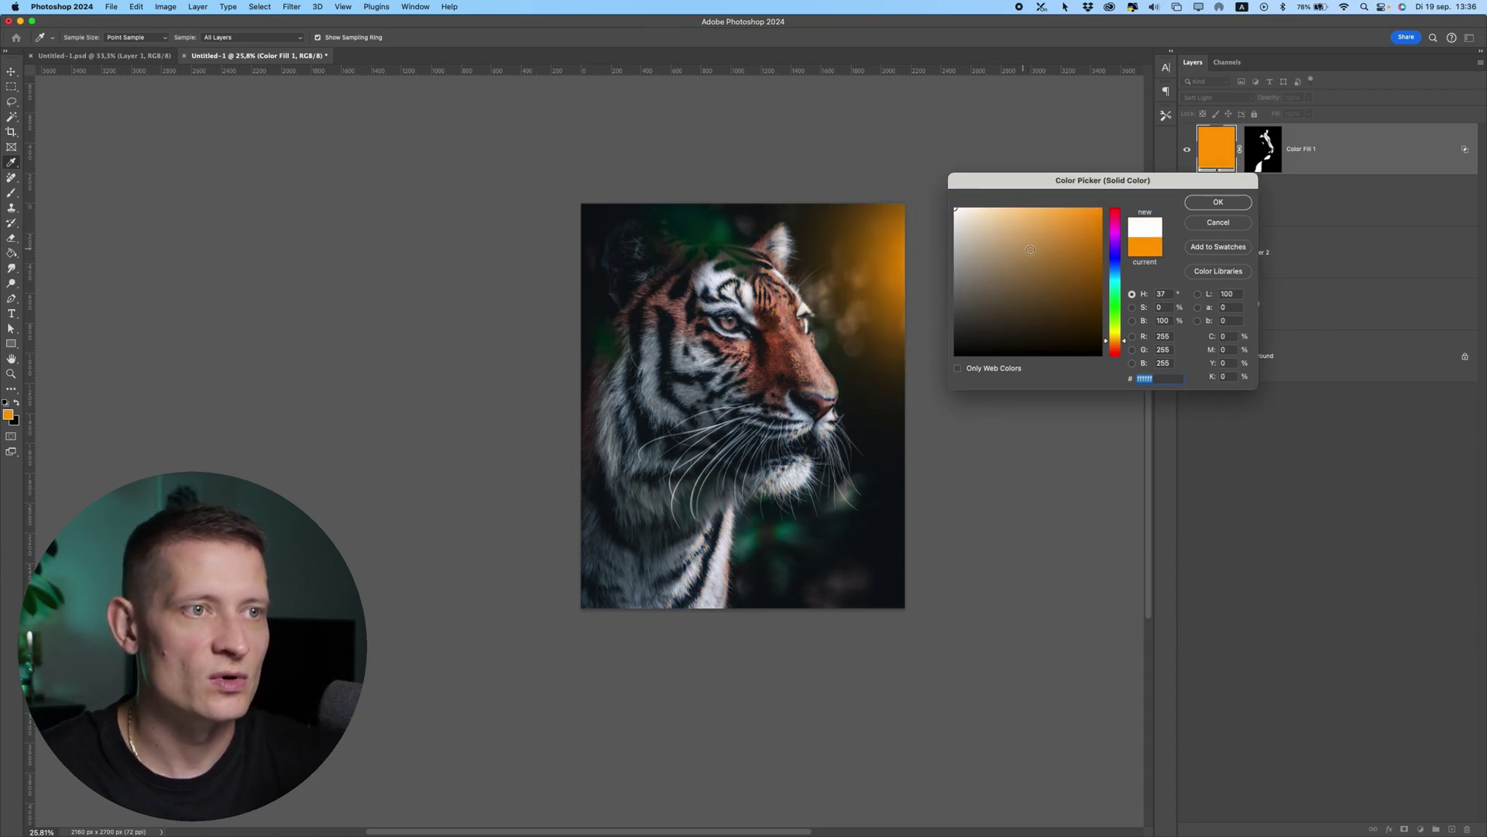
pyautogui.moveTo(1000, 224); pyautogui.dragTo(1000, 193)
pyautogui.click(1218, 202)
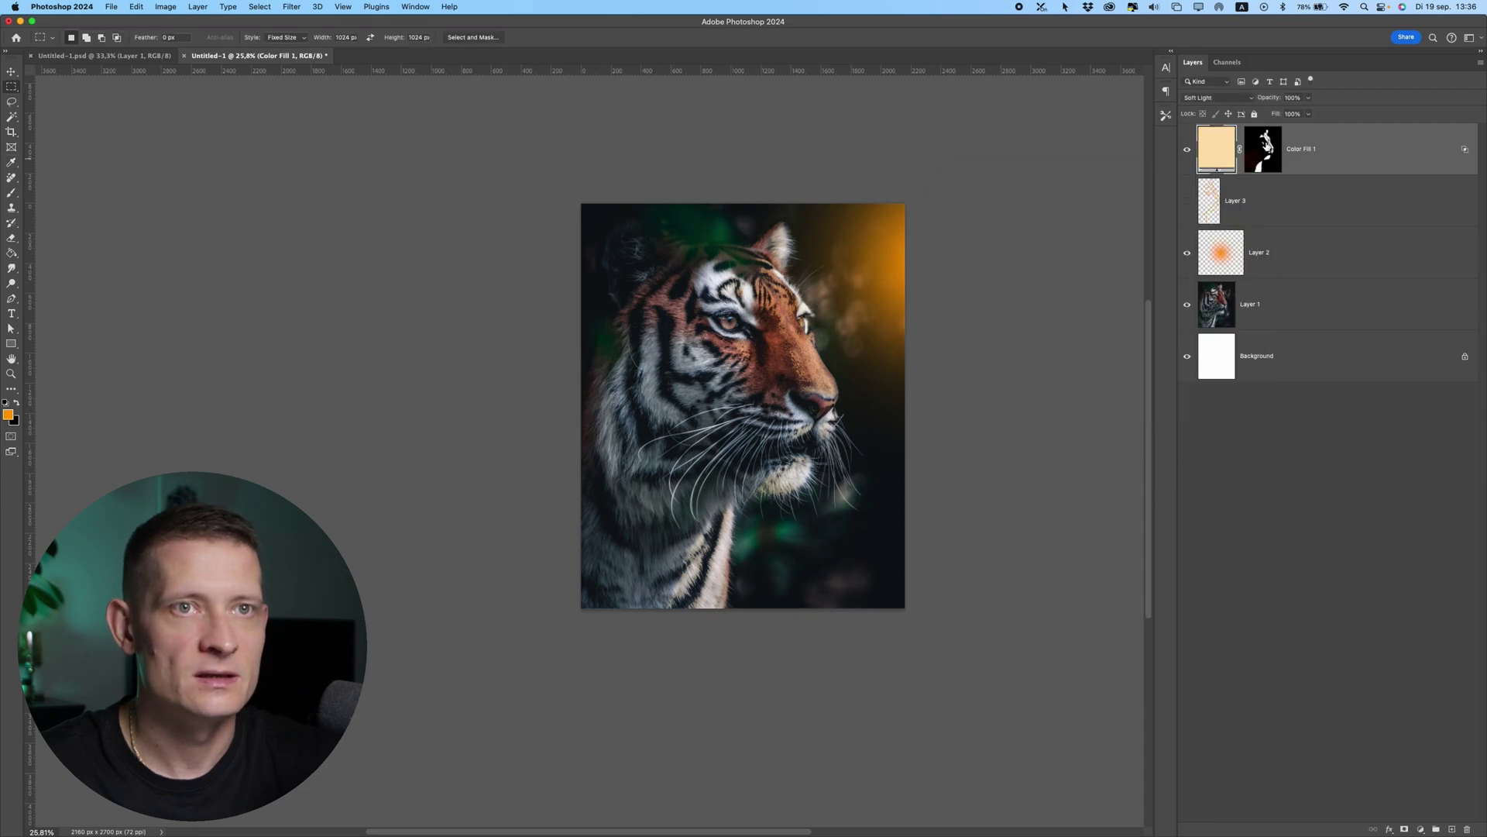
# Step: Lower the color fill's opacity to 58% and set its Blend If underlying shadow limit to 38
pyautogui.click(1309, 99)
pyautogui.moveTo(1310, 113); pyautogui.dragTo(1285, 113)
pyautogui.scroll(5, 744, 284)
pyautogui.scroll(2, 805, 320)
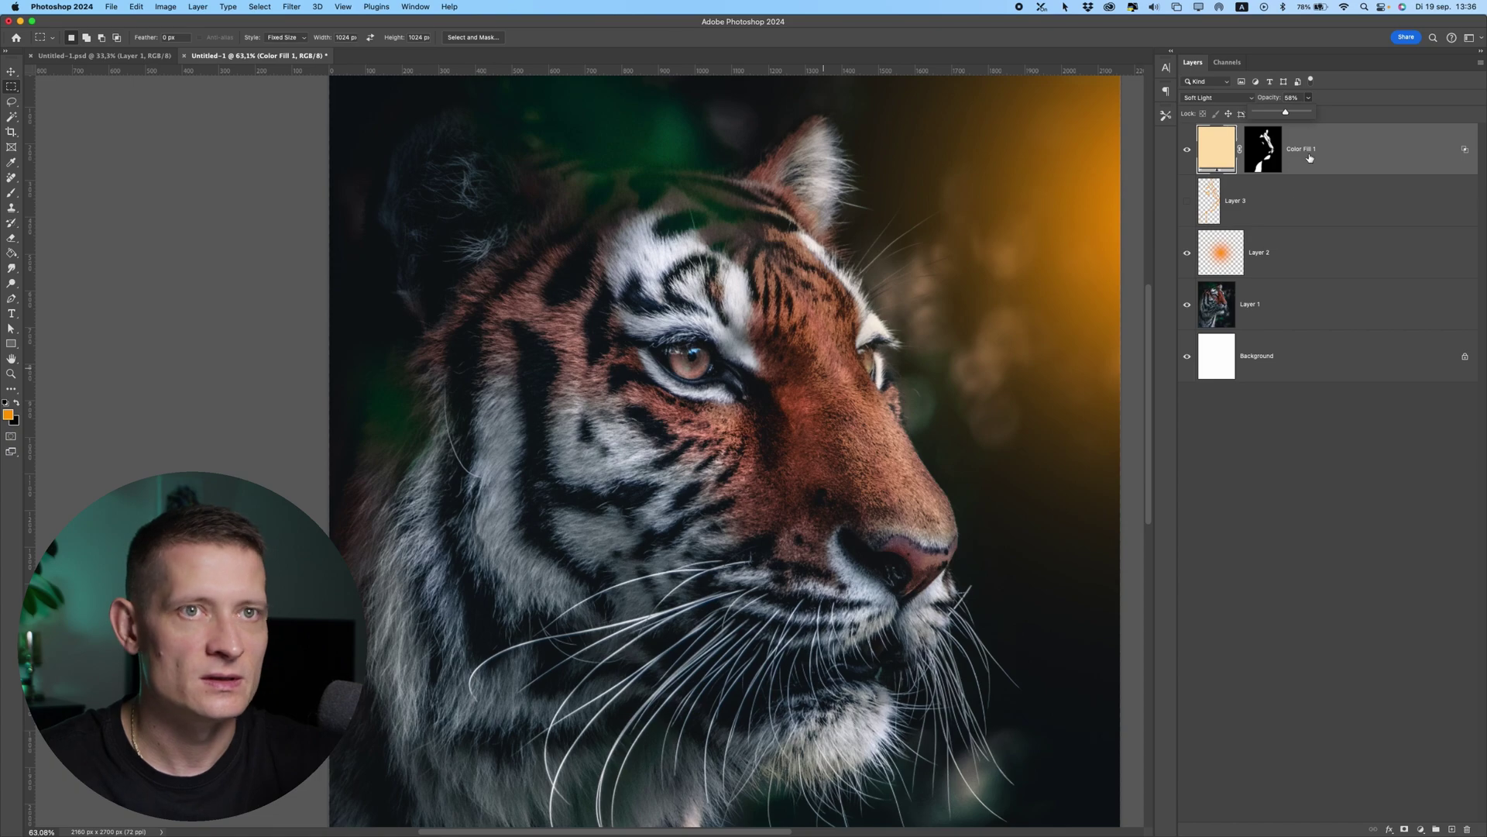
pyautogui.doubleClick(1363, 143)
pyautogui.moveTo(1173, 371); pyautogui.dragTo(1161, 370)
pyautogui.scroll(-5, 797, 393)
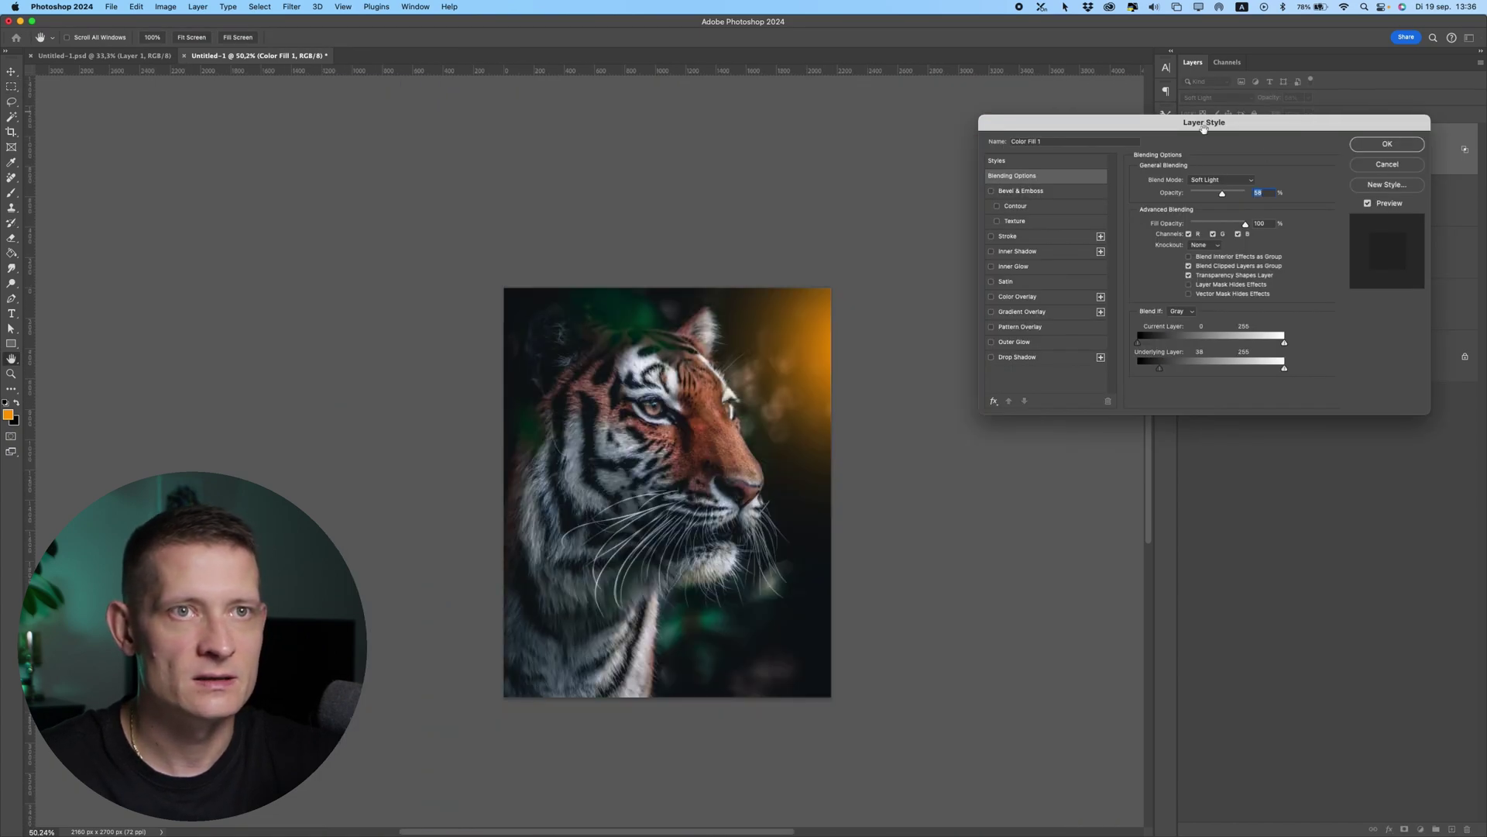
pyautogui.moveTo(1221, 124); pyautogui.dragTo(1169, 152)
pyautogui.click(1324, 171)
# Step: Compare the tiger with and without the color fill layer and inspect the highlights on the face and chin
pyautogui.click(1187, 150)
pyautogui.click(1187, 150)
pyautogui.click(1186, 150)
pyautogui.click(1186, 150)
pyautogui.scroll(-2, 572, 620)
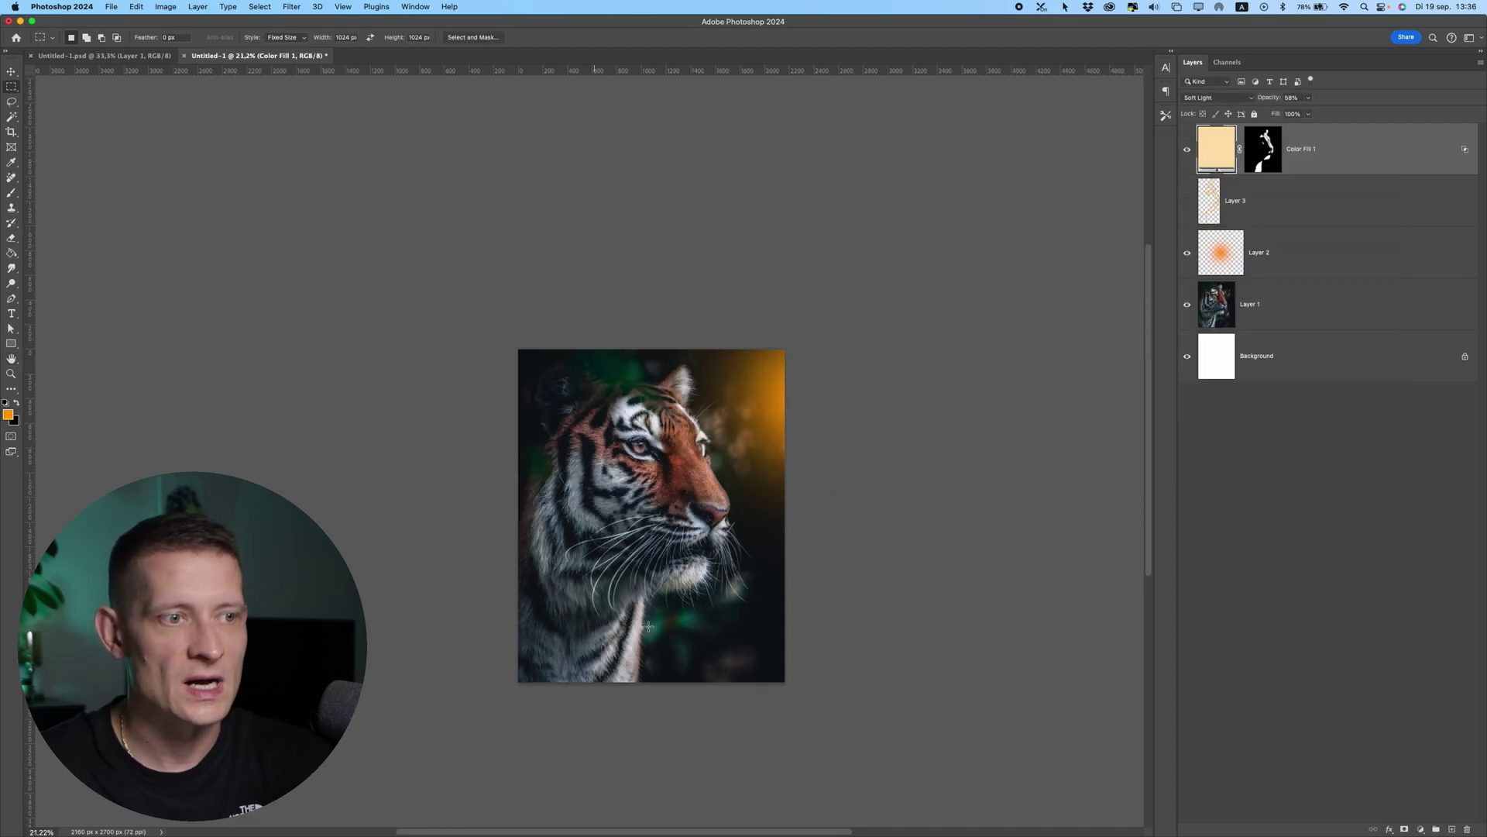
pyautogui.scroll(5, 682, 634)
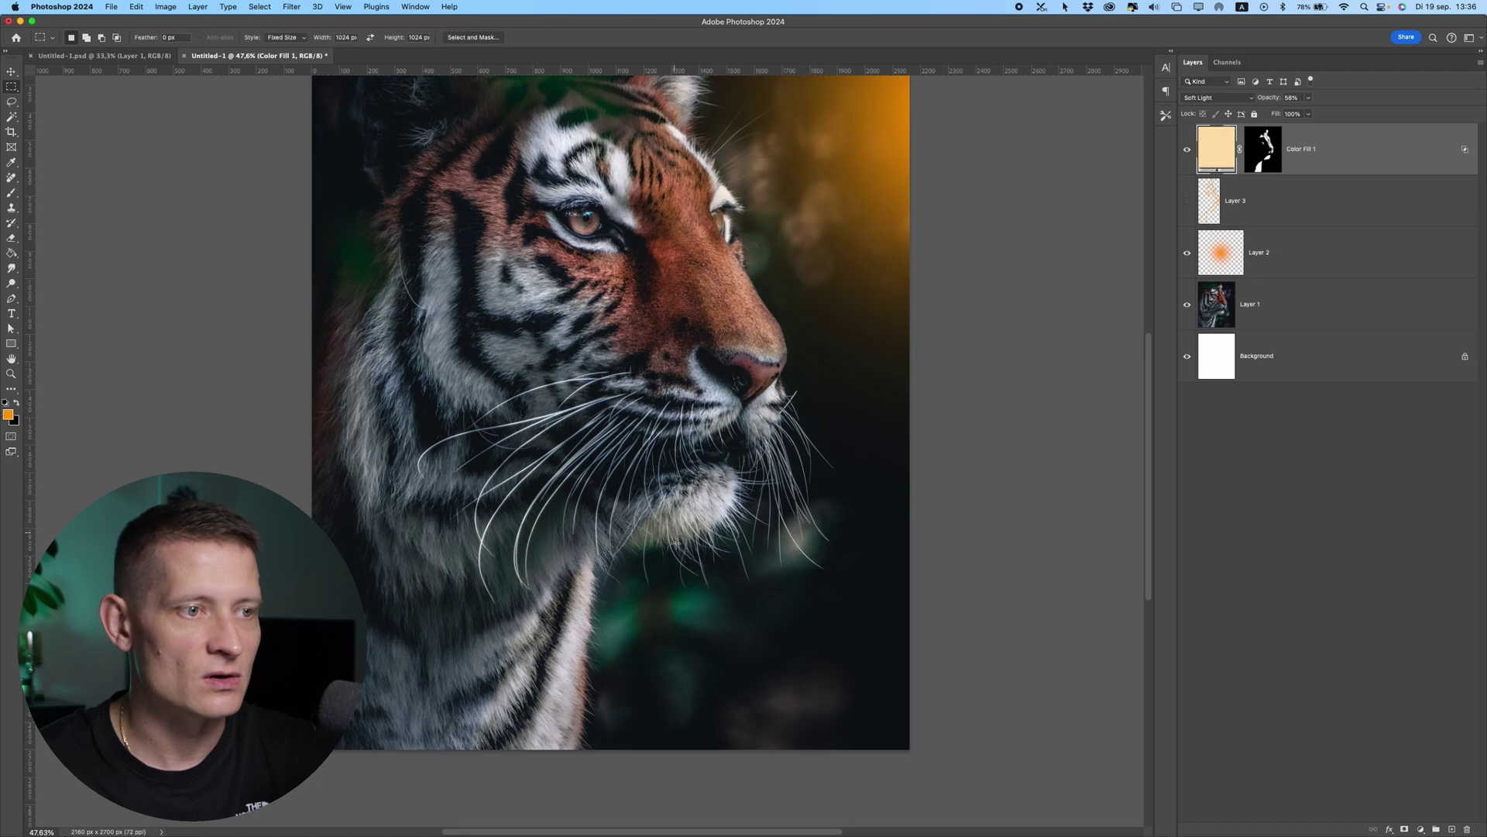
pyautogui.scroll(1, 651, 540)
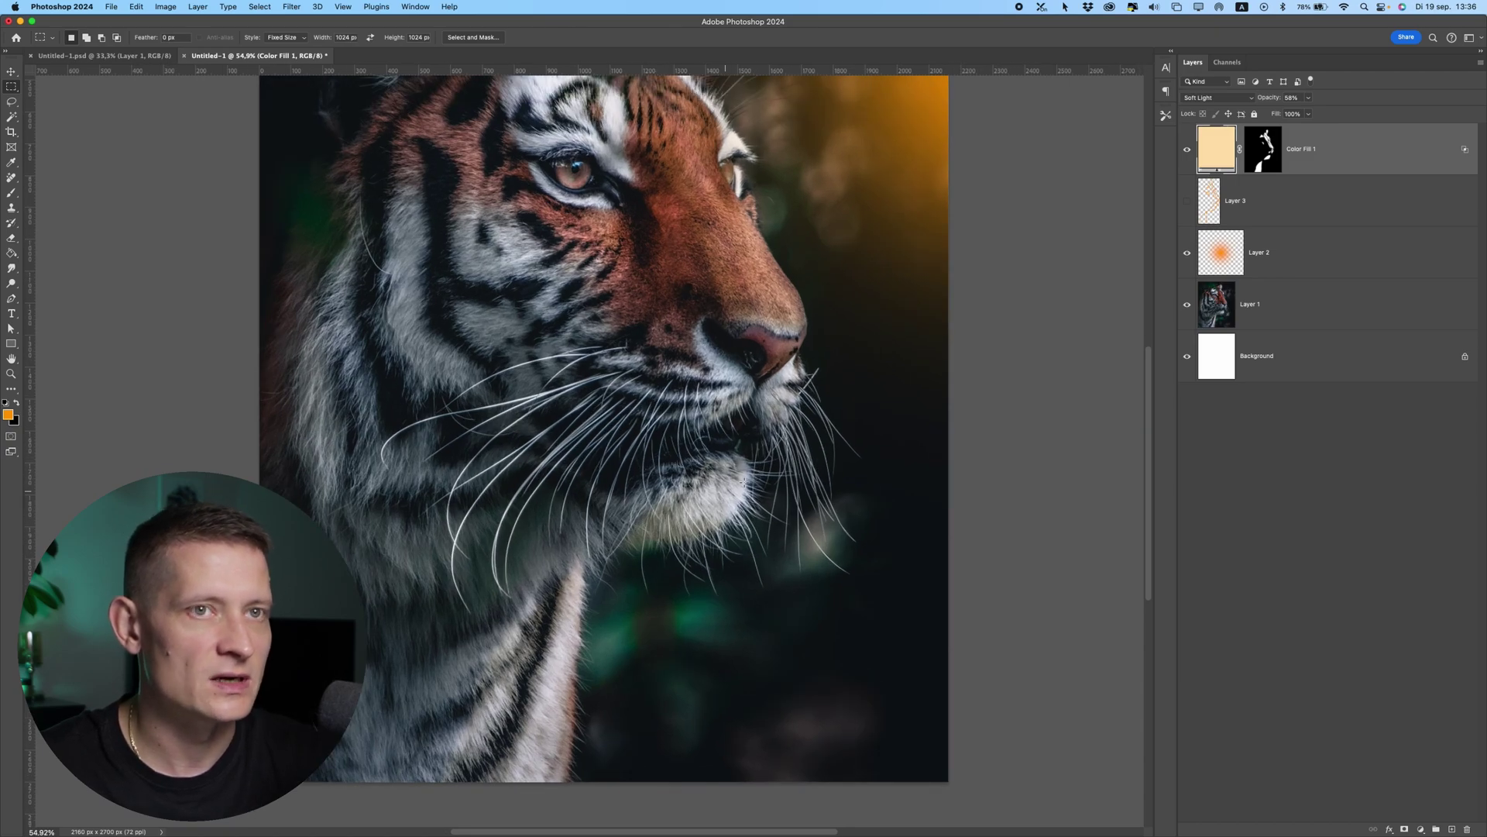
# Step: Paint black on the color fill's mask with an enlarged brush to reduce the highlight on the chin and along the neck
pyautogui.click(1253, 153)
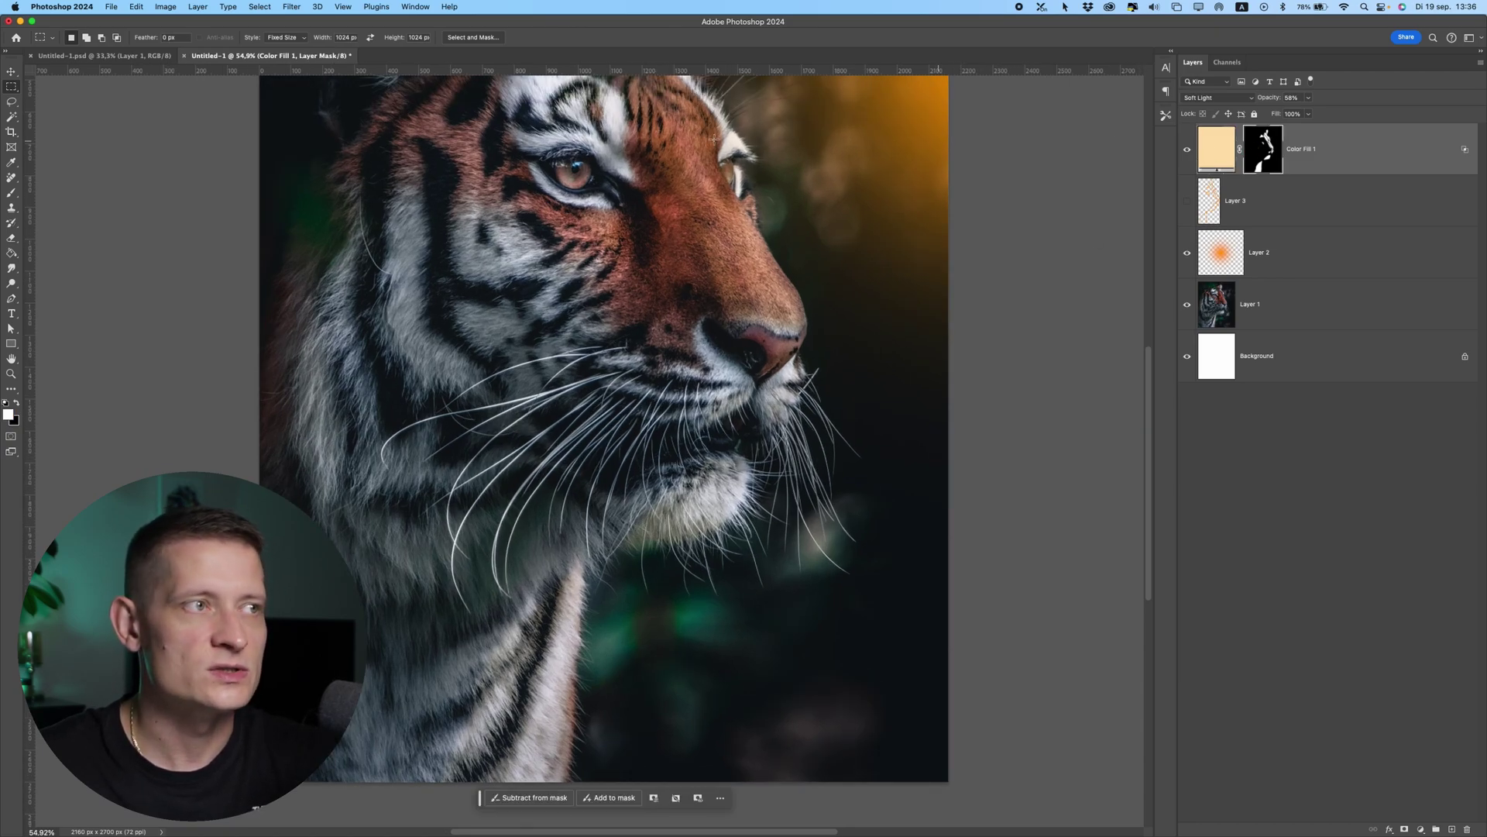
pyautogui.click(11, 192)
pyautogui.scroll(-1, 629, 621)
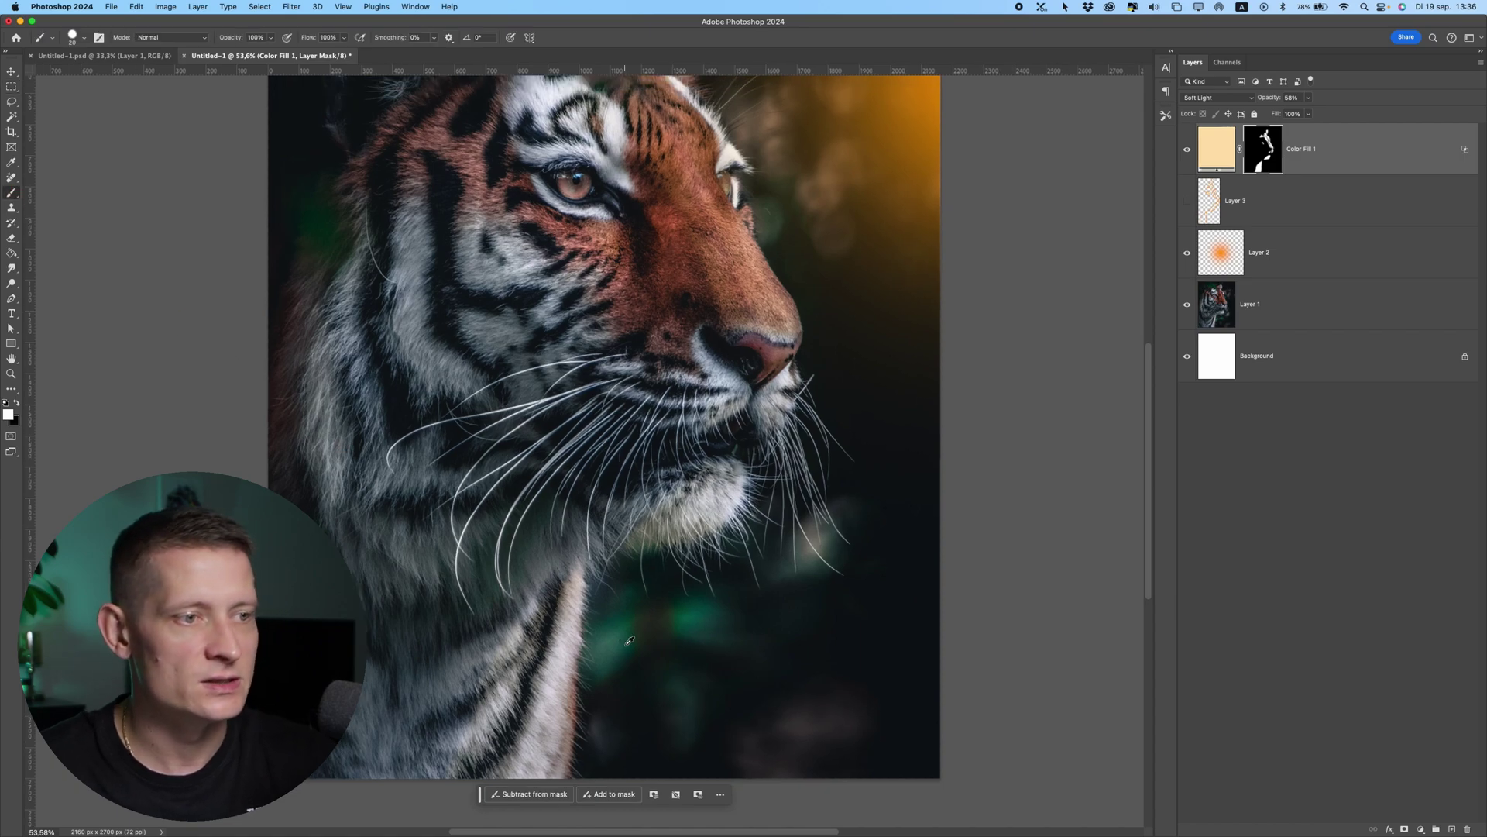
pyautogui.press(']')
pyautogui.press(']')
pyautogui.press(']')
pyautogui.press(']')
pyautogui.press(']')
pyautogui.press(']')
pyautogui.press(']')
pyautogui.press(']')
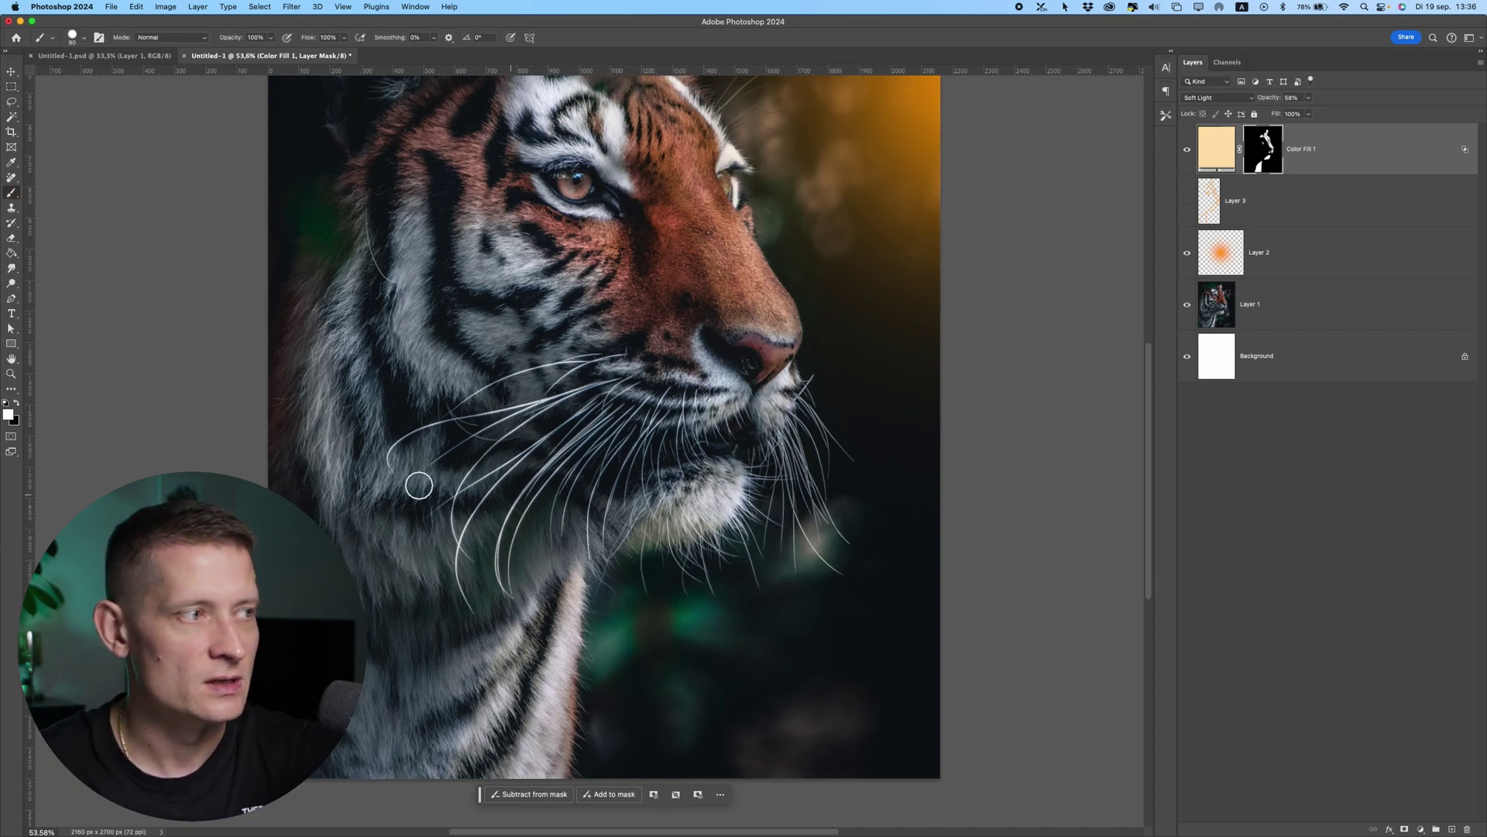
pyautogui.click(16, 403)
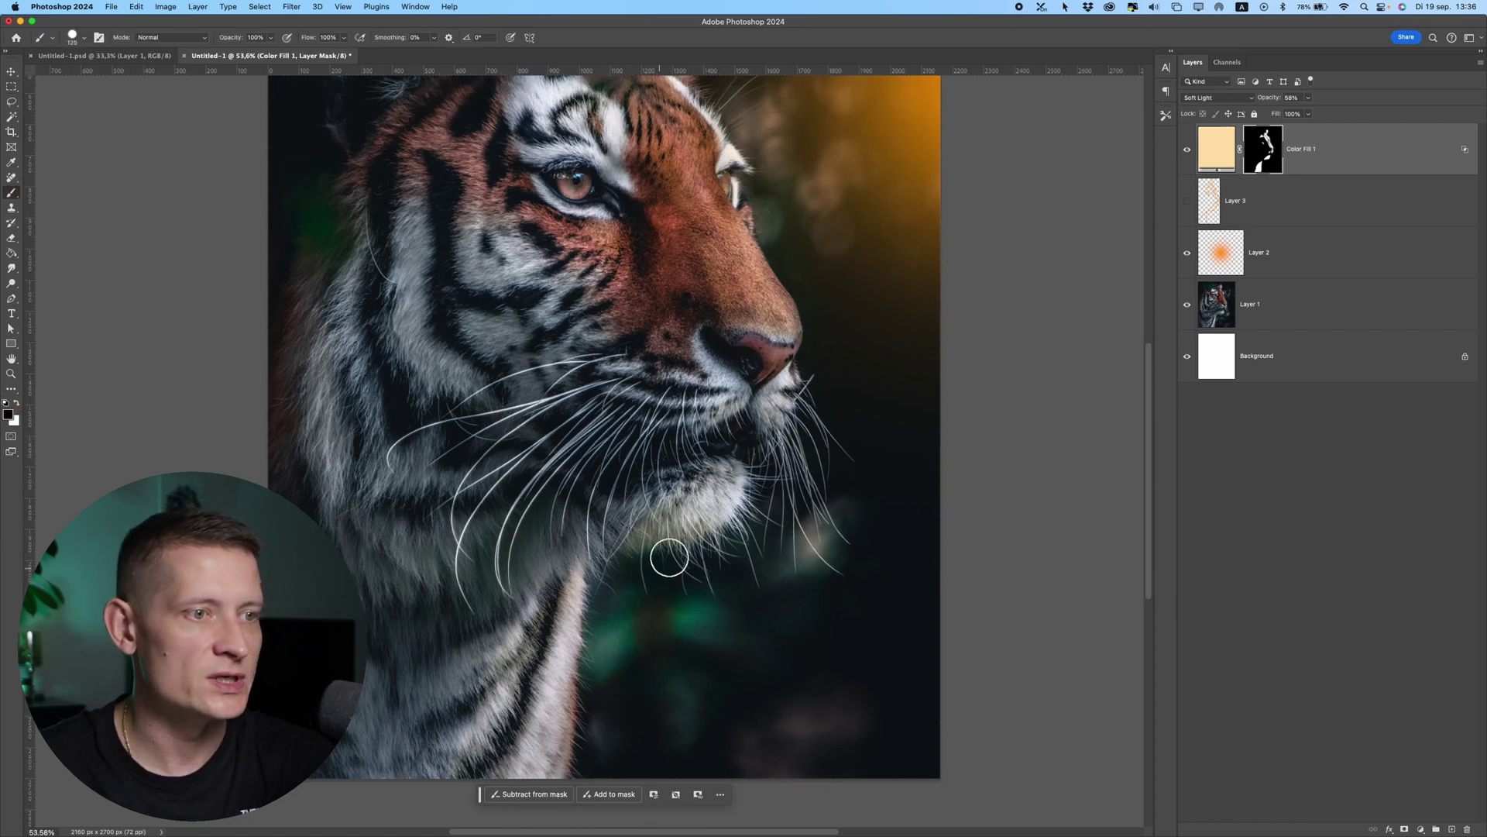
pyautogui.press(']')
pyautogui.press(']')
pyautogui.moveTo(632, 555)
pyautogui.mouseDown()
pyautogui.moveTo(649, 483)
pyautogui.moveTo(622, 542)
pyautogui.moveTo(645, 521)
pyautogui.moveTo(663, 532)
pyautogui.moveTo(682, 486)
pyautogui.mouseUp()
pyautogui.moveTo(523, 622)
pyautogui.mouseDown()
pyautogui.moveTo(485, 671)
pyautogui.moveTo(488, 705)
pyautogui.moveTo(515, 633)
pyautogui.mouseUp()
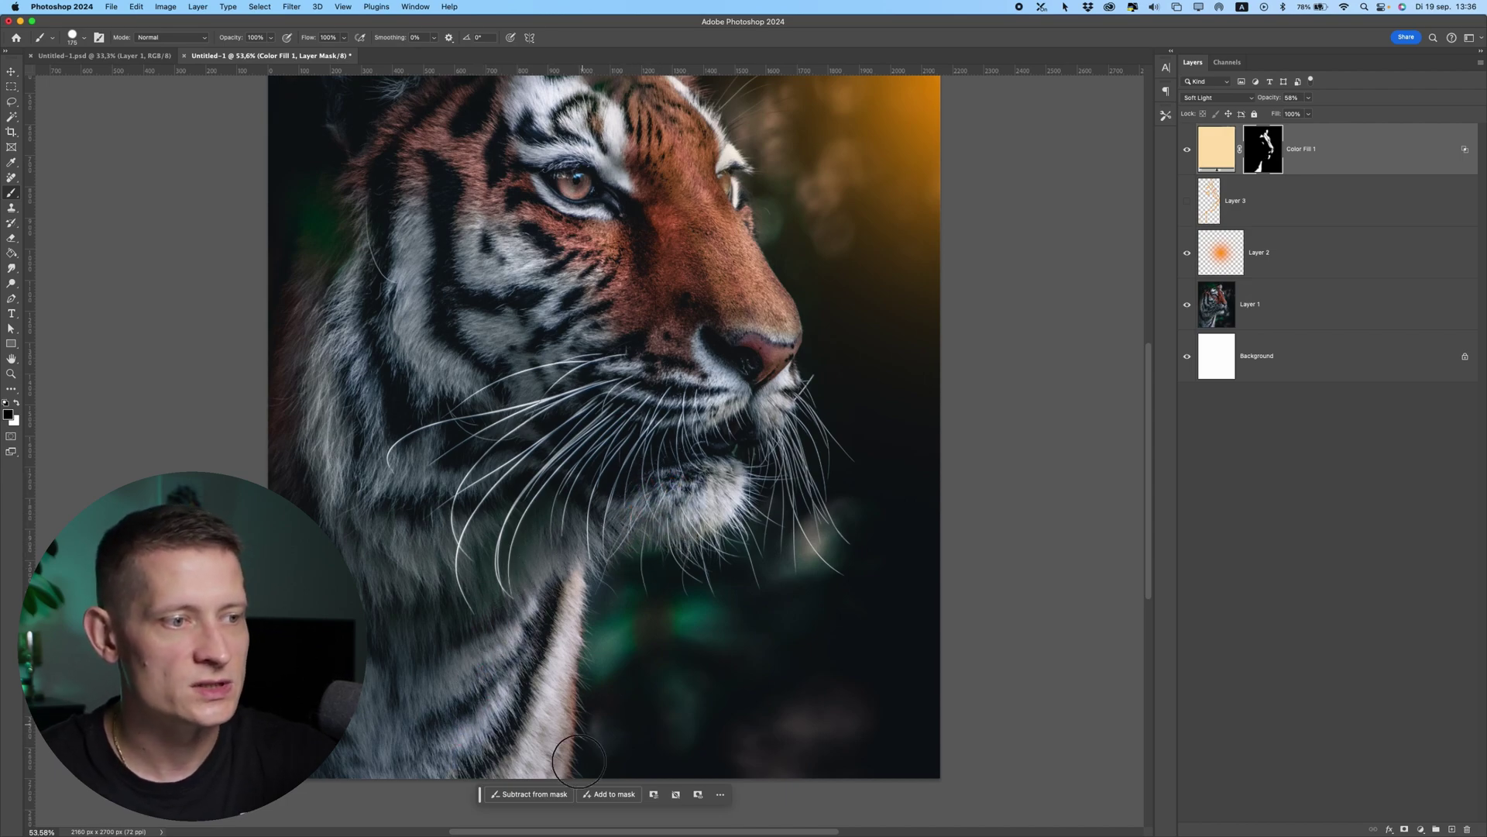
# Step: Mask out the highlight on the far eye with a smaller black brush
pyautogui.scroll(-1, 709, 347)
pyautogui.moveTo(709, 295); pyautogui.dragTo(807, 504)
pyautogui.press('[')
pyautogui.press('[')
pyautogui.press('[')
pyautogui.press('[')
pyautogui.press('[')
pyautogui.press('[')
pyautogui.click(811, 425)
pyautogui.press('[')
pyautogui.press('[')
pyautogui.press('[')
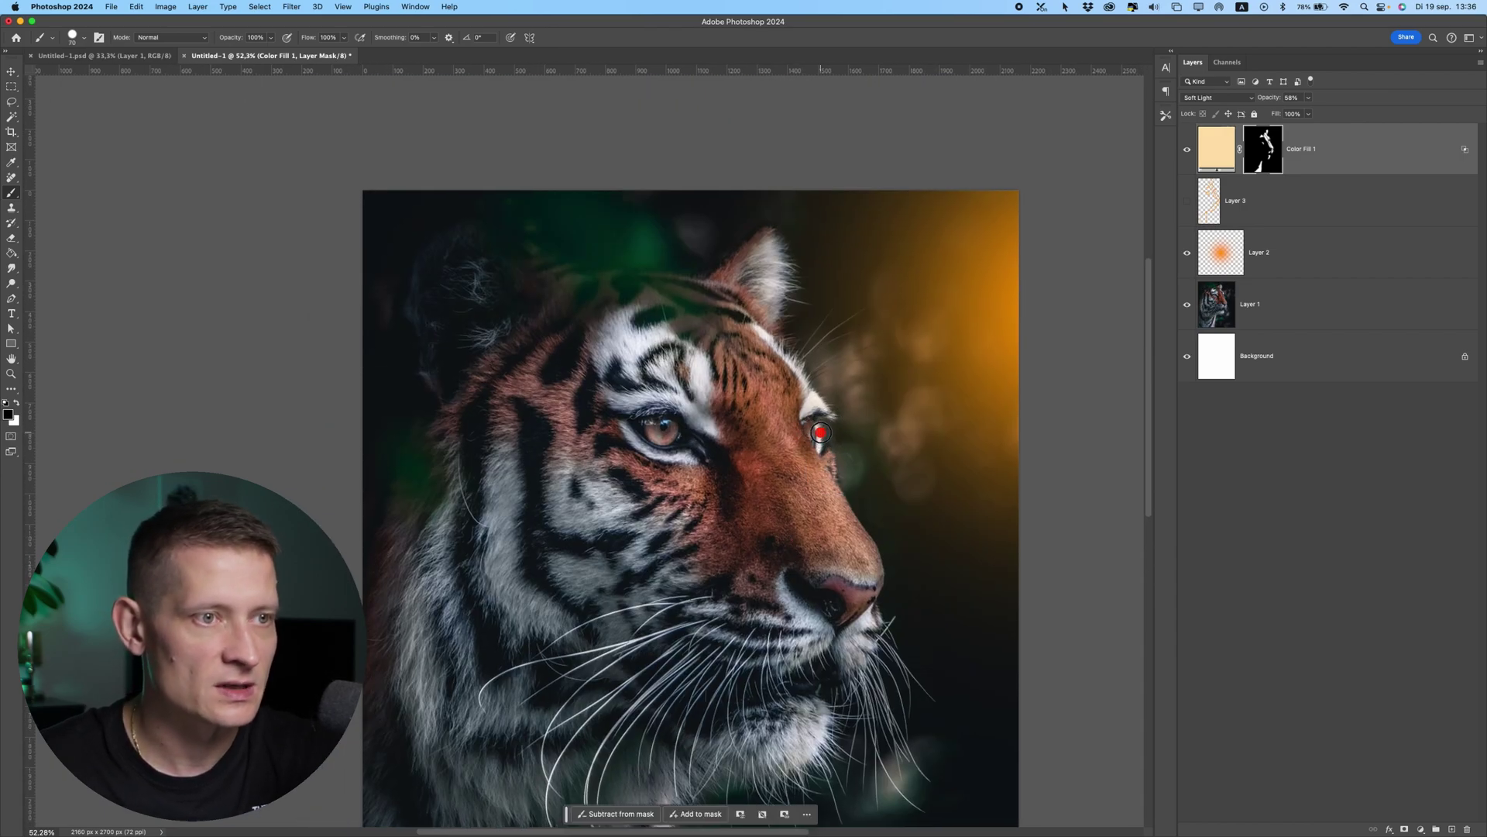
pyautogui.scroll(-2, 779, 365)
pyautogui.scroll(-2, 774, 377)
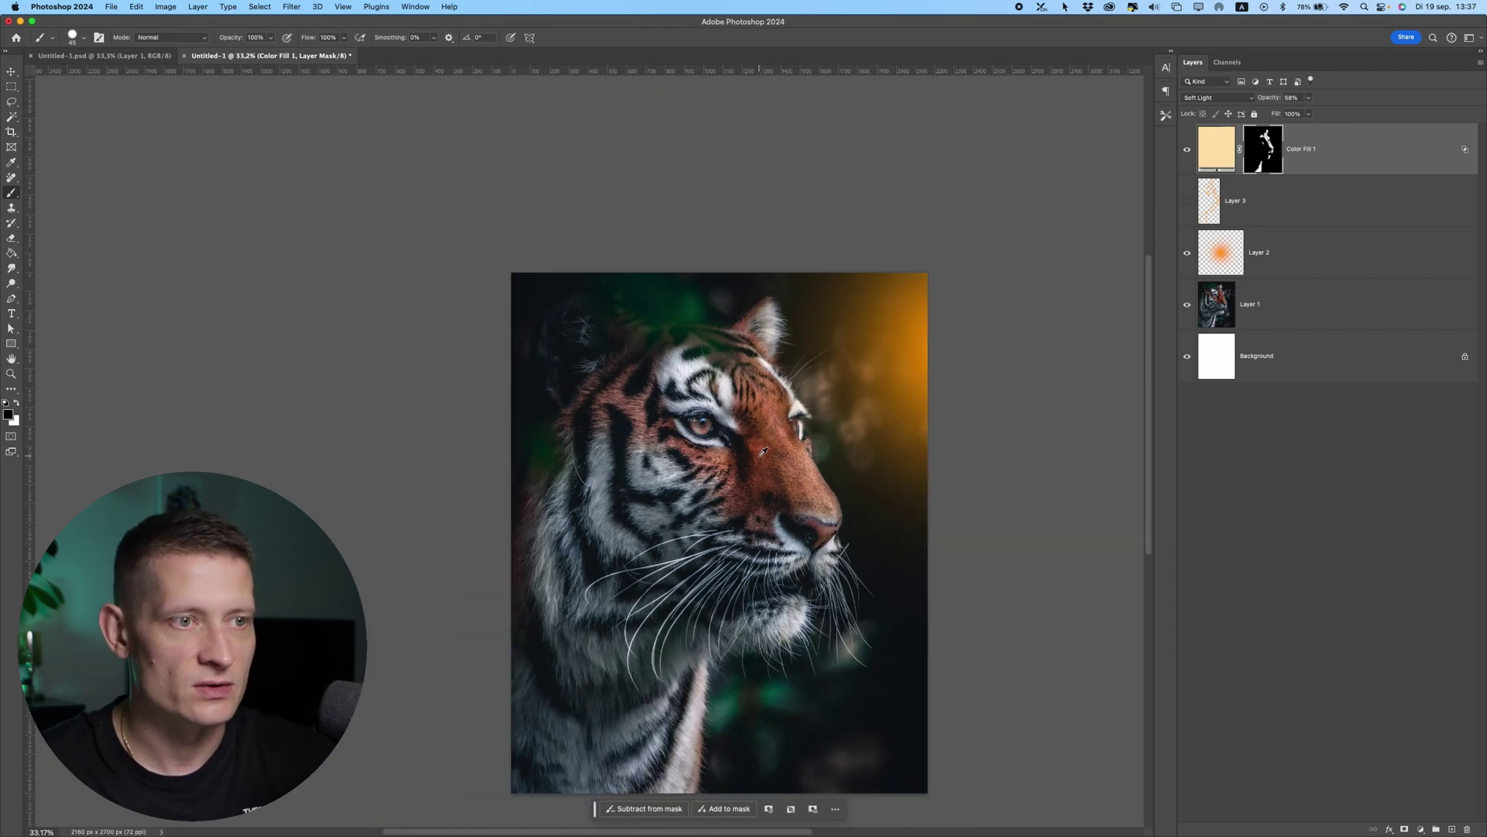
# Step: Try lowering the color fill layer's opacity to 52%
pyautogui.click(1213, 144)
pyautogui.moveTo(1309, 97); pyautogui.dragTo(1307, 112)
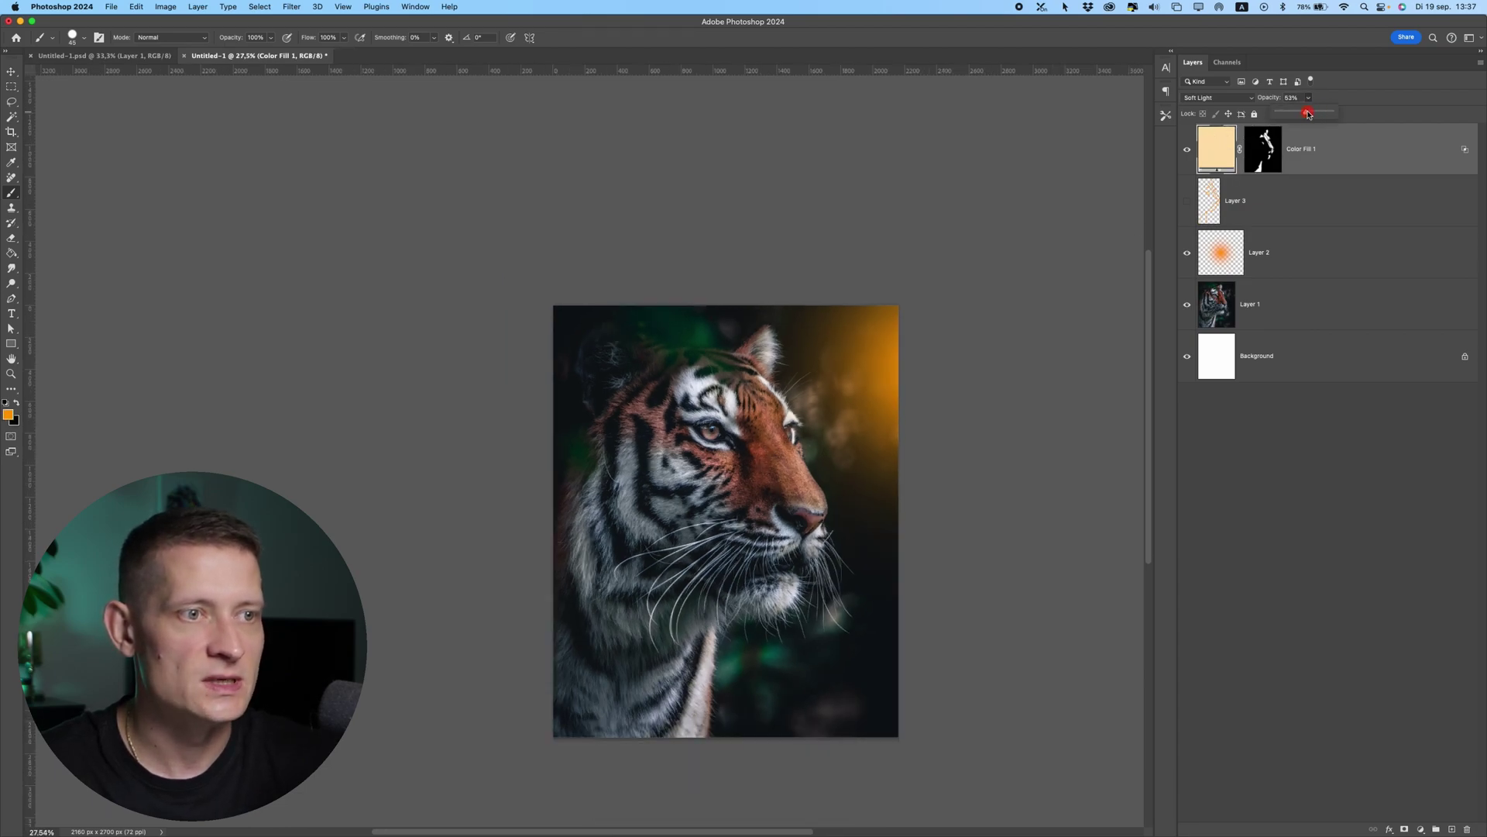
pyautogui.click(1272, 127)
# Step: Change the color fill's color to pure white and set the layer's opacity to 65%
pyautogui.doubleClick(1221, 140)
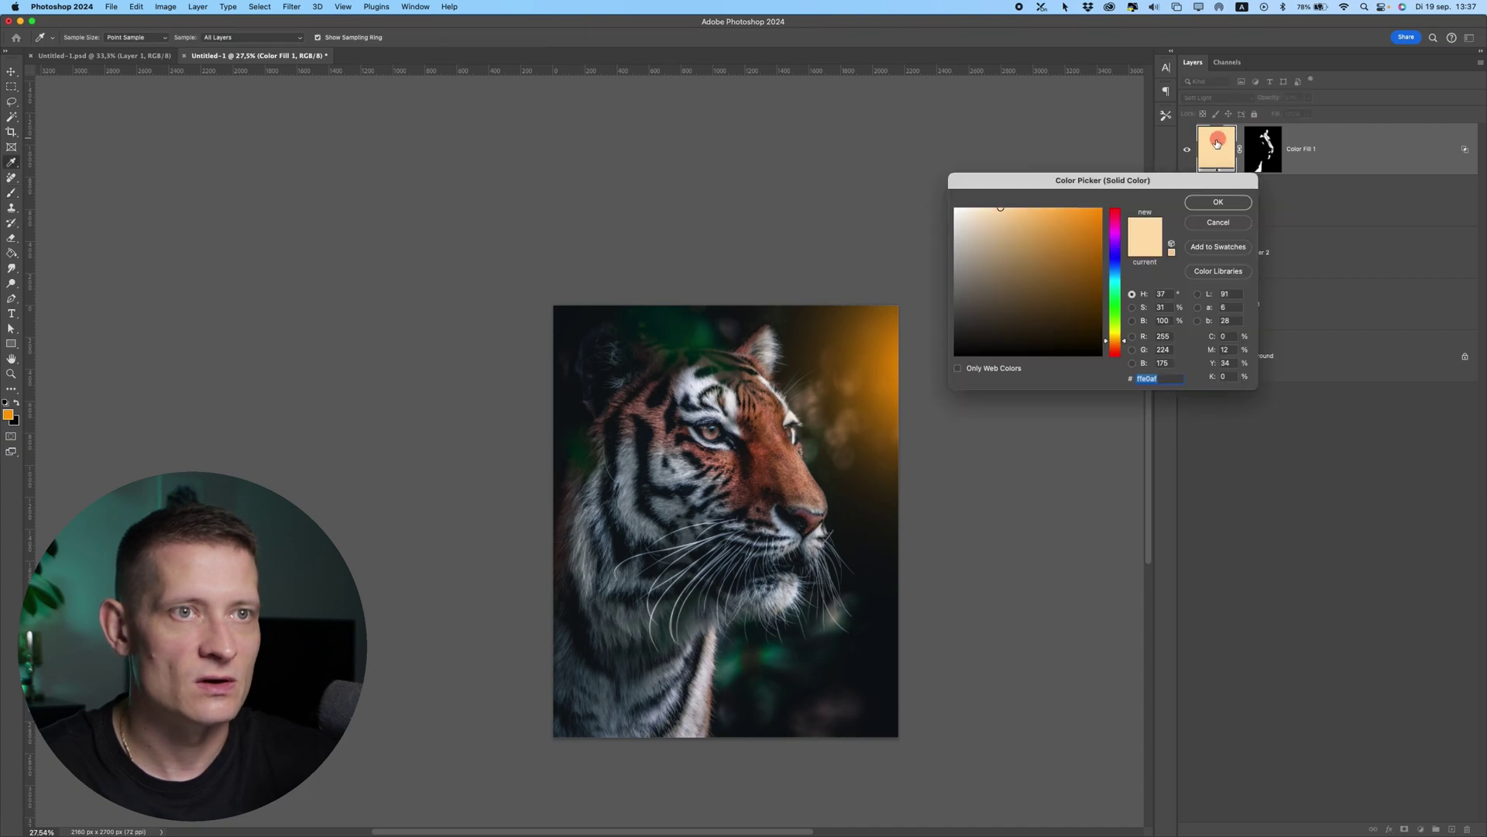
pyautogui.click(960, 209)
pyautogui.moveTo(994, 263); pyautogui.dragTo(1108, 209)
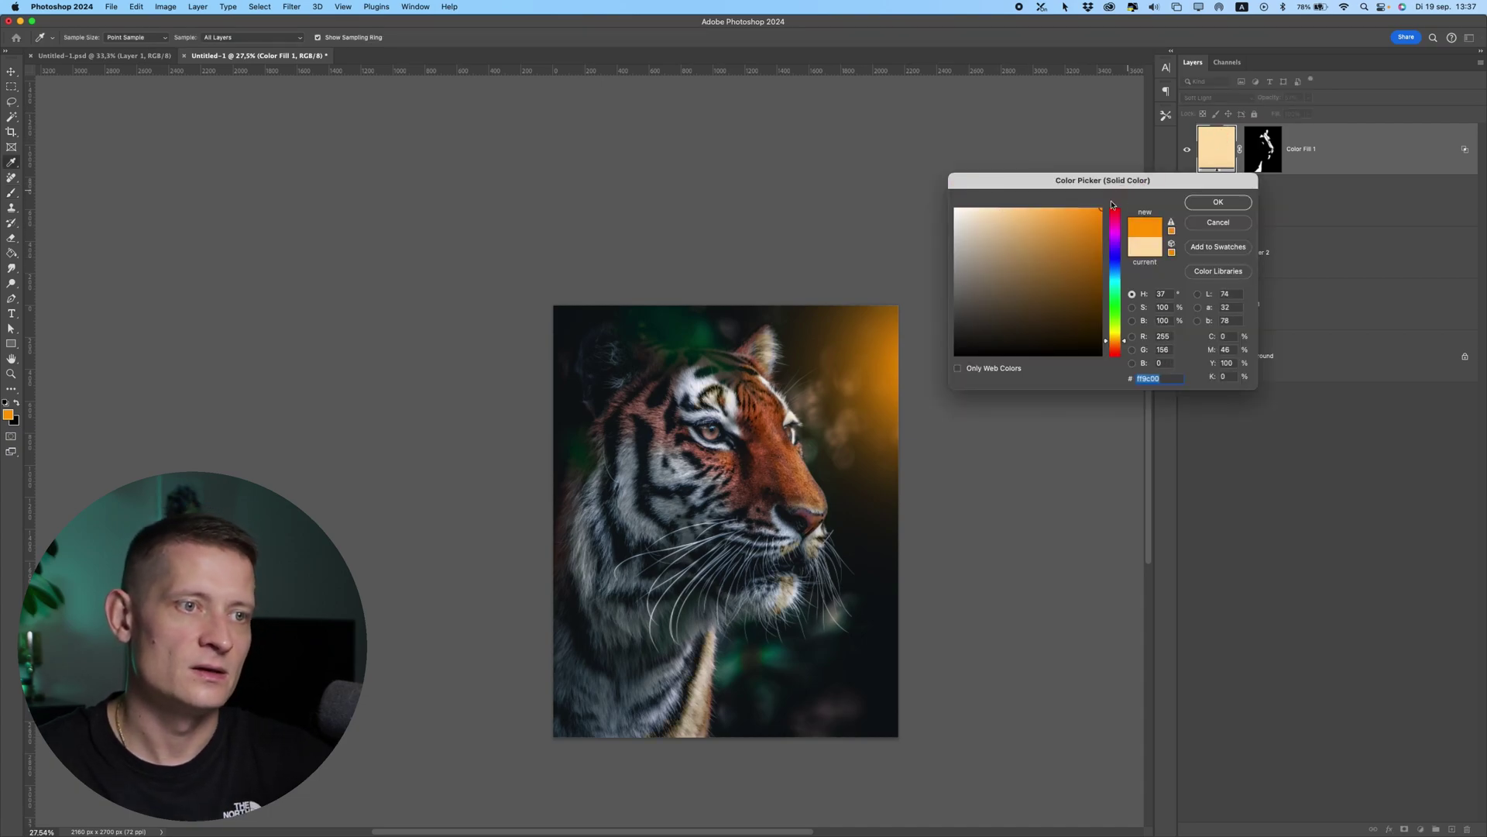
pyautogui.moveTo(1069, 266); pyautogui.dragTo(1021, 184)
pyautogui.moveTo(1118, 304)
pyautogui.mouseDown()
pyautogui.moveTo(1118, 329)
pyautogui.moveTo(1119, 256)
pyautogui.moveTo(1115, 315)
pyautogui.mouseUp()
pyautogui.moveTo(1007, 225); pyautogui.dragTo(923, 166)
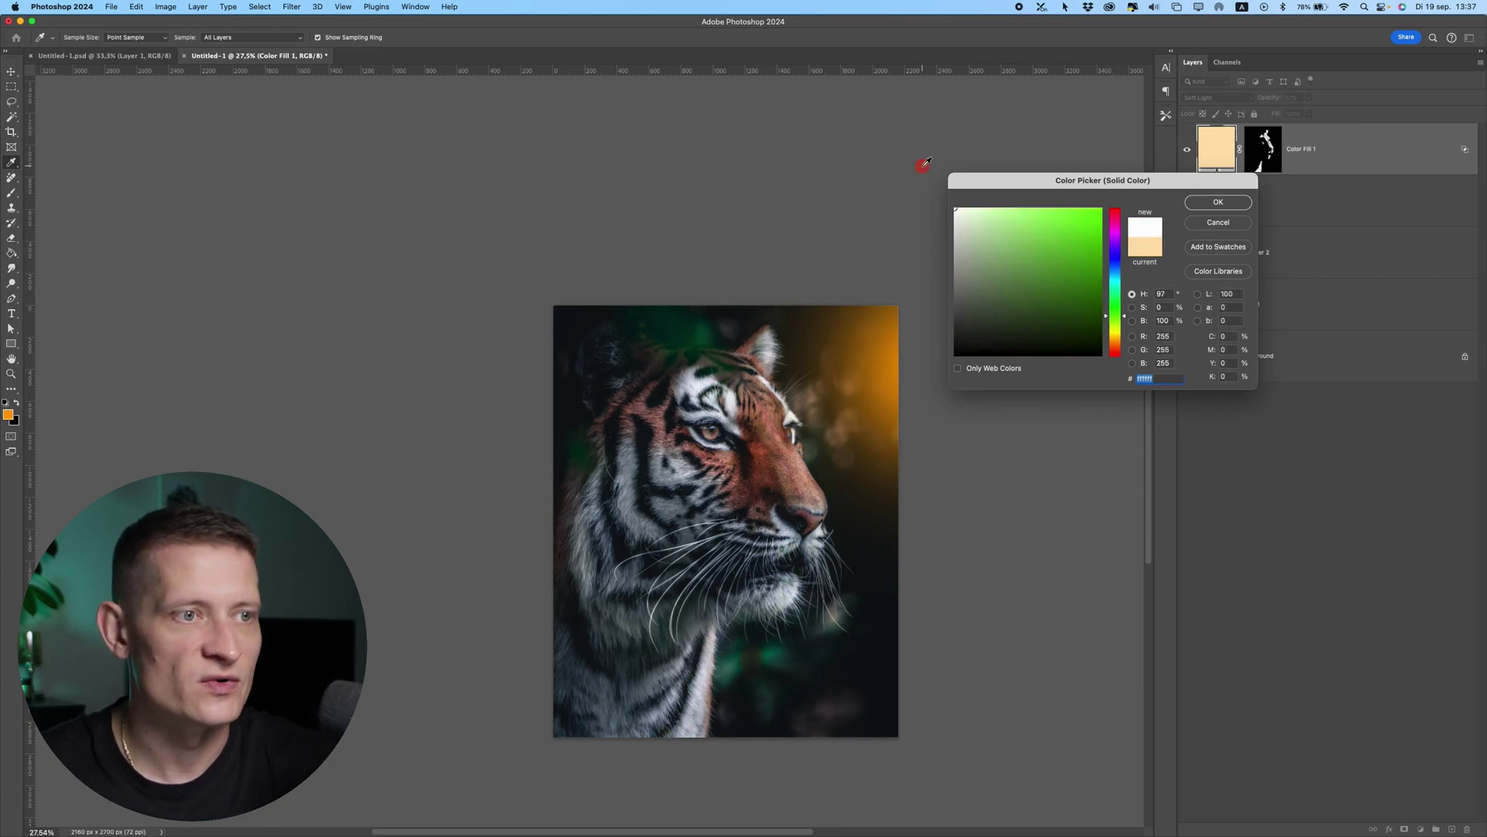
pyautogui.click(1218, 201)
pyautogui.click(1308, 98)
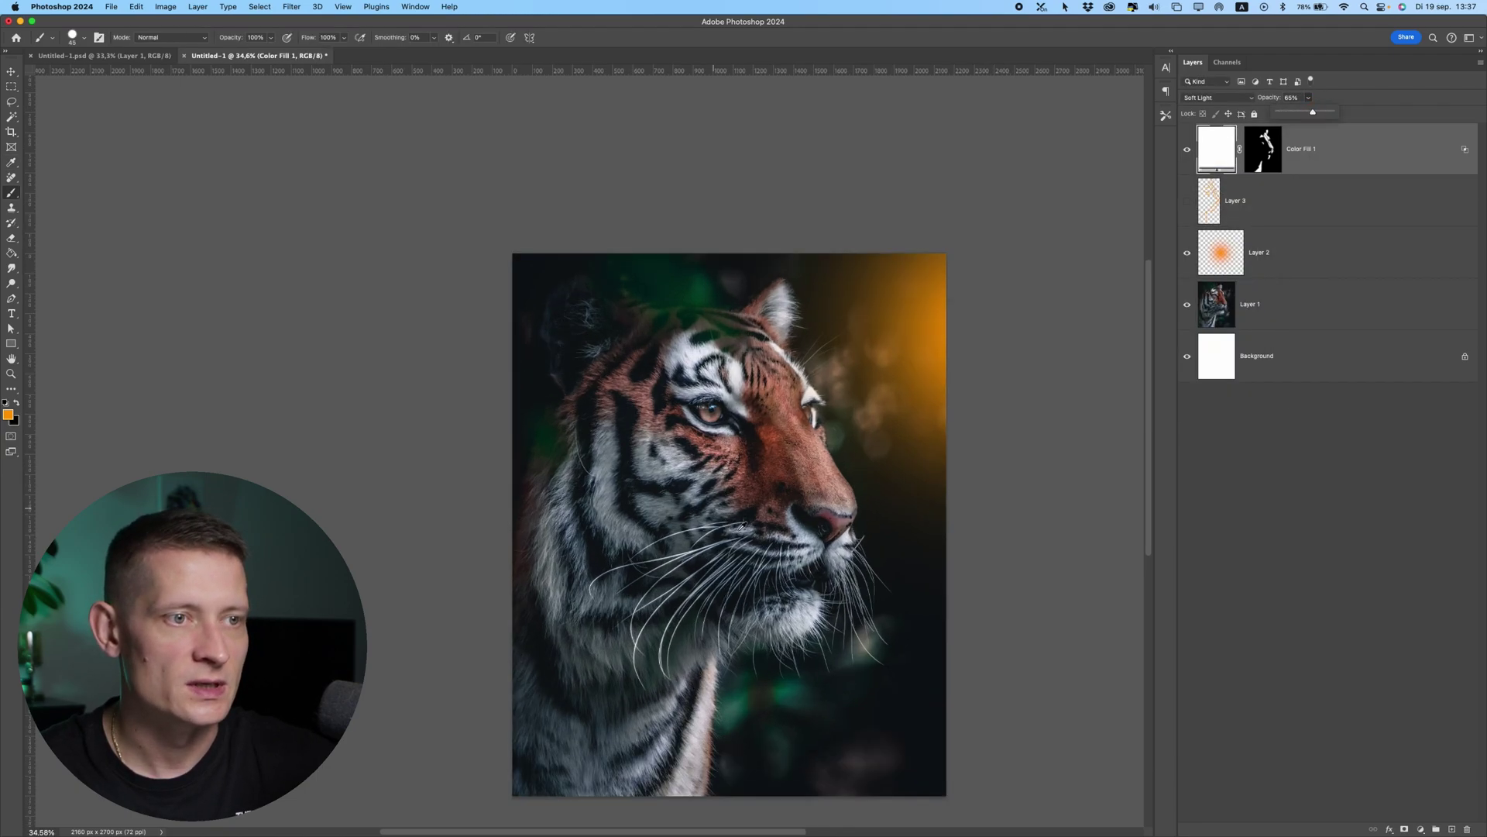
pyautogui.scroll(4, 881, 451)
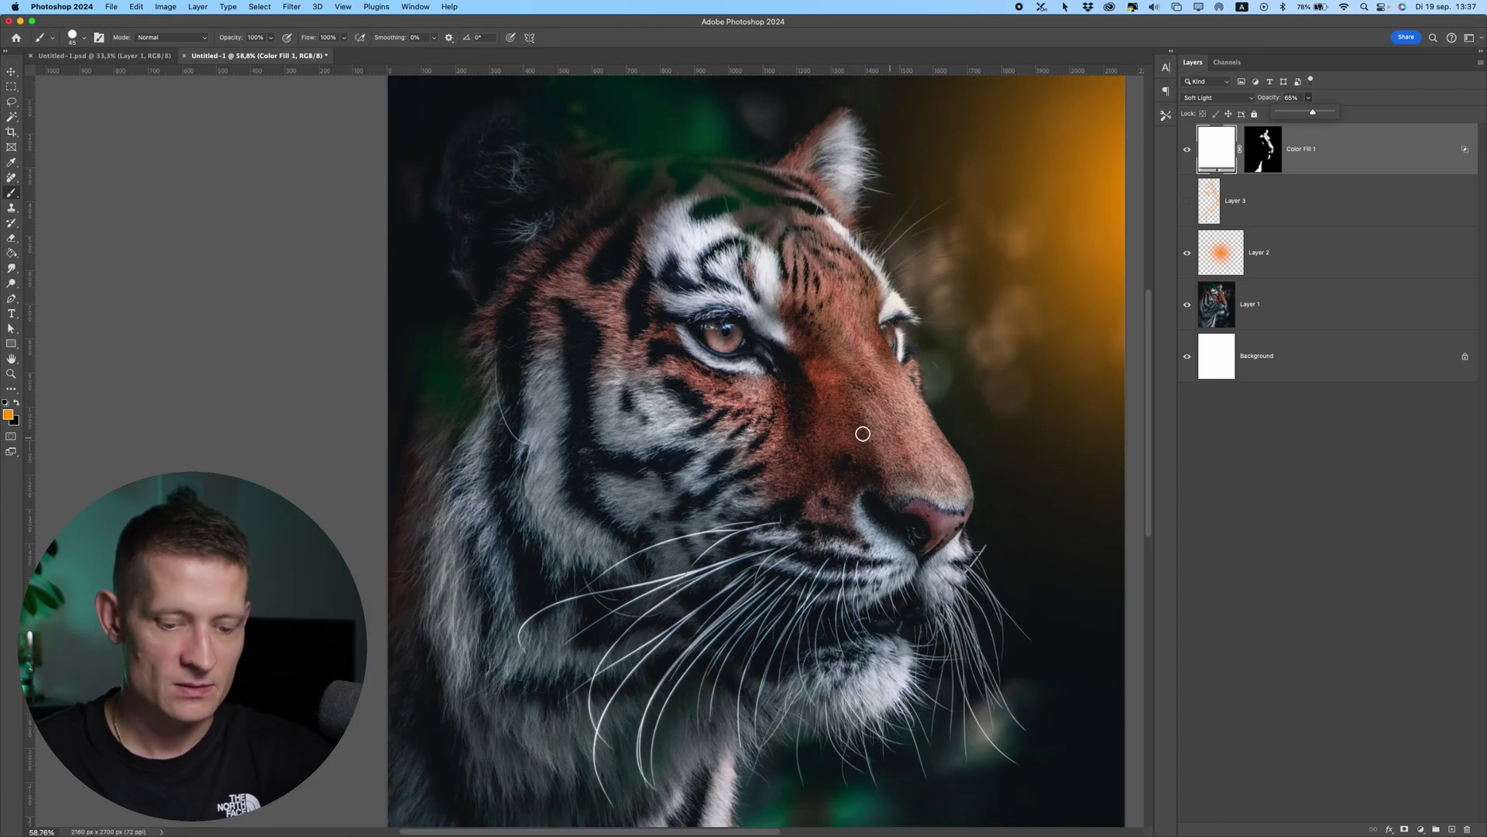
pyautogui.press('Return')
# Step: Paint black on the color fill's mask with a 100 px brush to trim the highlight along the inner side of the tiger's face
pyautogui.click(1258, 145)
pyautogui.press(']')
pyautogui.press(']')
pyautogui.press(']')
pyautogui.press(']')
pyautogui.press(']')
pyautogui.press(']')
pyautogui.moveTo(880, 484)
pyautogui.mouseDown()
pyautogui.moveTo(804, 284)
pyautogui.moveTo(805, 317)
pyautogui.moveTo(776, 335)
pyautogui.moveTo(842, 392)
pyautogui.moveTo(759, 170)
pyautogui.mouseUp()
pyautogui.scroll(-4, 832, 390)
pyautogui.scroll(6, 839, 411)
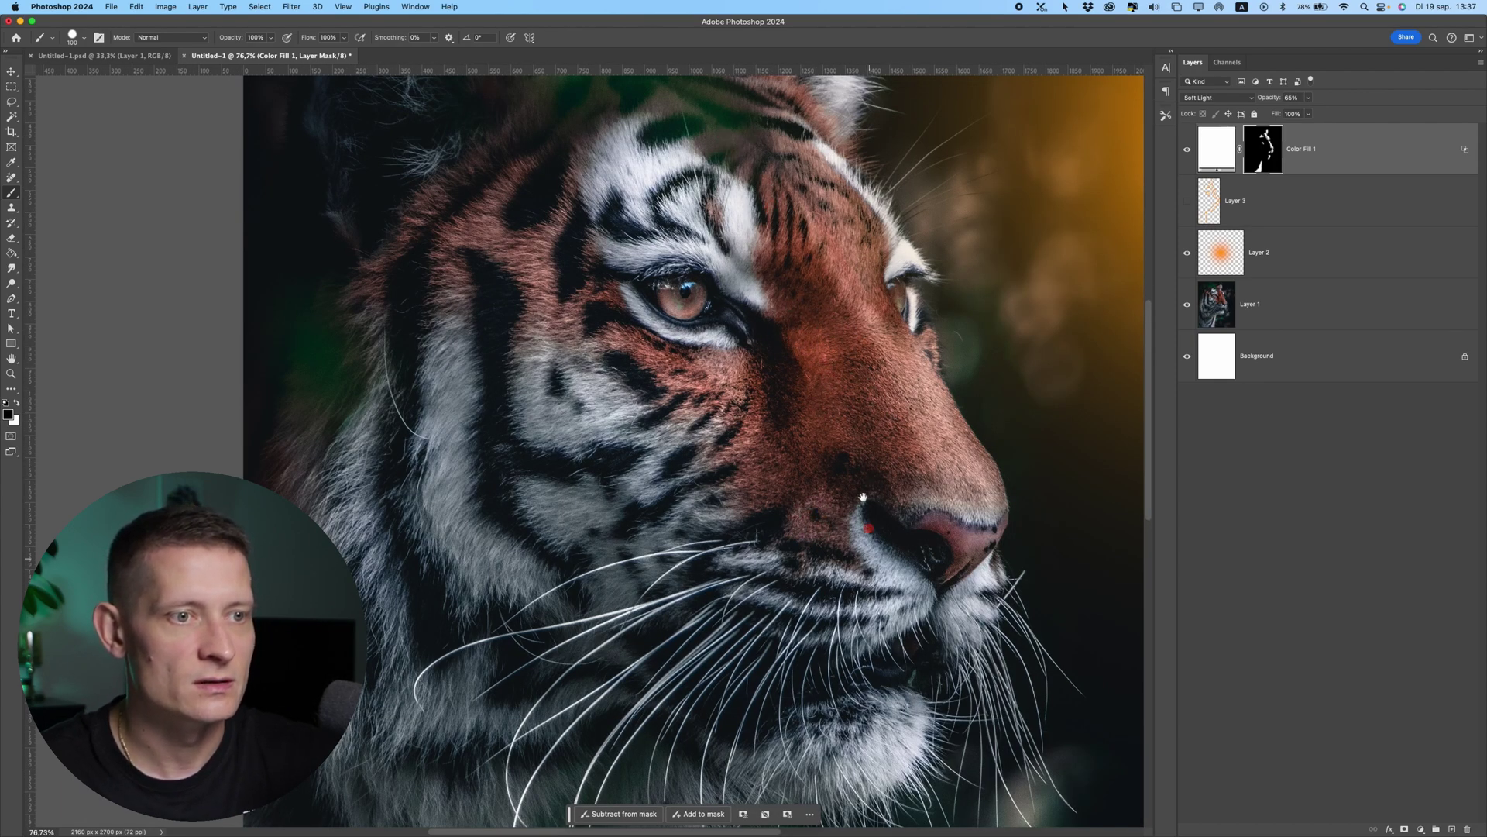
pyautogui.scroll(-5, 811, 513)
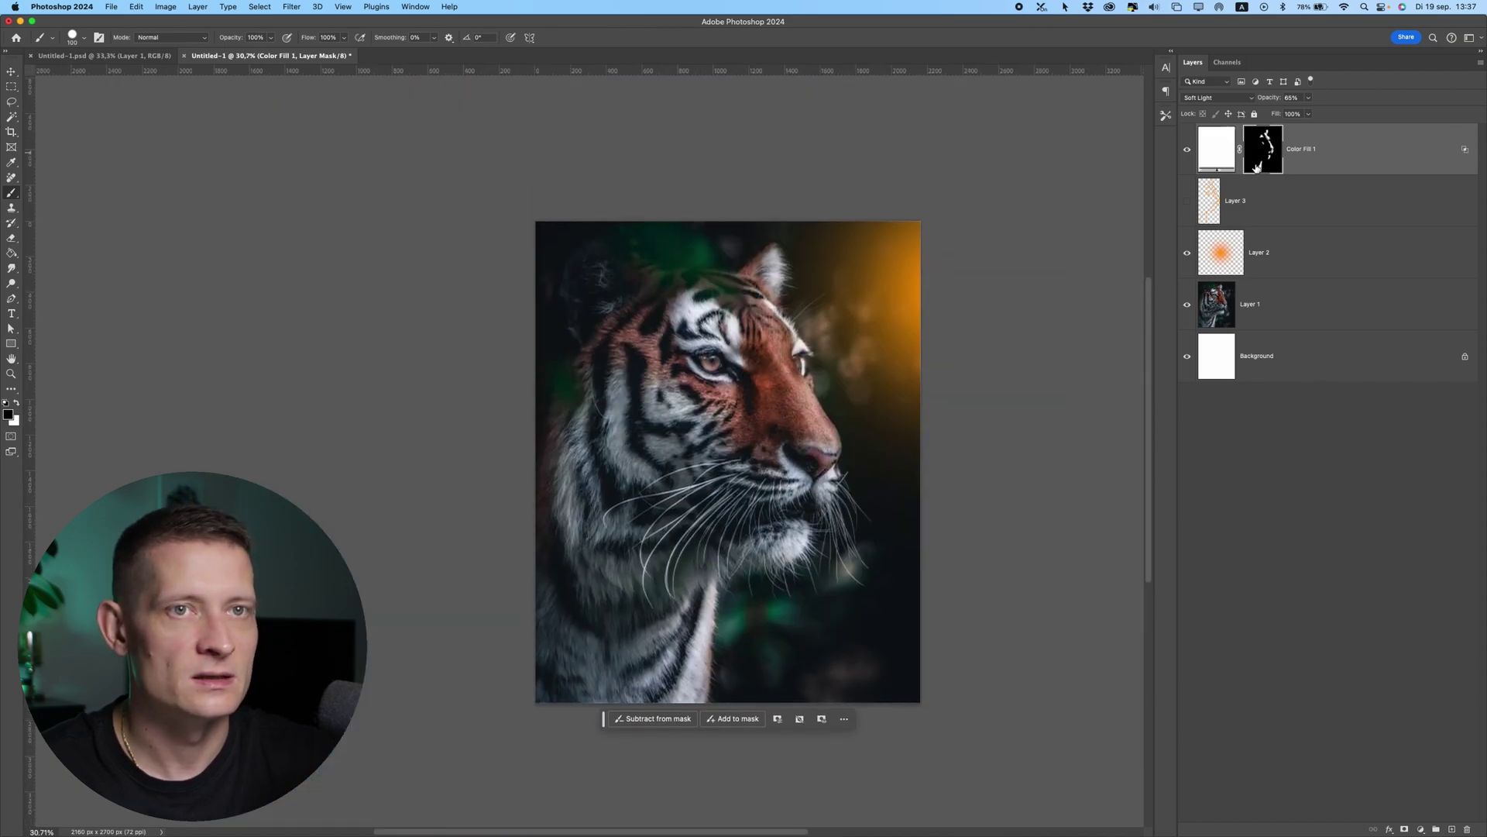
# Step: Raise the lightness of the orange glow on Layer 2 with Hue/Saturation until it becomes a pale warm white
pyautogui.click(1279, 254)
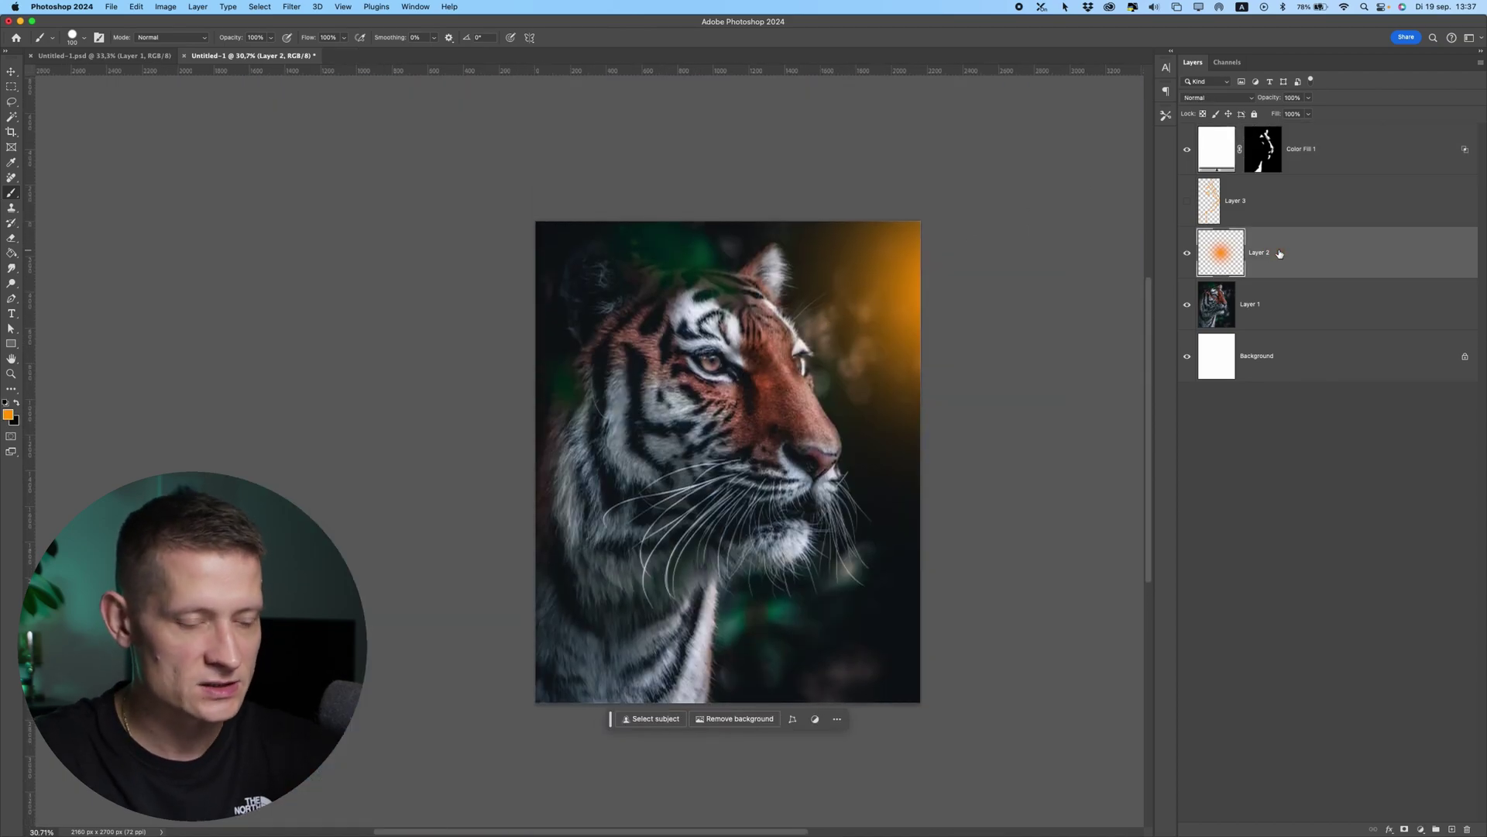
pyautogui.press('i')
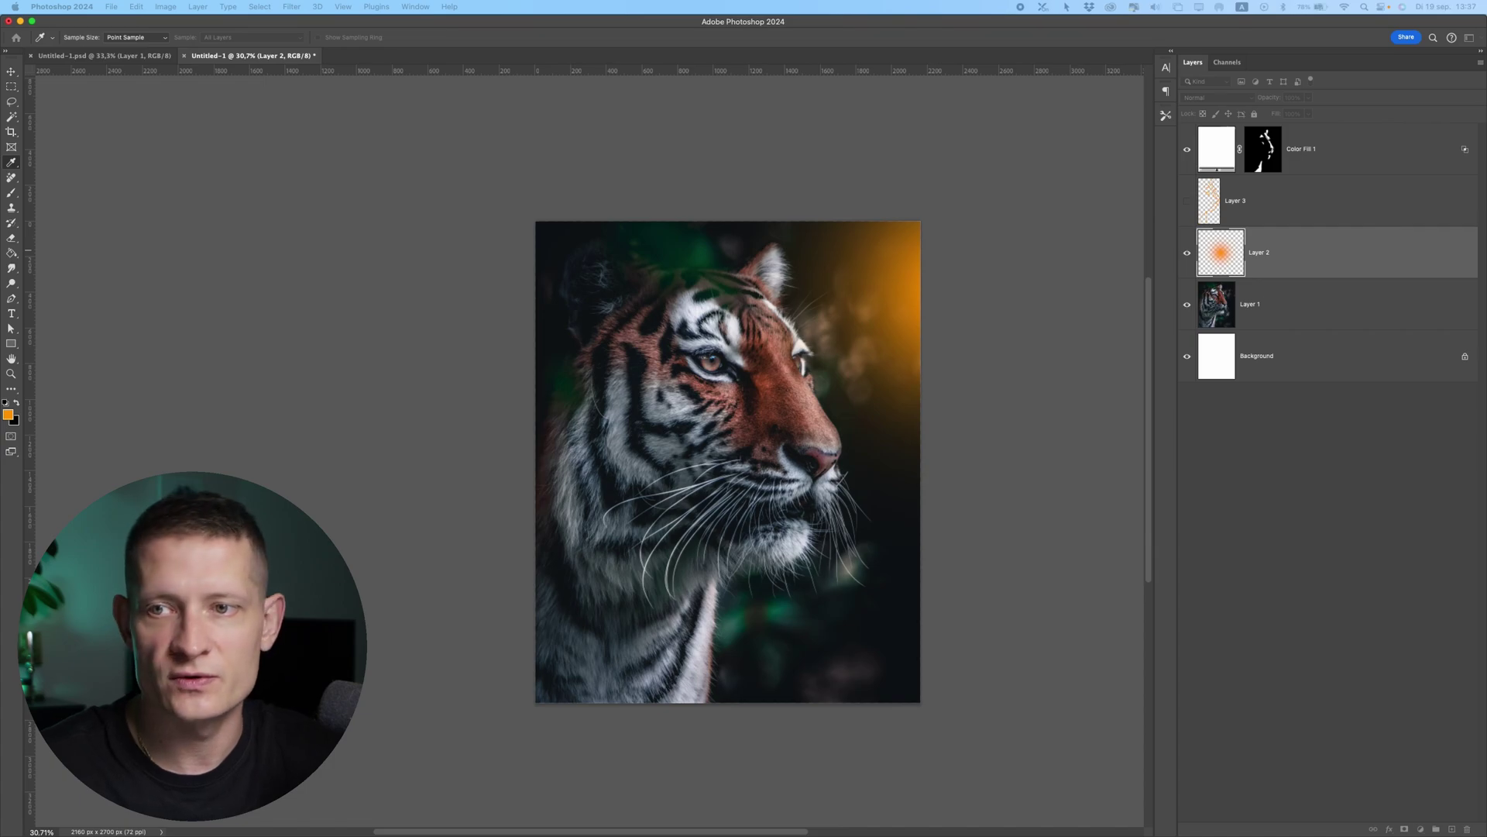
pyautogui.press('super+u')
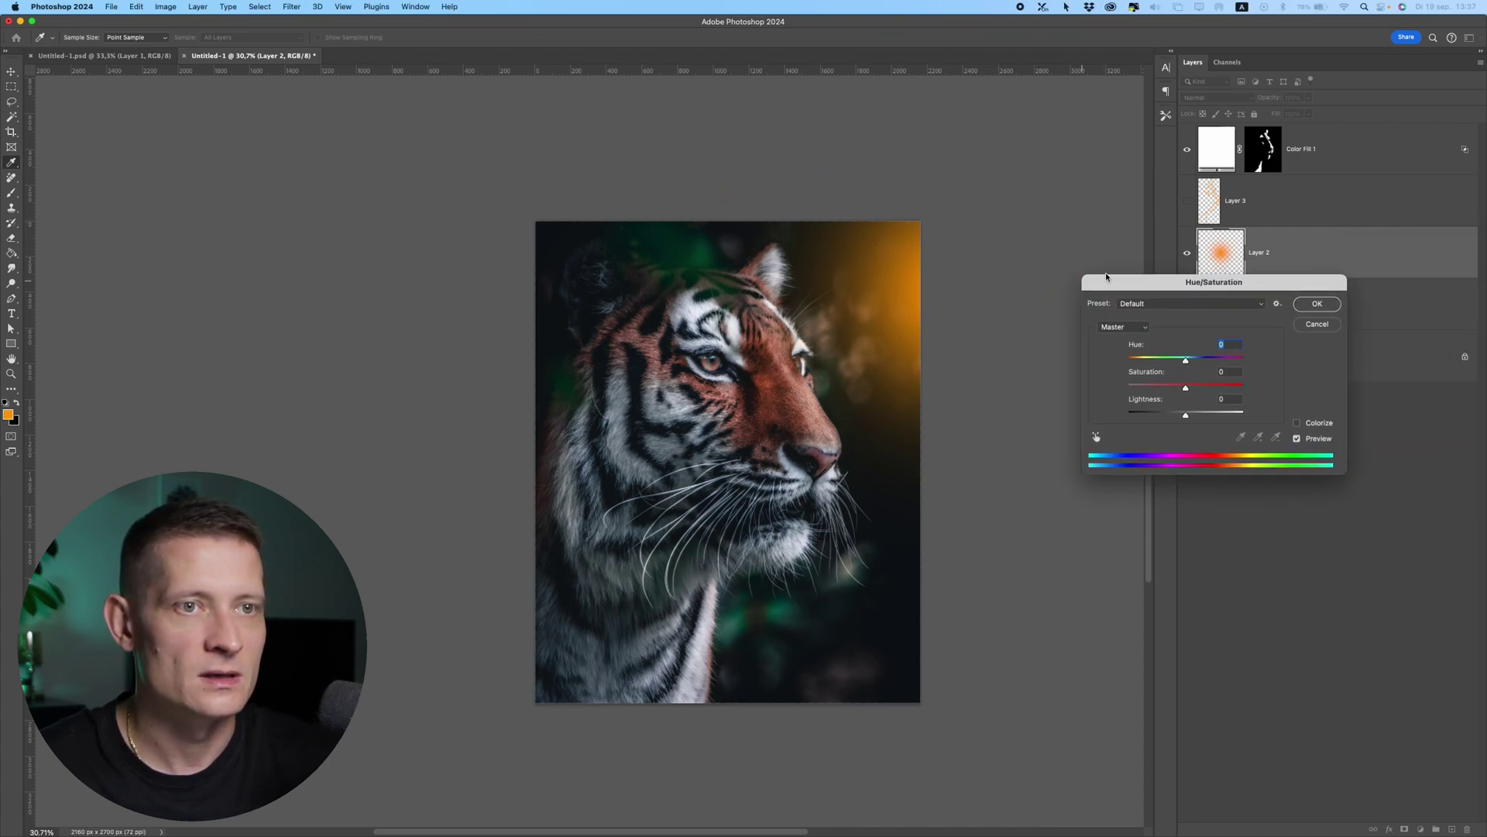
pyautogui.moveTo(1119, 286); pyautogui.dragTo(1035, 151)
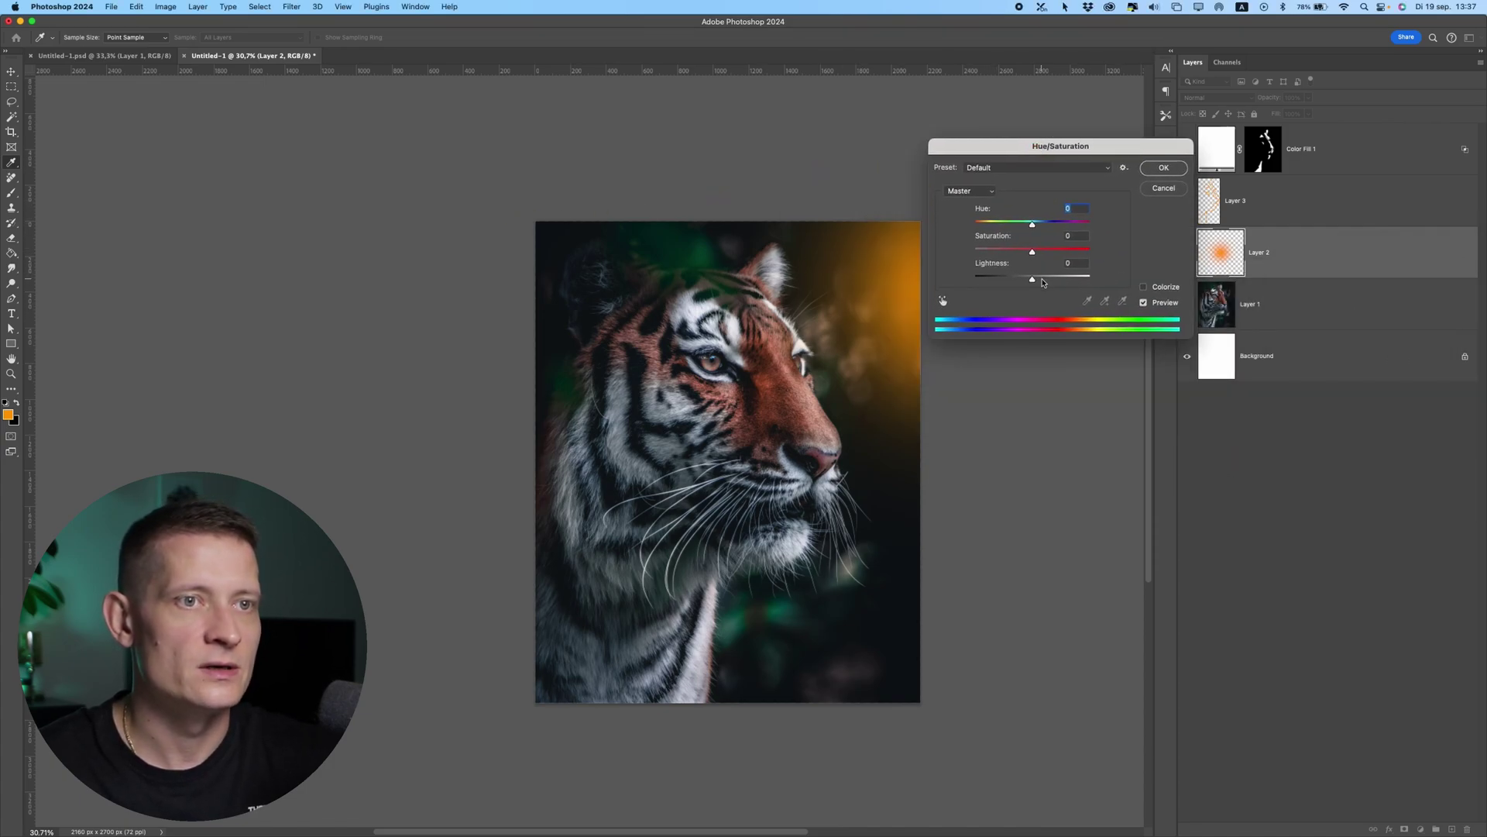
pyautogui.moveTo(1043, 280); pyautogui.dragTo(1084, 278)
pyautogui.click(1171, 166)
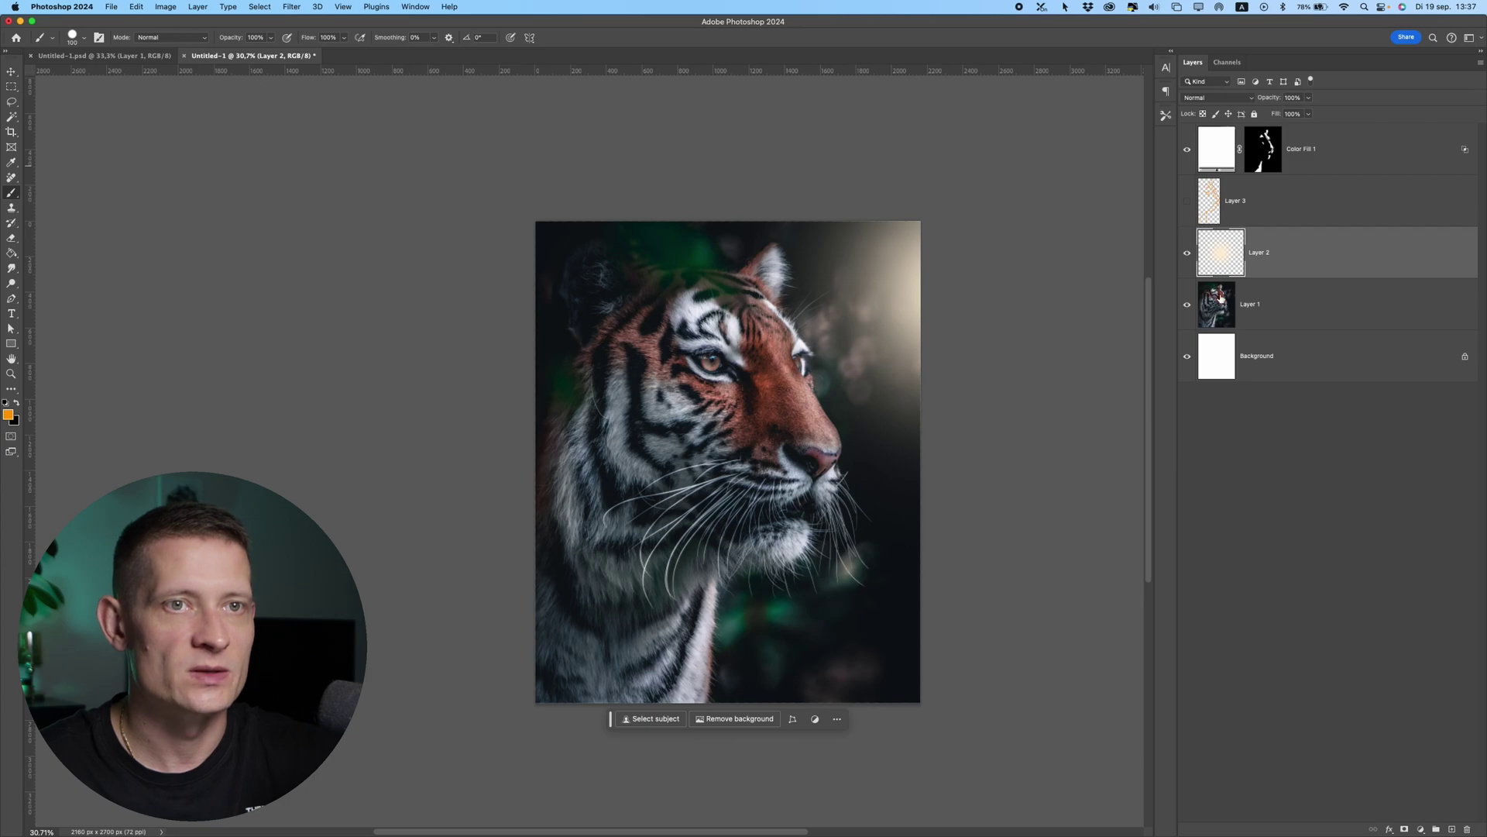
# Step: Move the color fill layer below Layer 3 and toggle the lighting layers to compare the tiger with and without the light
pyautogui.click(1181, 247)
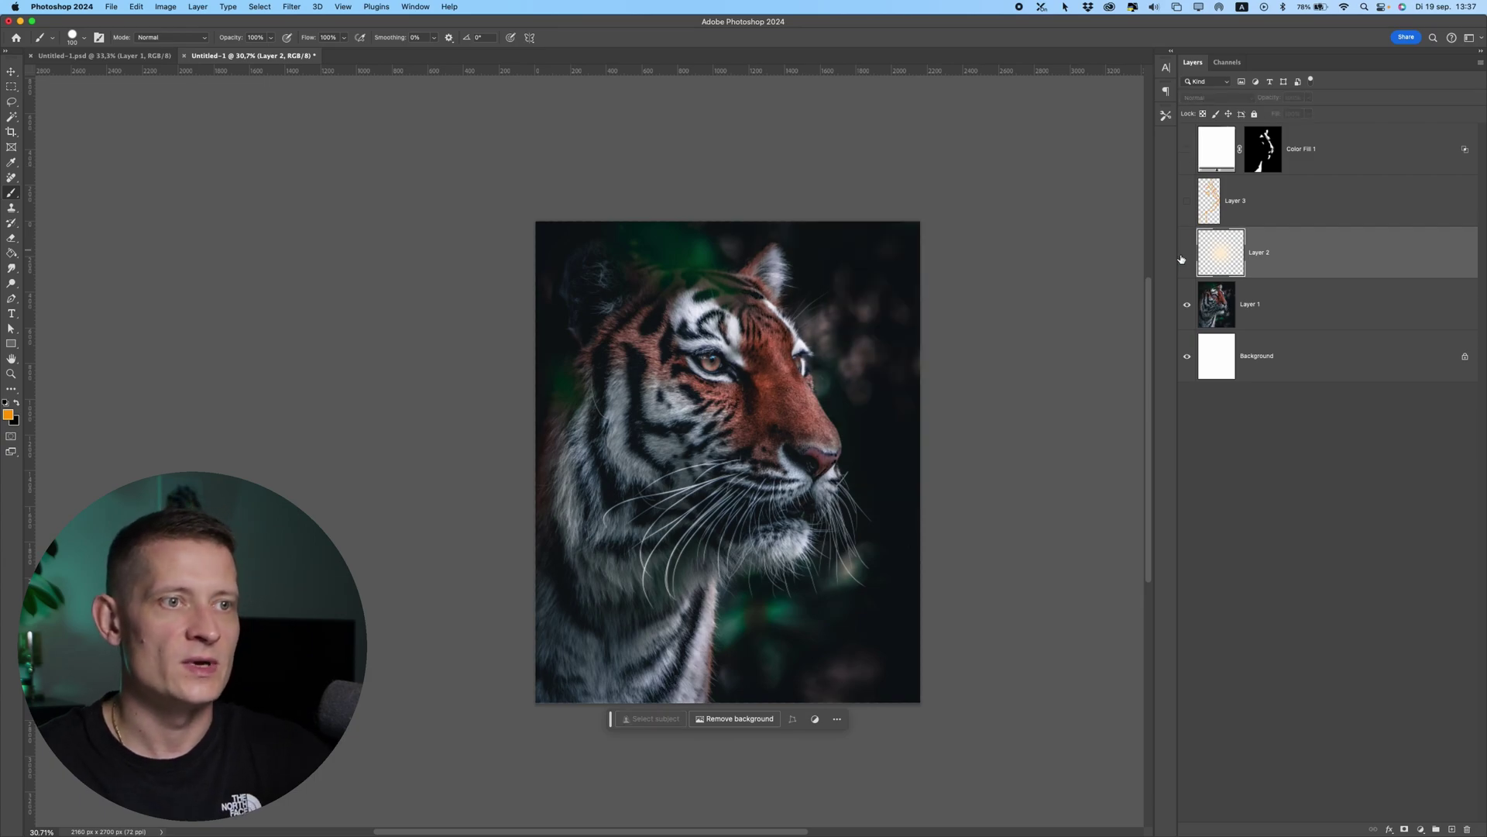
pyautogui.moveTo(1184, 169); pyautogui.dragTo(1185, 167)
pyautogui.click(1185, 151)
pyautogui.click(1185, 202)
pyautogui.moveTo(1306, 163); pyautogui.dragTo(1328, 224)
pyautogui.click(1189, 202)
pyautogui.click(1191, 211)
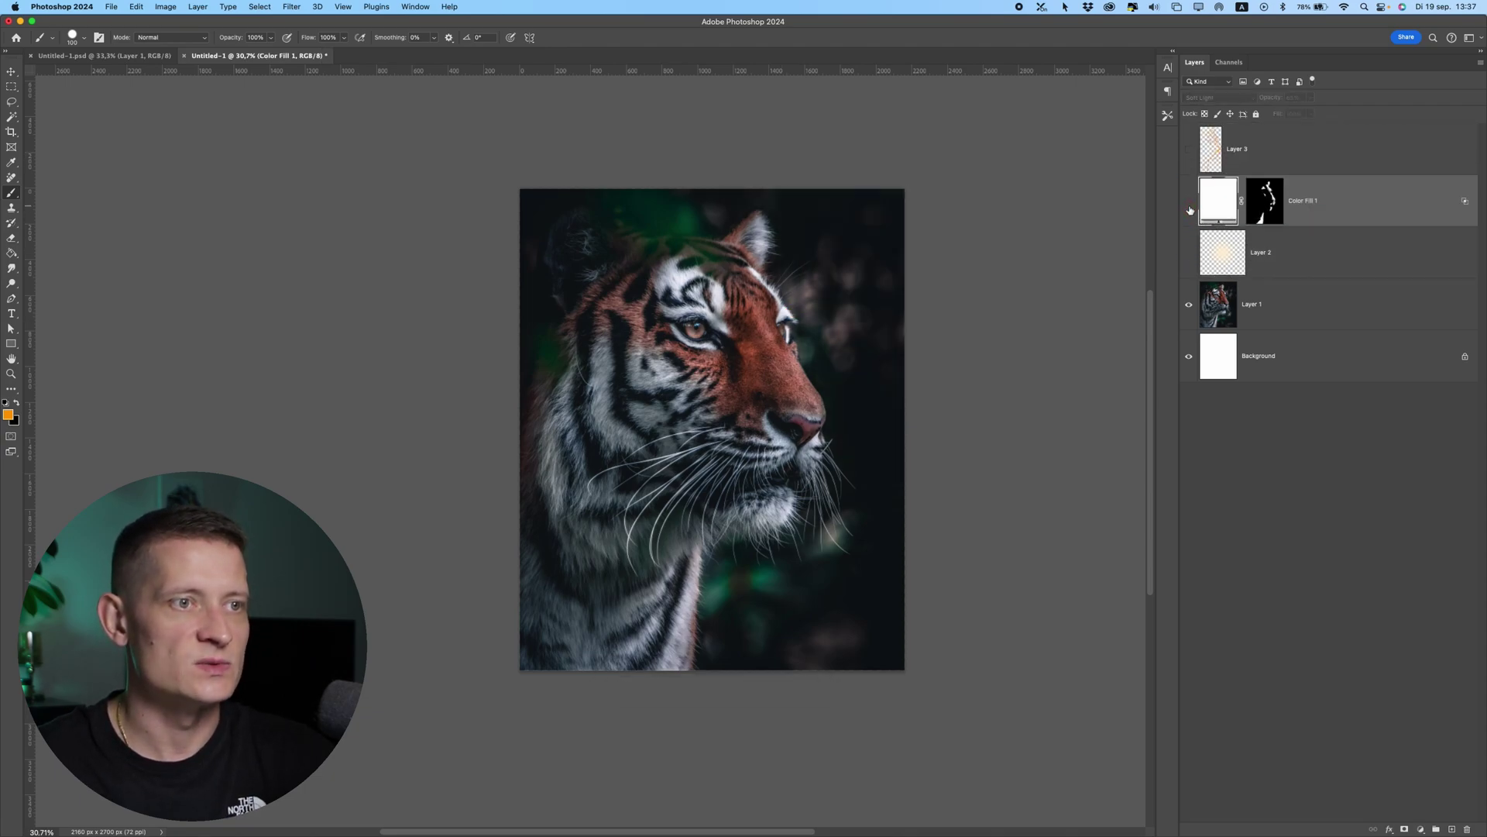
pyautogui.click(1186, 268)
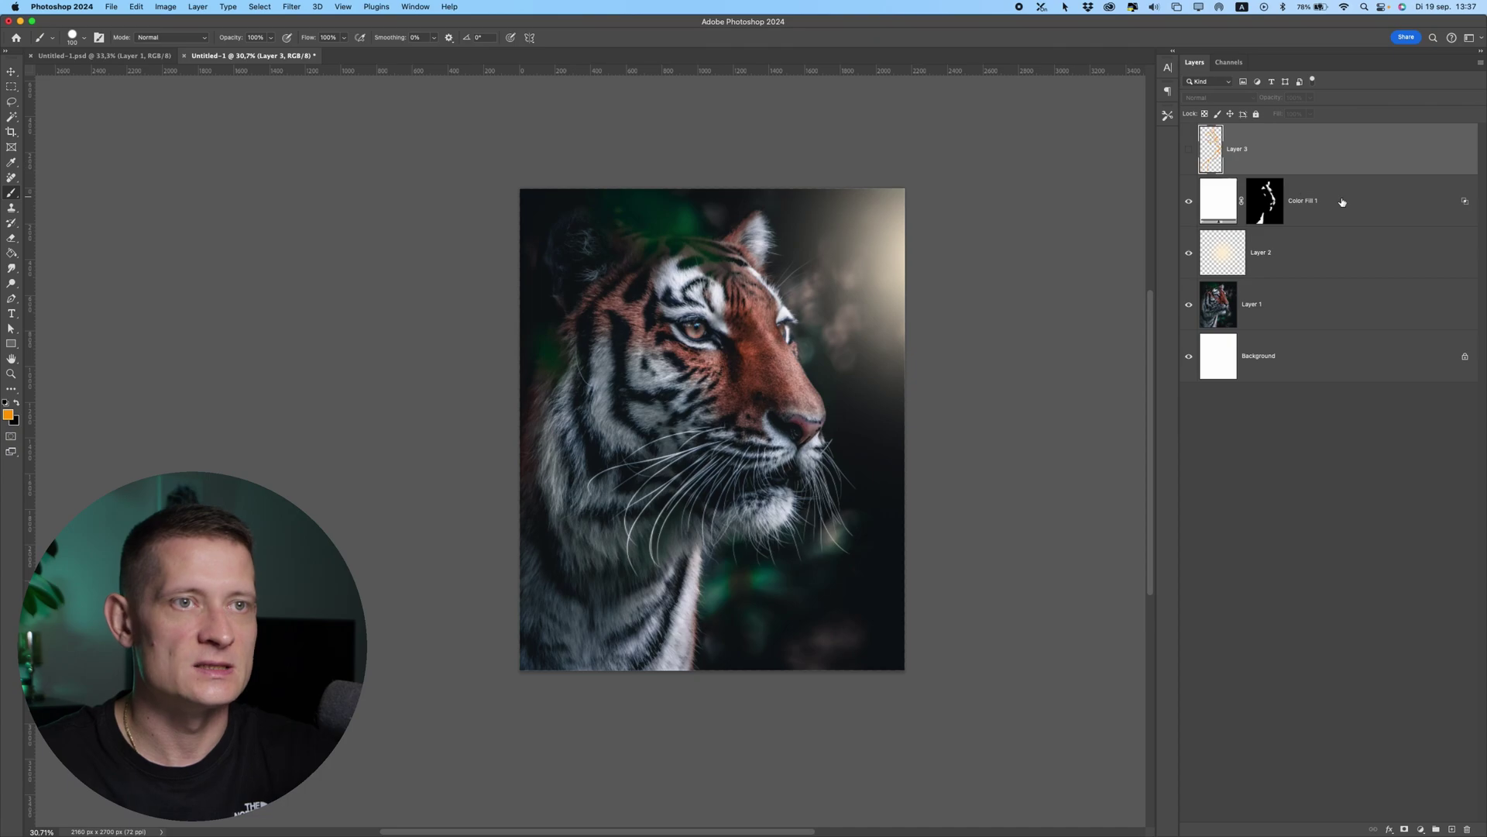
# Step: Add a Curves adjustment layer above the color fill and darken the image by lowering the white point's output and the midtones
pyautogui.click(1426, 829)
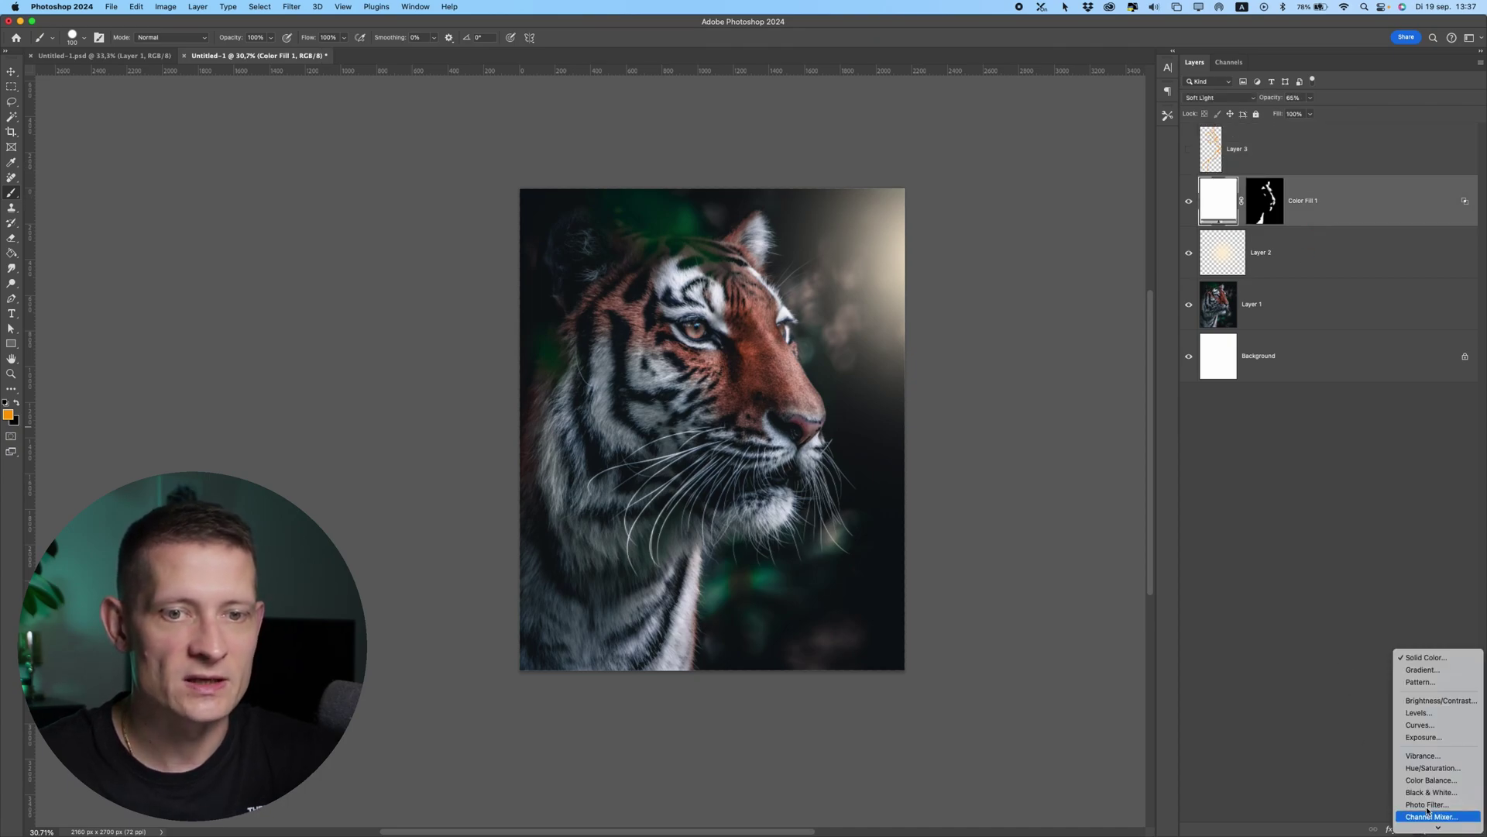
pyautogui.click(991, 403)
pyautogui.hotkey('ctrl', 'm')
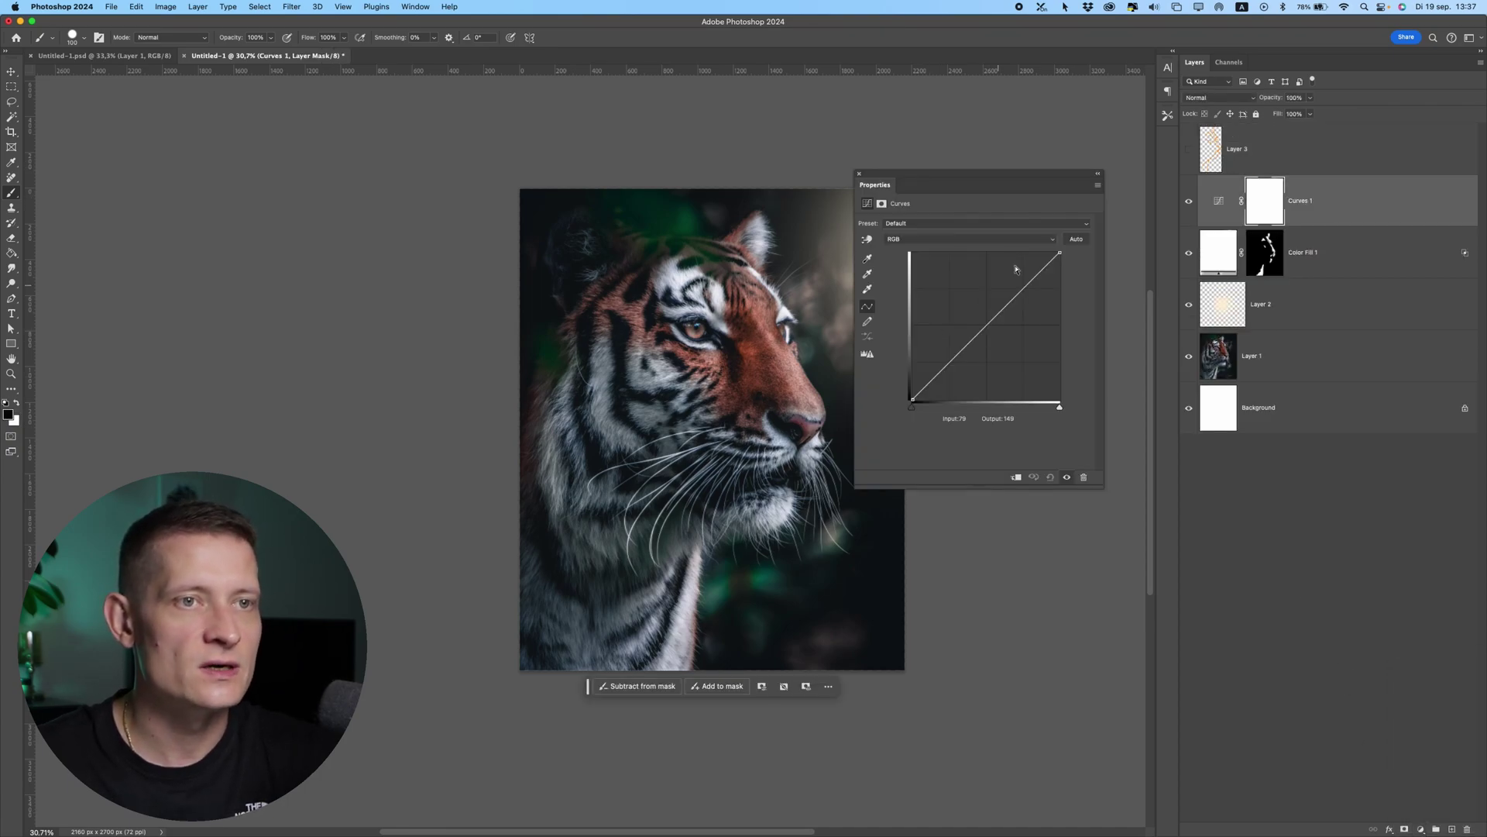
pyautogui.moveTo(1026, 176); pyautogui.dragTo(1075, 134)
pyautogui.moveTo(1109, 211); pyautogui.dragTo(1128, 287)
pyautogui.moveTo(1026, 326); pyautogui.dragTo(1026, 333)
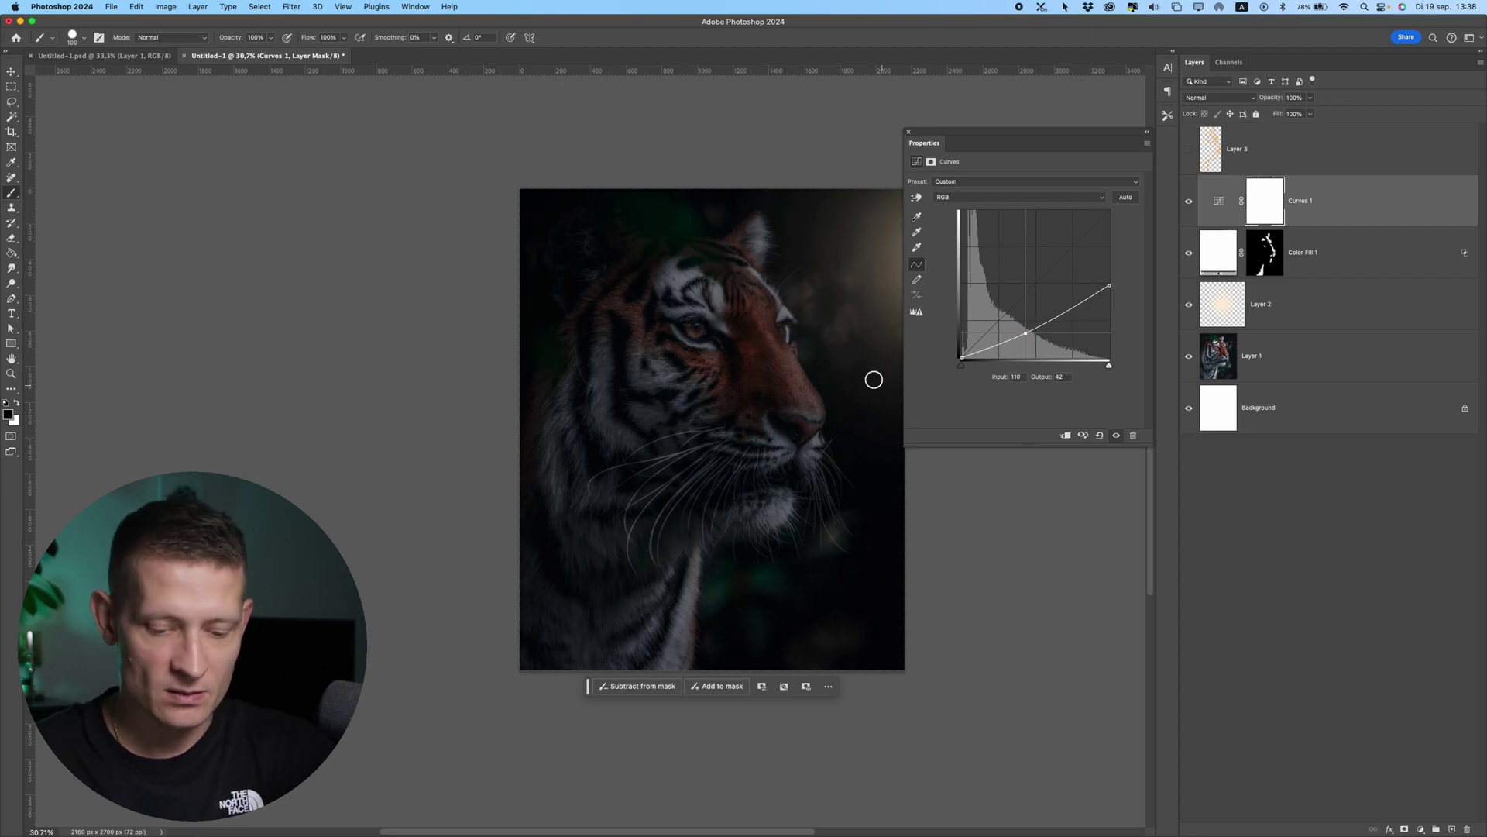
# Step: Enlarge the brush to 700 px and reduce its hardness to a fully soft edge for painting on the Curves mask
pyautogui.press(']')
pyautogui.press(']')
pyautogui.press(']')
pyautogui.press(']')
pyautogui.press(']')
pyautogui.press(']')
pyautogui.press(']')
pyautogui.press(']')
pyautogui.press(']')
pyautogui.press(']')
pyautogui.moveTo(797, 352); pyautogui.dragTo(830, 258)
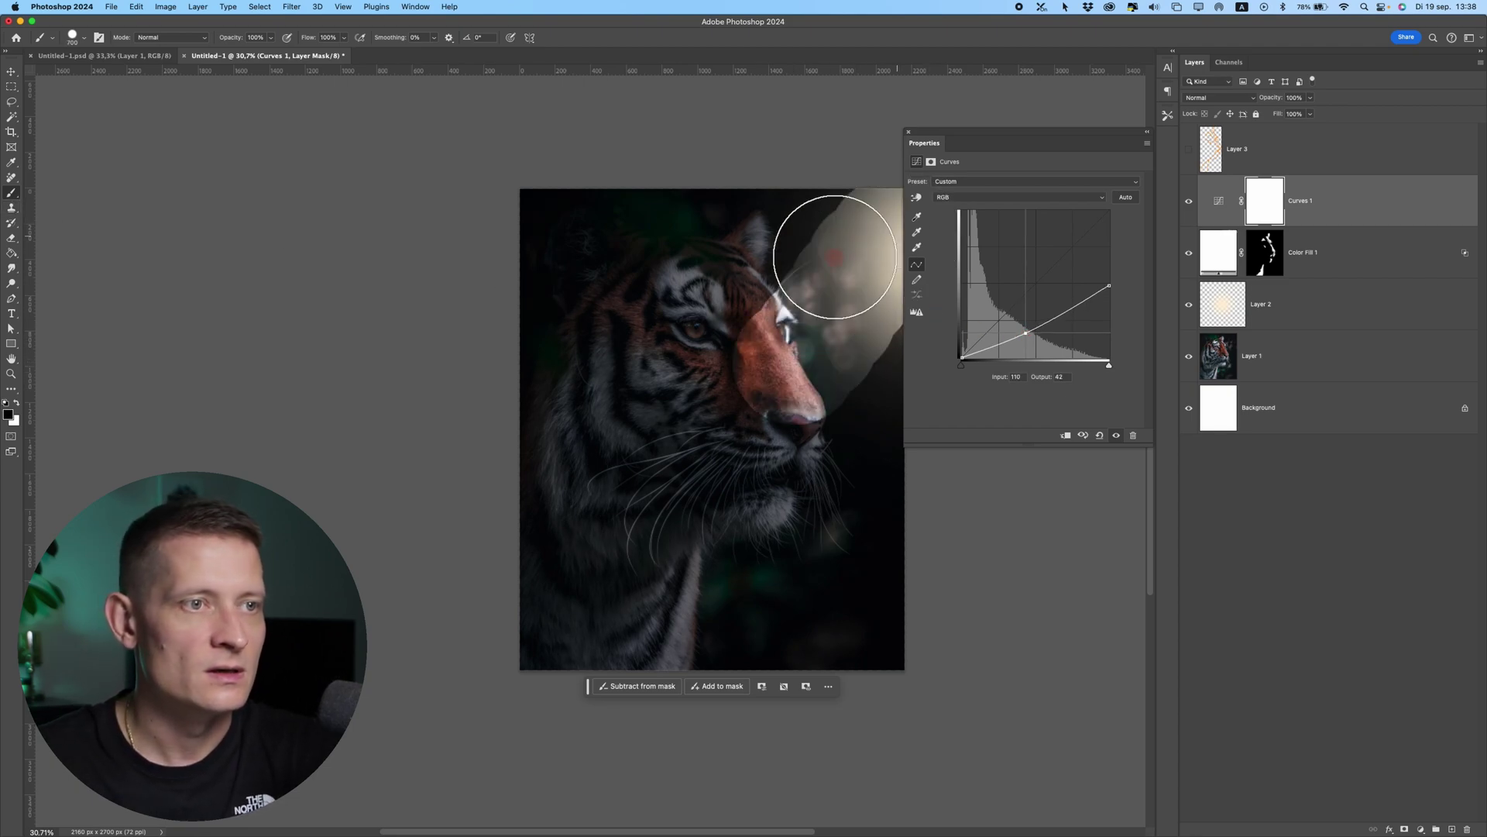
pyautogui.press('super+z')
pyautogui.click(85, 38)
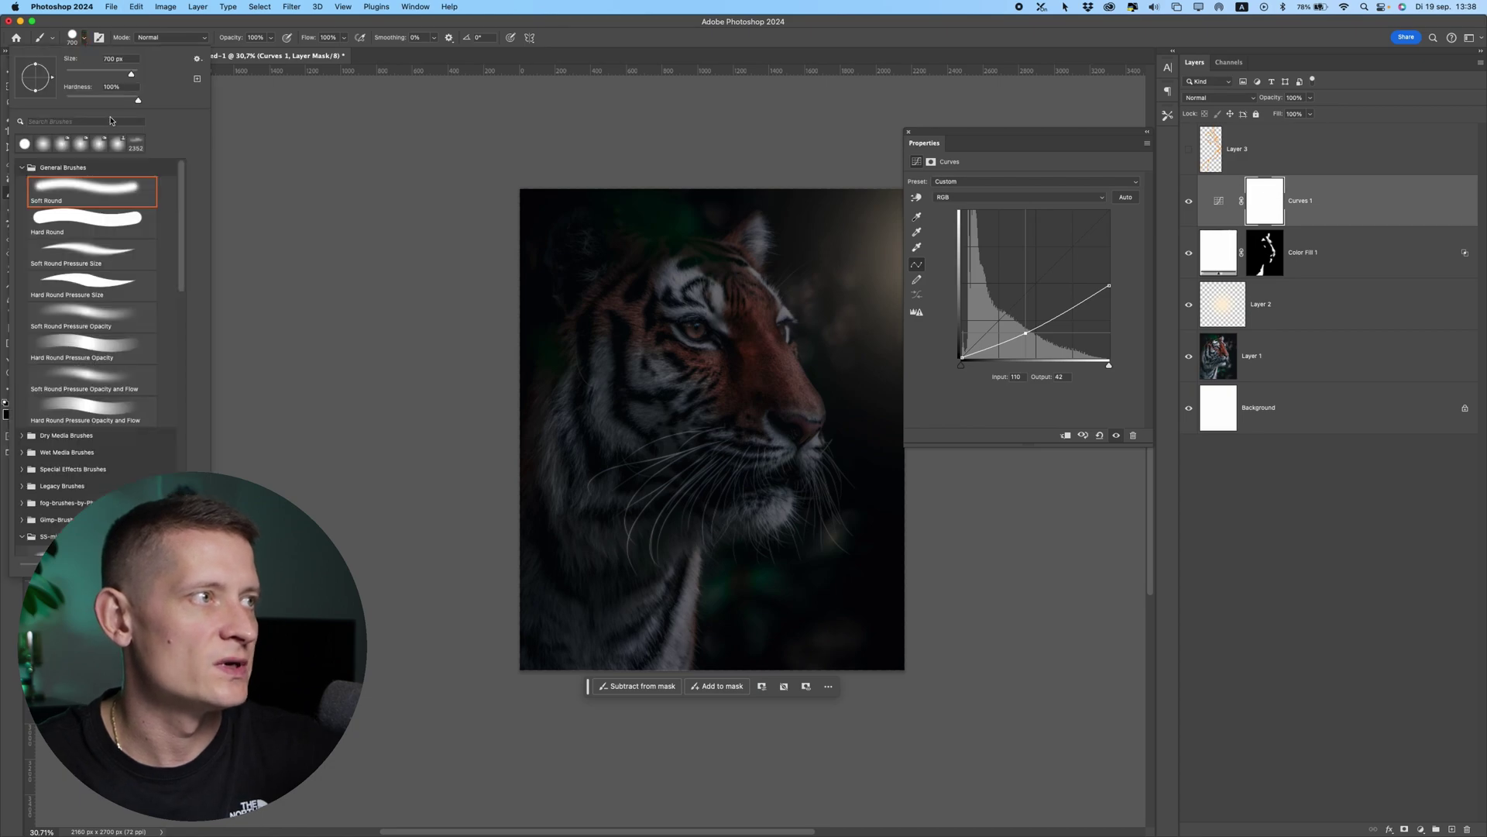
pyautogui.moveTo(138, 100); pyautogui.dragTo(62, 101)
pyautogui.press('Return')
# Step: Paint black on the Curves mask over the light source and the lit parts of the tiger to restore their brightness
pyautogui.moveTo(873, 481)
pyautogui.mouseDown()
pyautogui.moveTo(825, 423)
pyautogui.moveTo(805, 289)
pyautogui.moveTo(890, 225)
pyautogui.mouseUp()
pyautogui.click(911, 131)
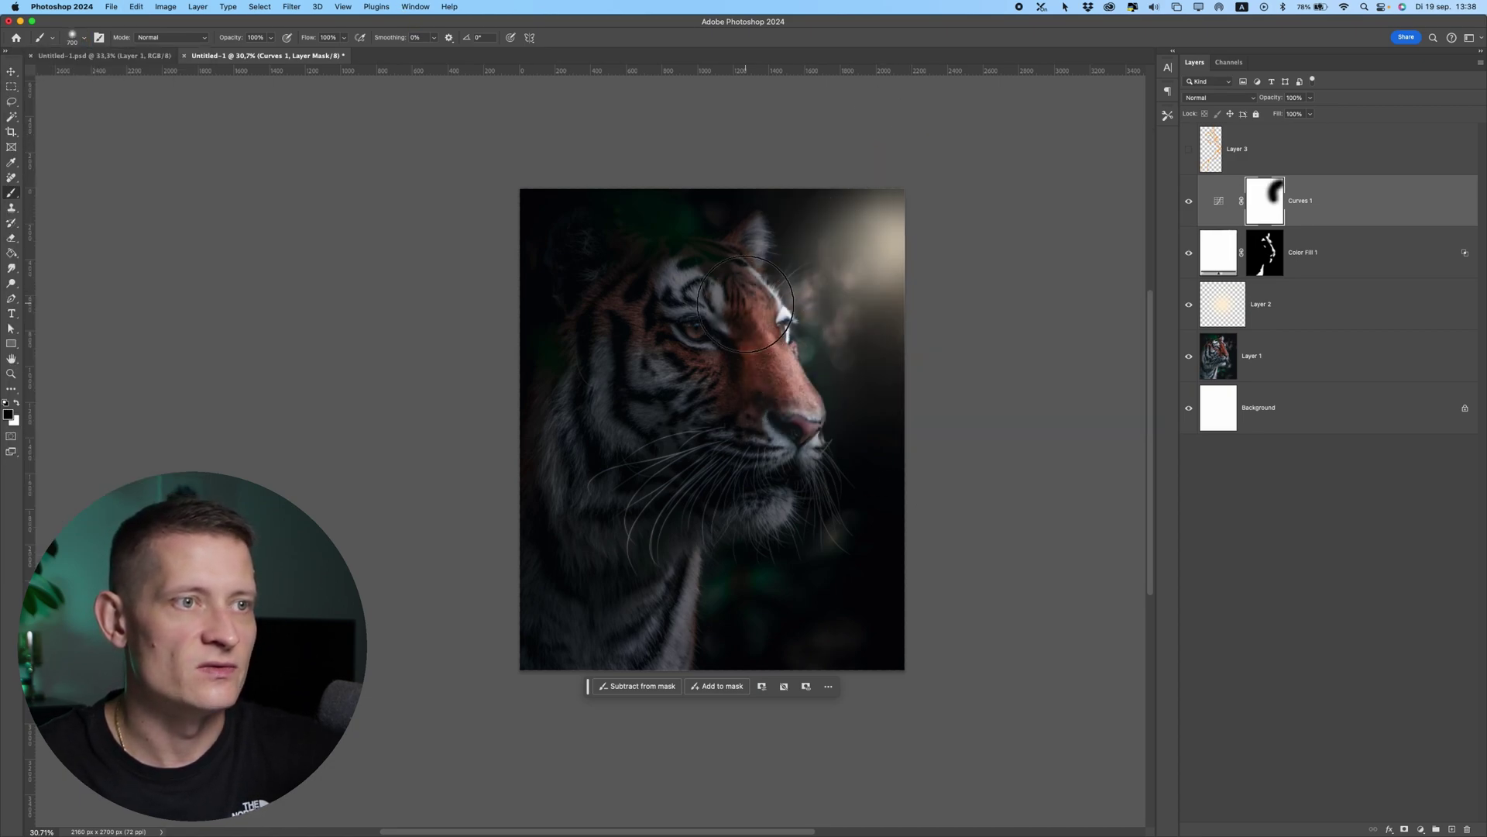
pyautogui.moveTo(716, 511)
pyautogui.mouseDown()
pyautogui.moveTo(843, 498)
pyautogui.moveTo(905, 344)
pyautogui.moveTo(893, 408)
pyautogui.moveTo(760, 392)
pyautogui.moveTo(741, 316)
pyautogui.moveTo(821, 176)
pyautogui.moveTo(748, 225)
pyautogui.moveTo(742, 332)
pyautogui.moveTo(664, 402)
pyautogui.moveTo(659, 342)
pyautogui.moveTo(685, 510)
pyautogui.moveTo(655, 584)
pyautogui.moveTo(597, 658)
pyautogui.moveTo(561, 673)
pyautogui.moveTo(630, 602)
pyautogui.moveTo(623, 586)
pyautogui.moveTo(663, 585)
pyautogui.moveTo(850, 493)
pyautogui.moveTo(971, 555)
pyautogui.moveTo(946, 475)
pyautogui.moveTo(1007, 360)
pyautogui.mouseUp()
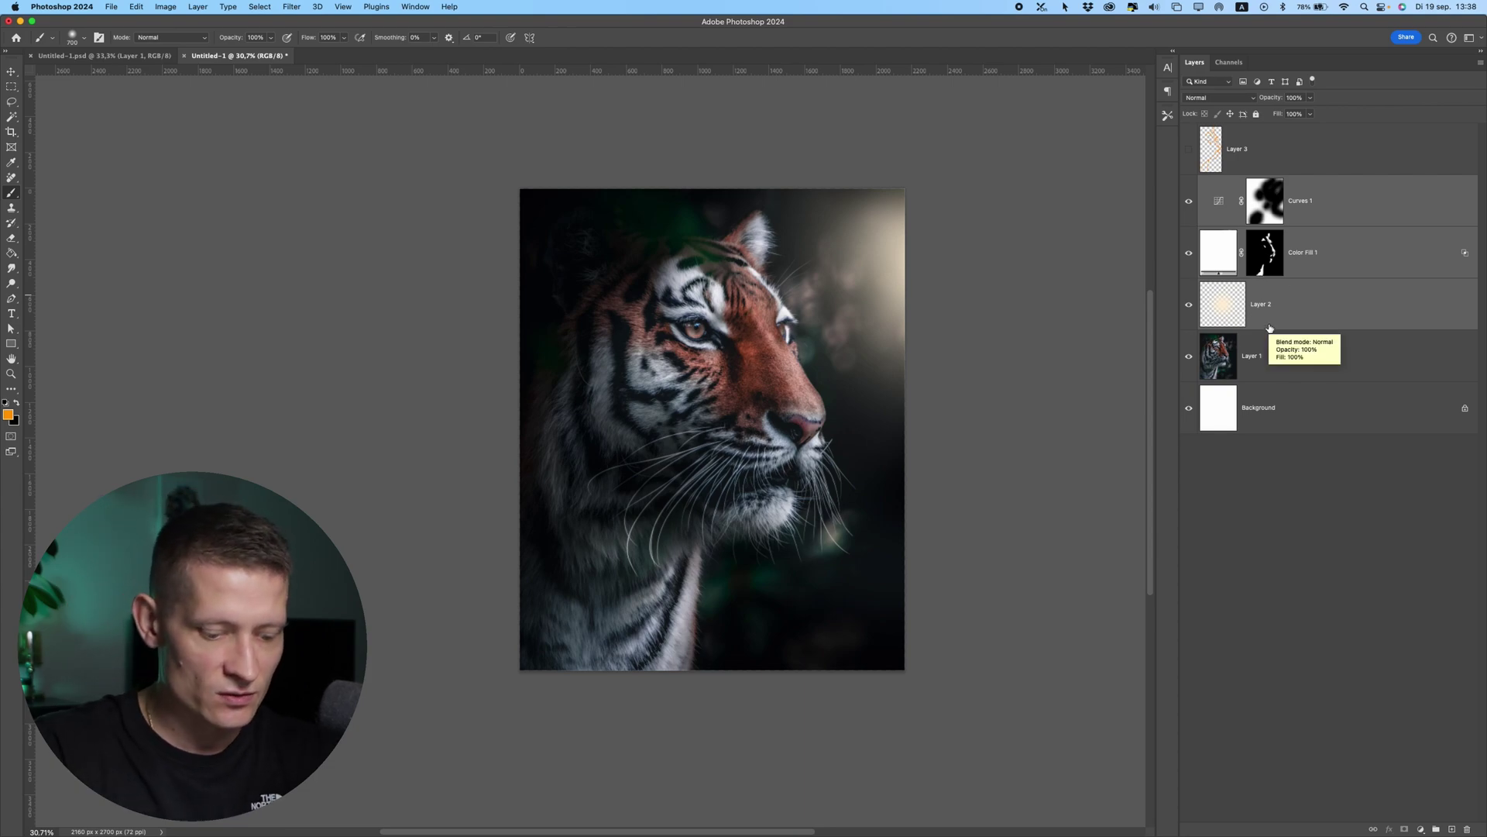
# Step: Group the Curves, color fill and glow layers, and toggle the group to compare the image before and after
pyautogui.press('super+g')
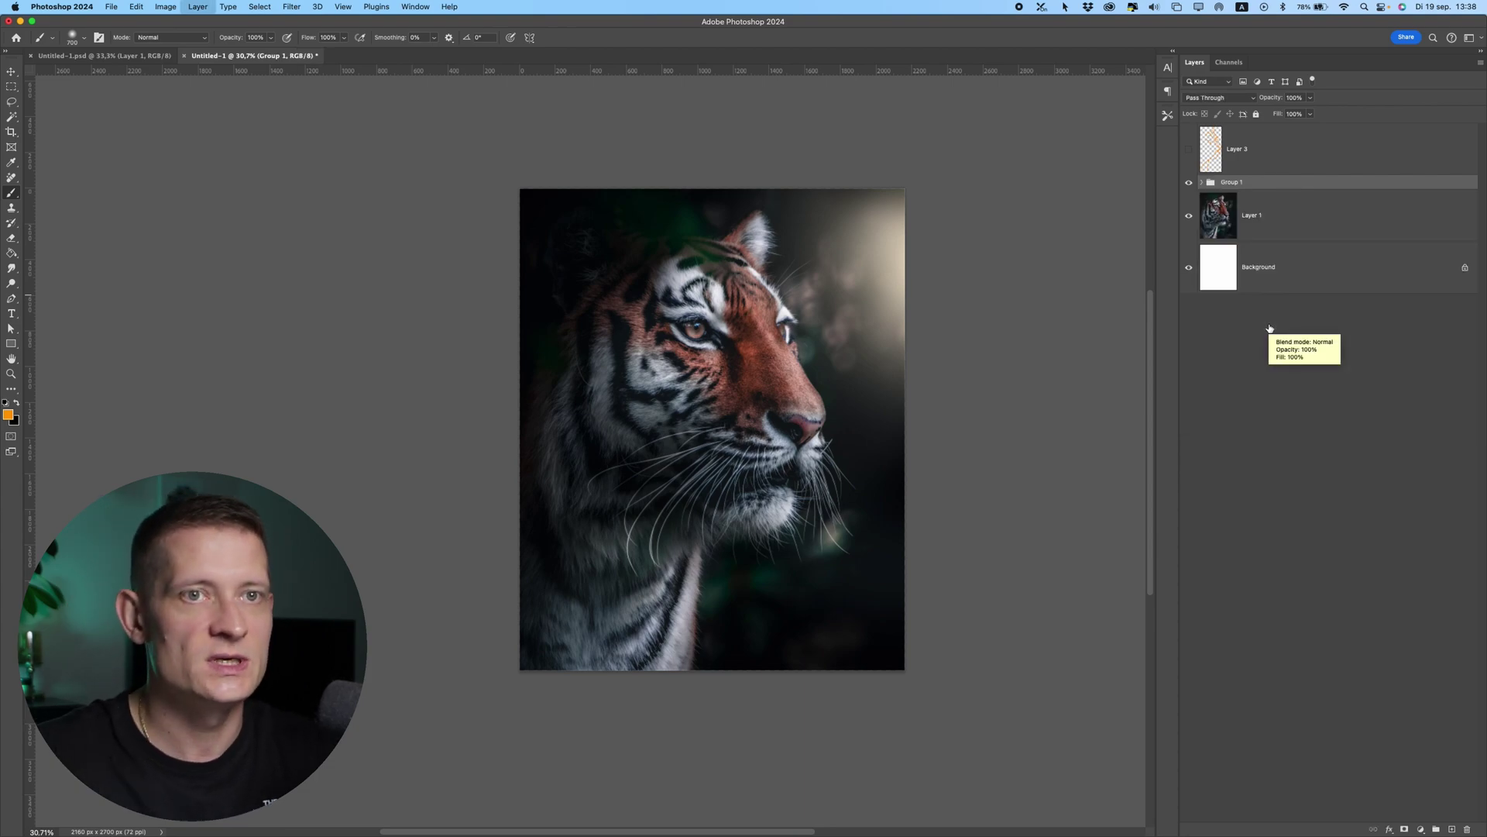
pyautogui.click(1187, 186)
pyautogui.click(1187, 186)
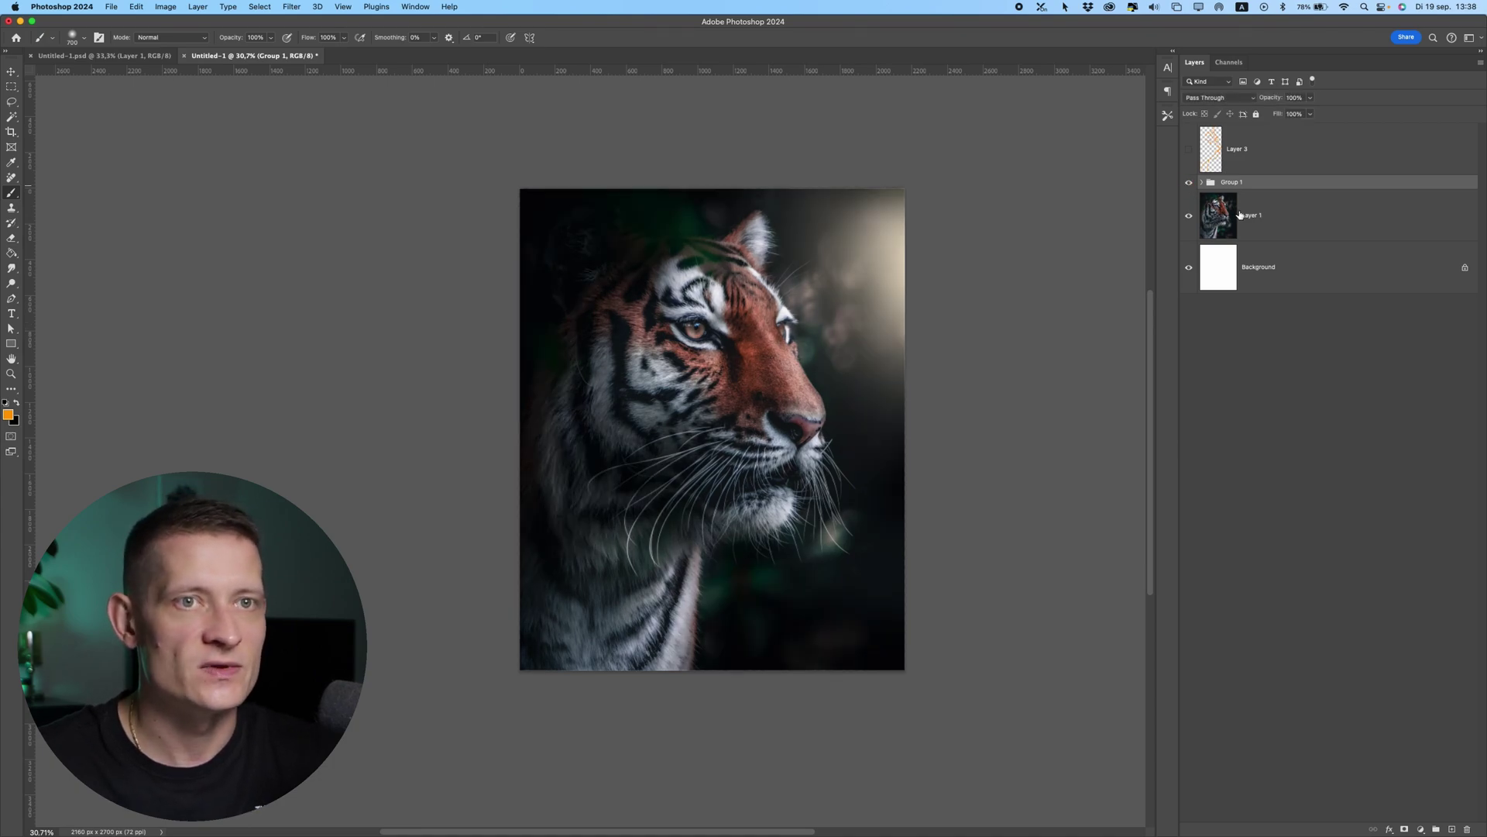
# Step: Expand the lighting group and duplicate the white color fill layer to strengthen the highlights
pyautogui.click(1239, 214)
pyautogui.click(1201, 183)
pyautogui.click(1332, 236)
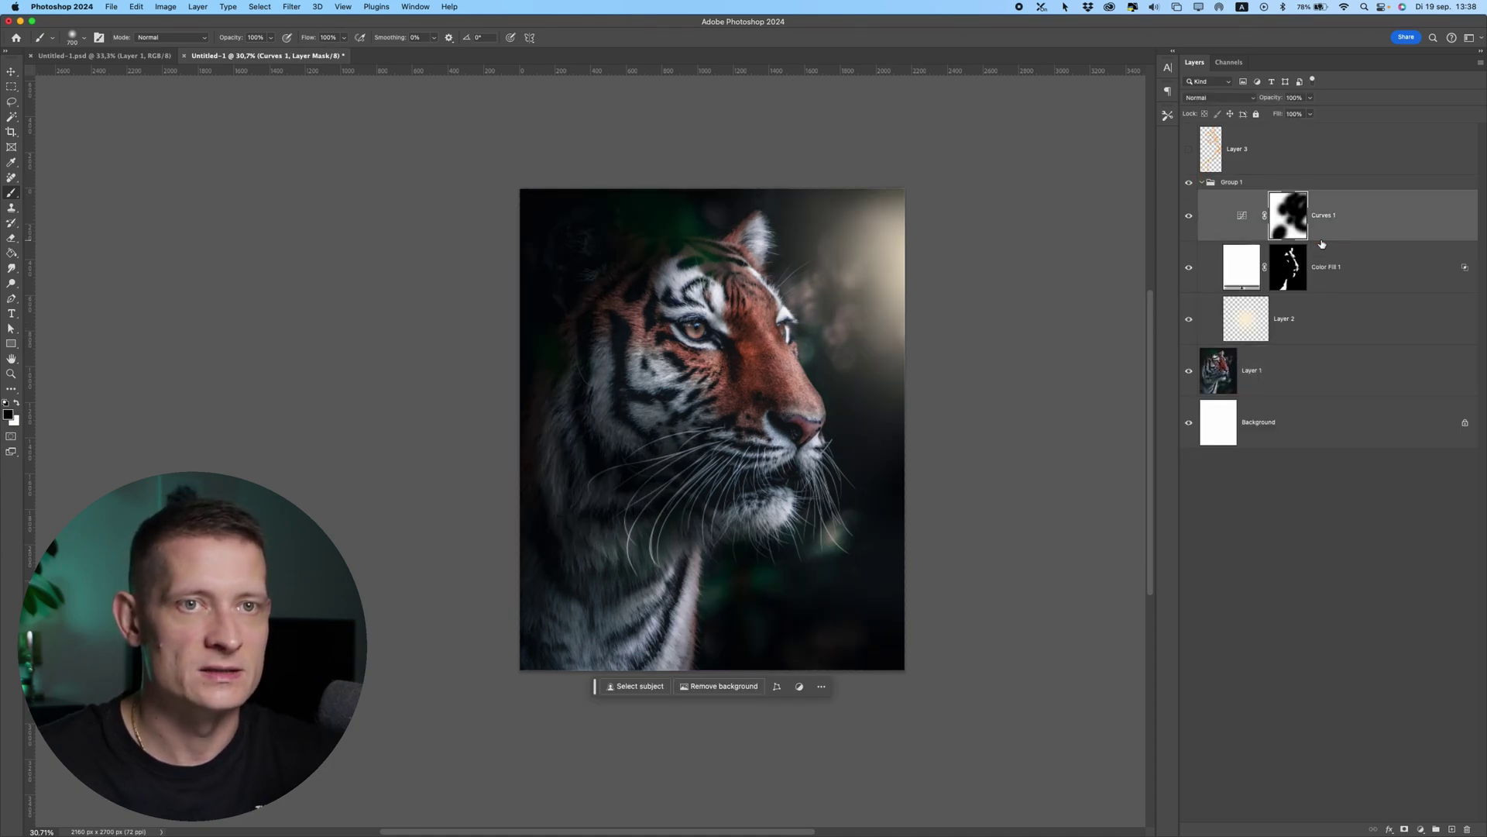
pyautogui.click(1336, 261)
pyautogui.press('super+j')
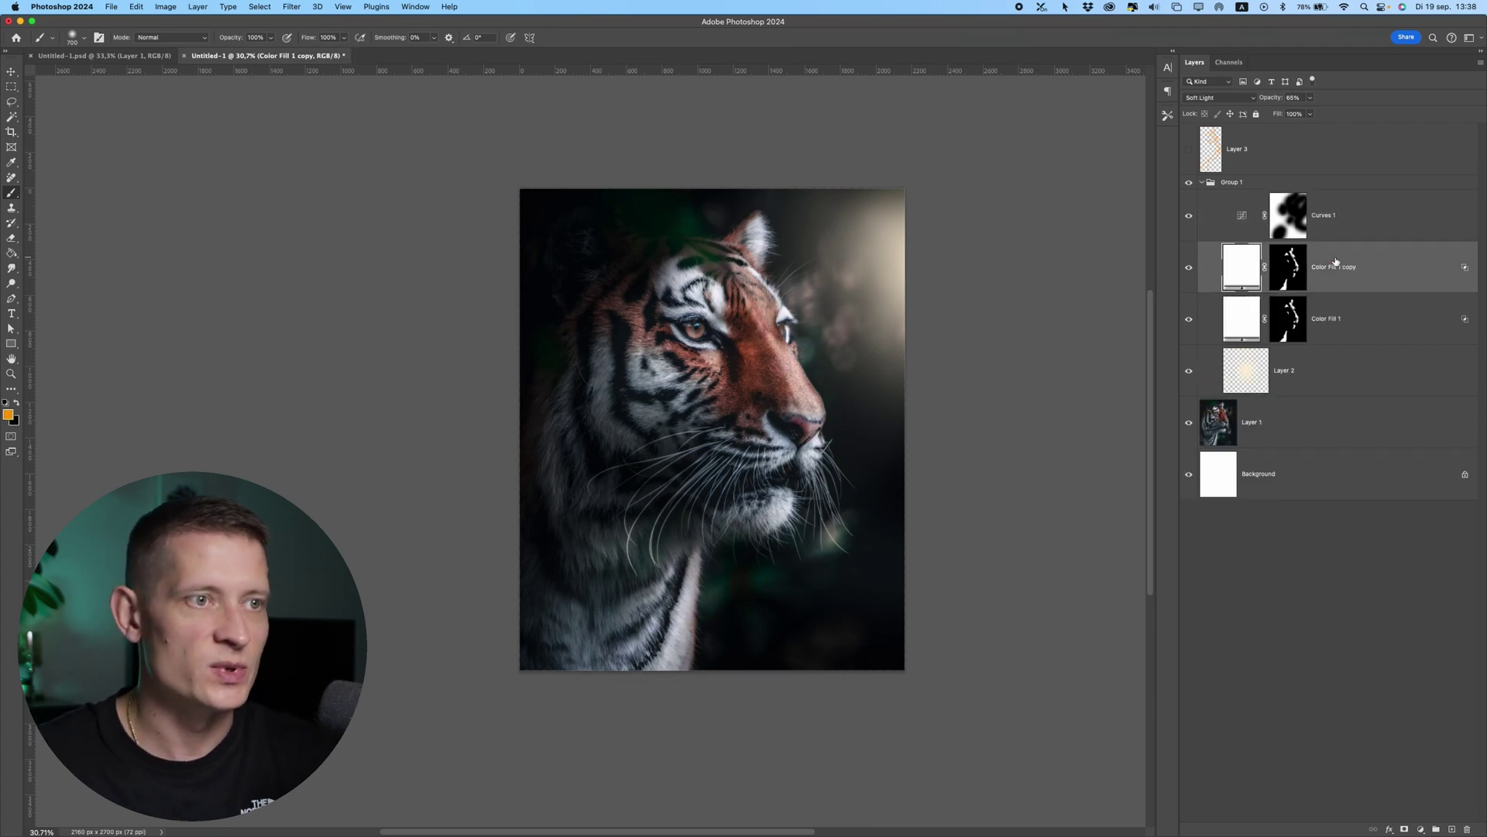
pyautogui.scroll(-5, 919, 389)
pyautogui.scroll(5, 706, 420)
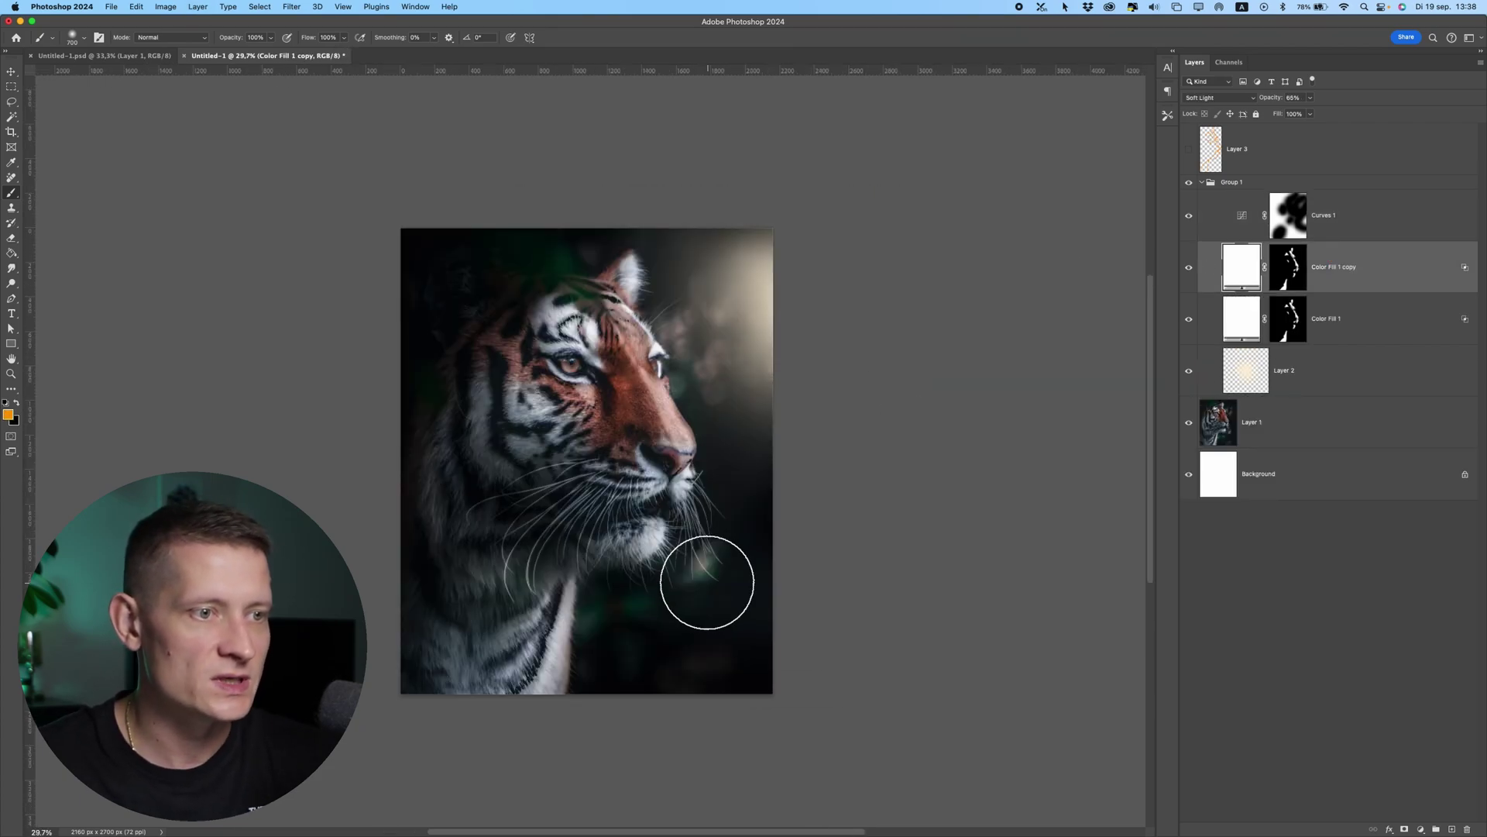
pyautogui.keyDown('super'); pyautogui.click(707, 582); pyautogui.keyUp('super')
pyautogui.press('alt+shift+super+n')
pyautogui.click(707, 581)
pyautogui.press('super+z')
pyautogui.press('super+z')
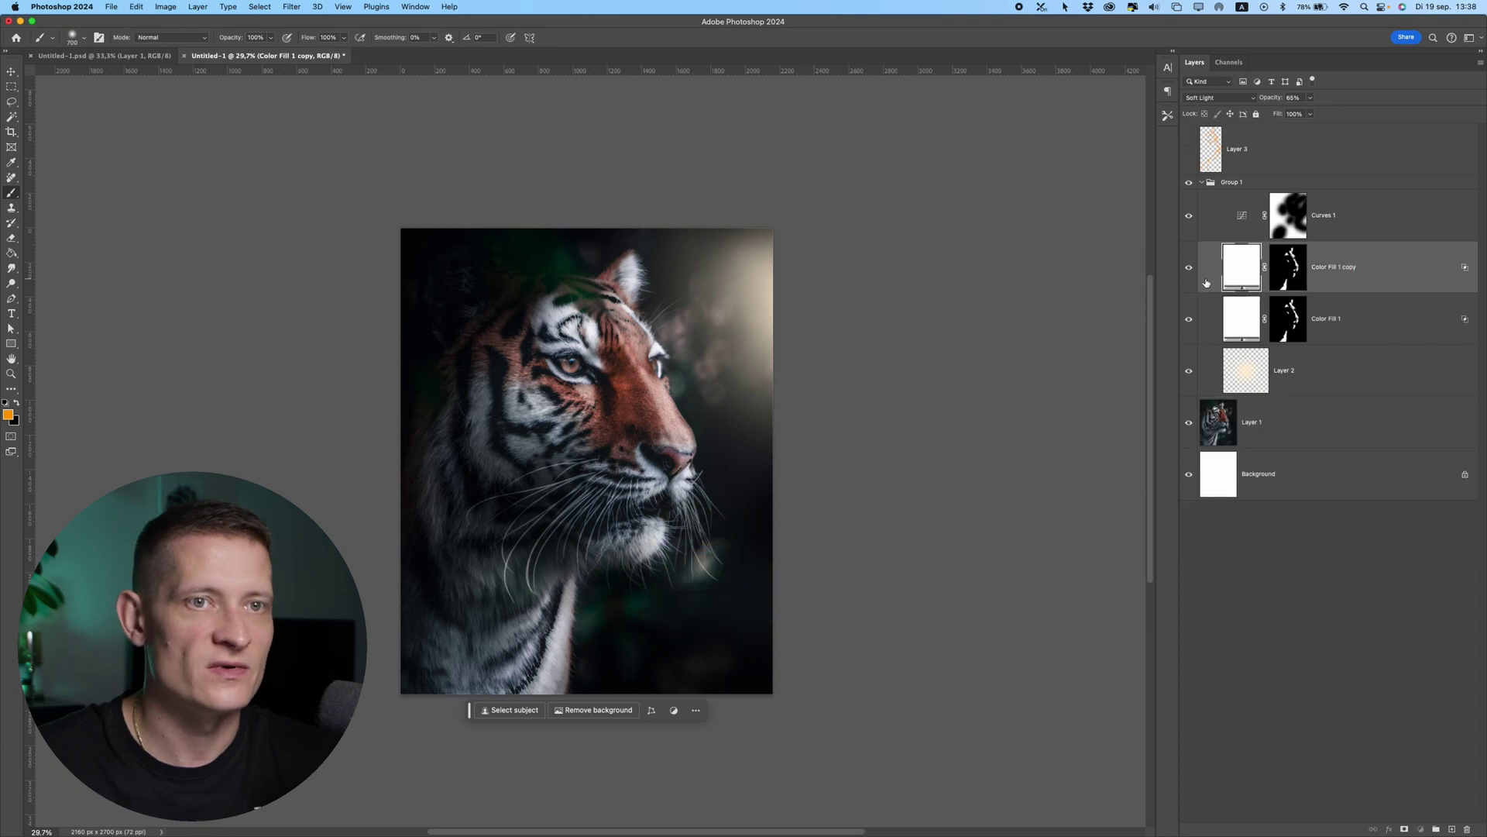